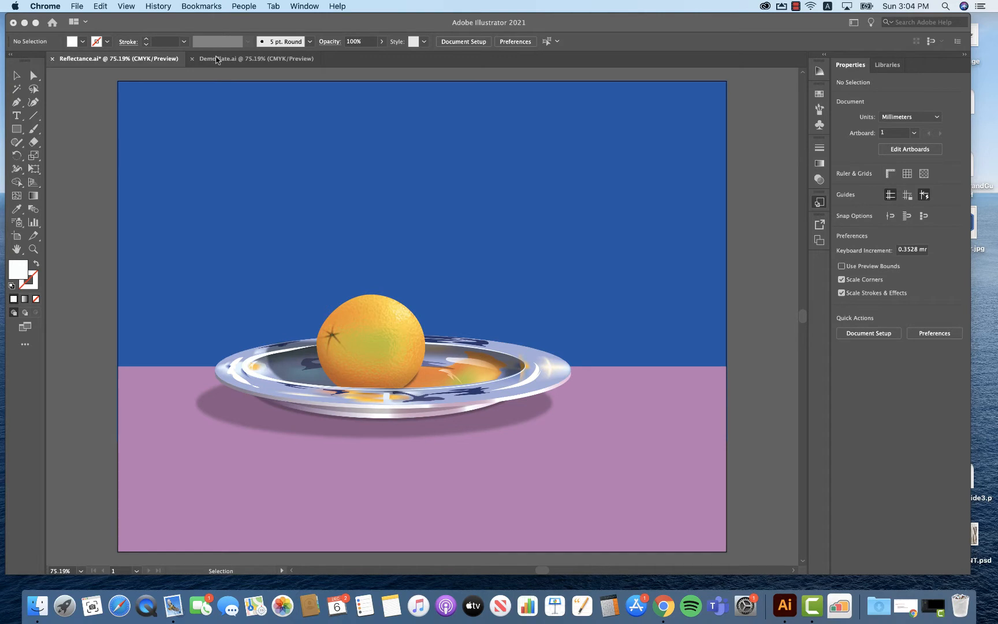
Switch to the DemoPlate.ai document and reset the Essentials Classic workspace.
left_click(213, 58)
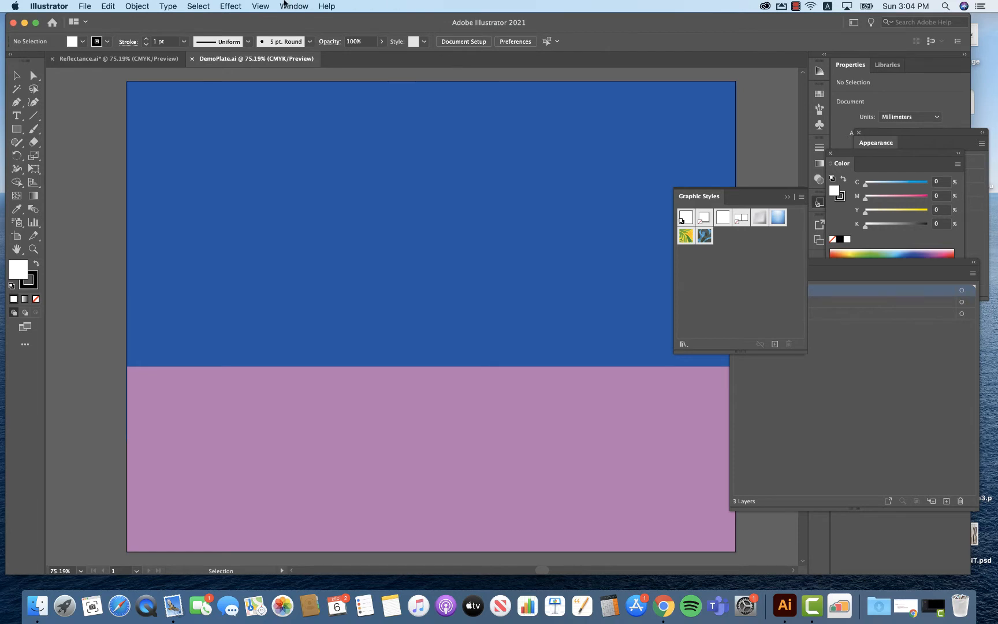
left_click(286, 6)
mouse_move(427, 58)
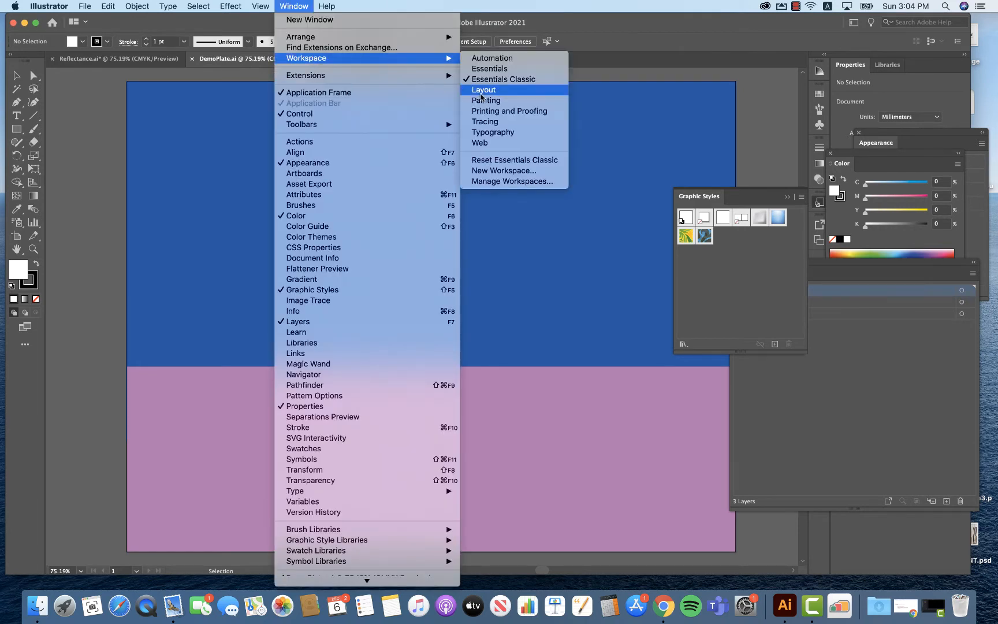
left_click(485, 159)
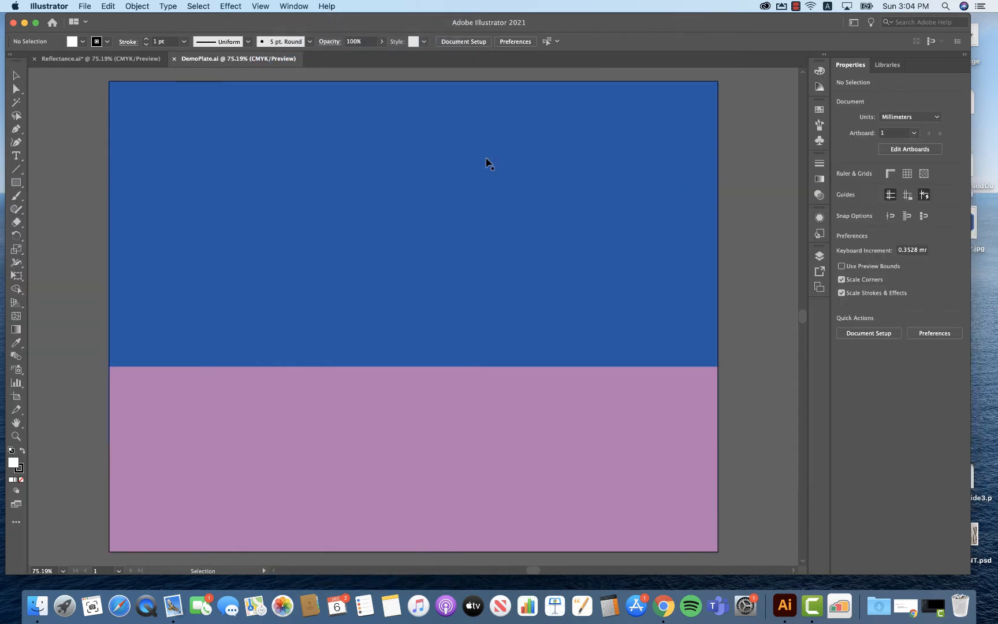
Widen the toolbar to two columns and float it over the artboard together with the Color, Appearance and Layers panels.
left_click(8, 55)
left_click_drag(30, 65, 97, 80)
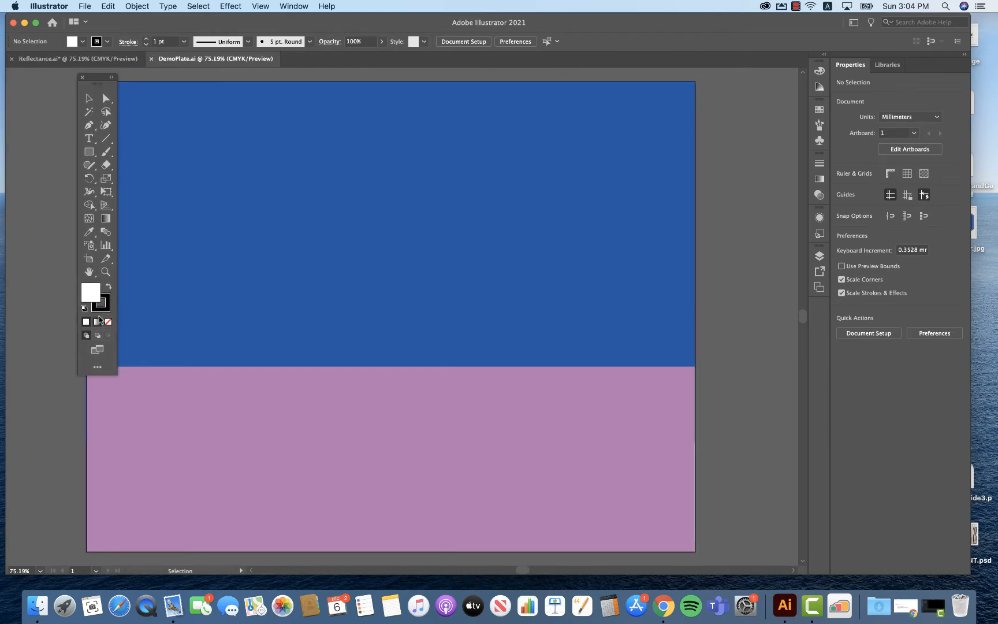
left_click(819, 70)
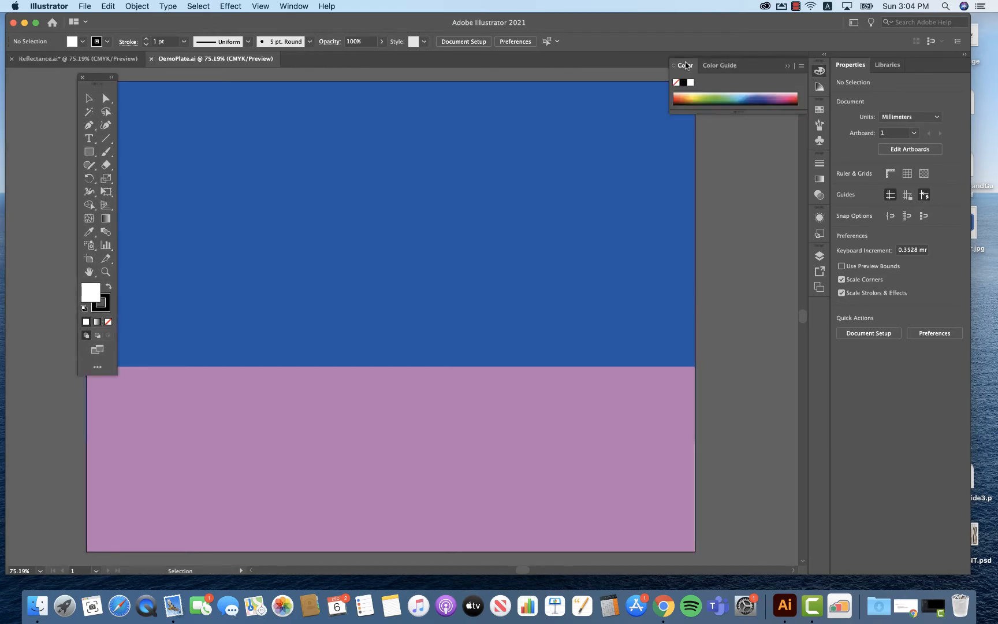
left_click_drag(686, 65, 532, 73)
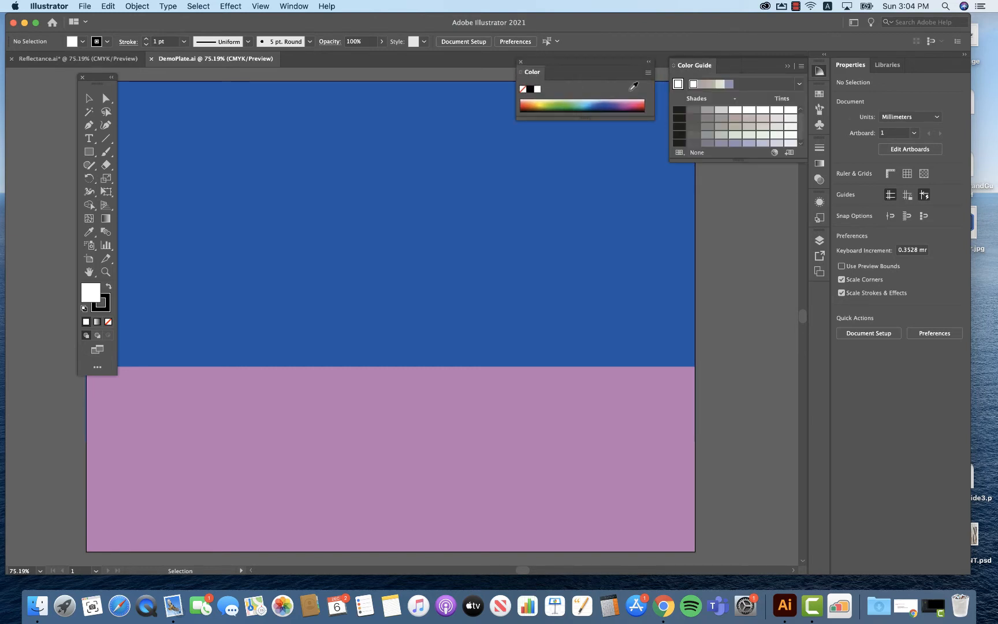
left_click(786, 68)
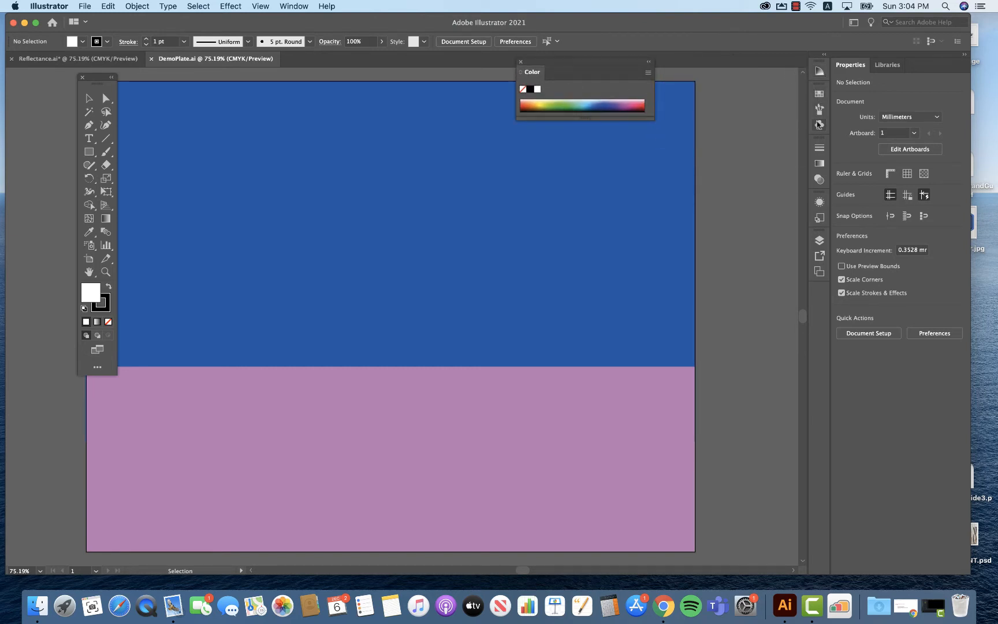
left_click(820, 203)
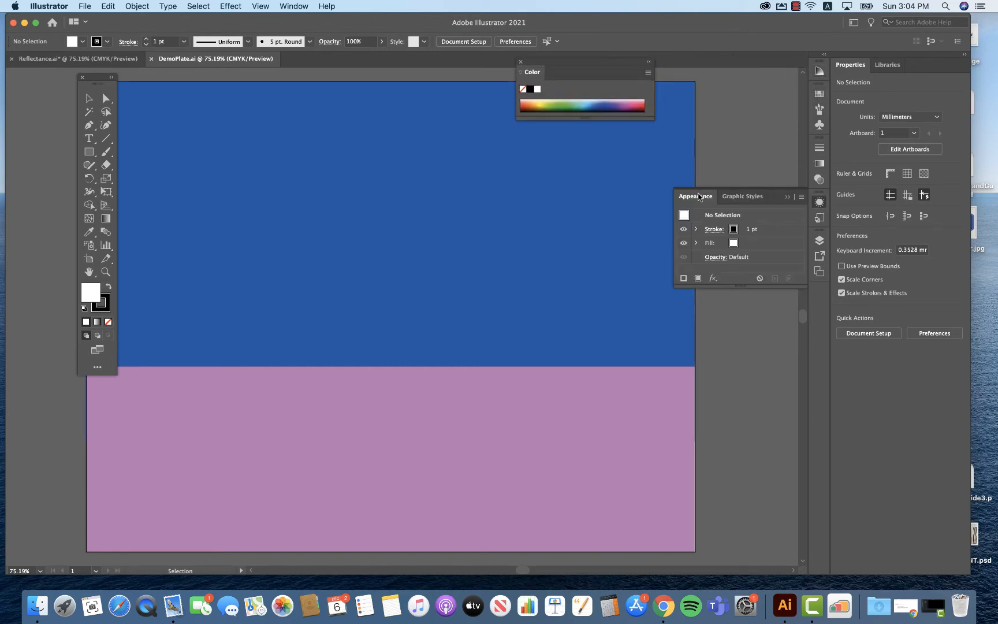
left_click_drag(699, 196, 681, 72)
left_click_drag(687, 220, 572, 146)
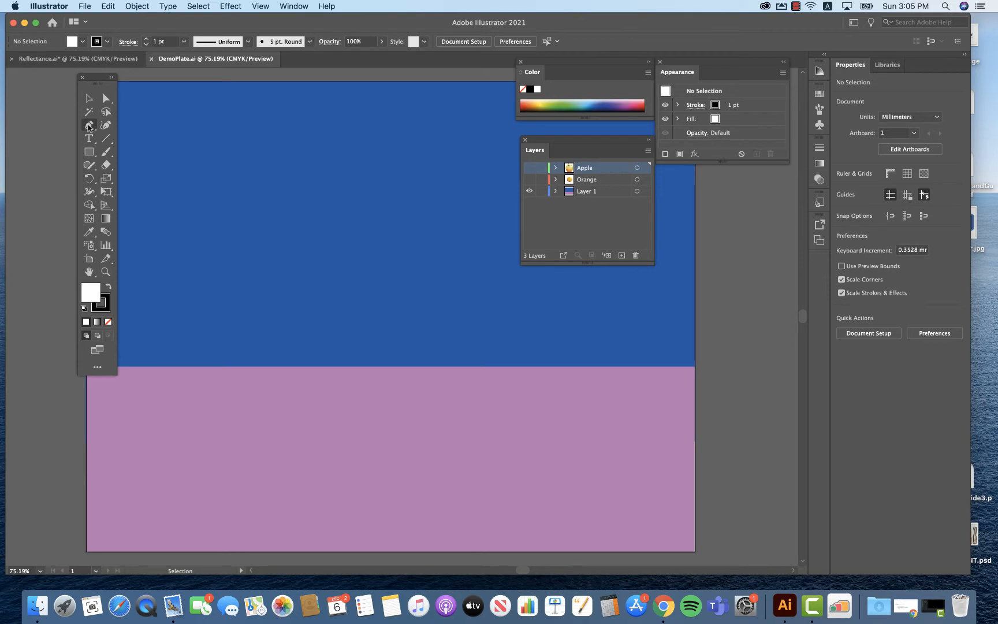
Tear off the Pen and Shaper tool groups as floating toolbars placed side by side above the artboard.
left_click_drag(89, 125, 225, 144)
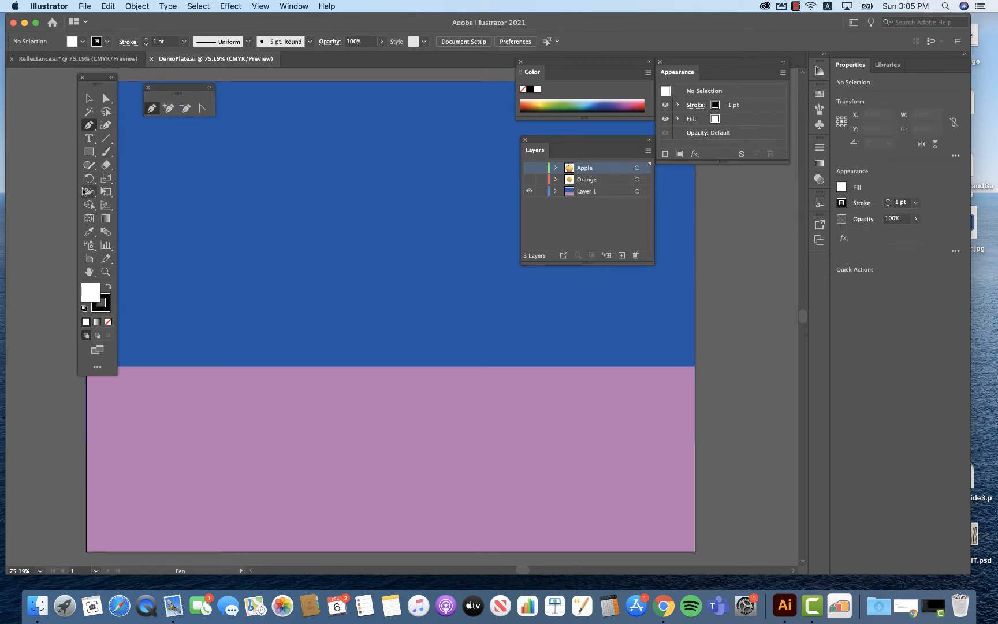
mouse_move(89, 165)
left_mouse_down()
mouse_move(204, 191)
mouse_move(302, 87)
left_mouse_up()
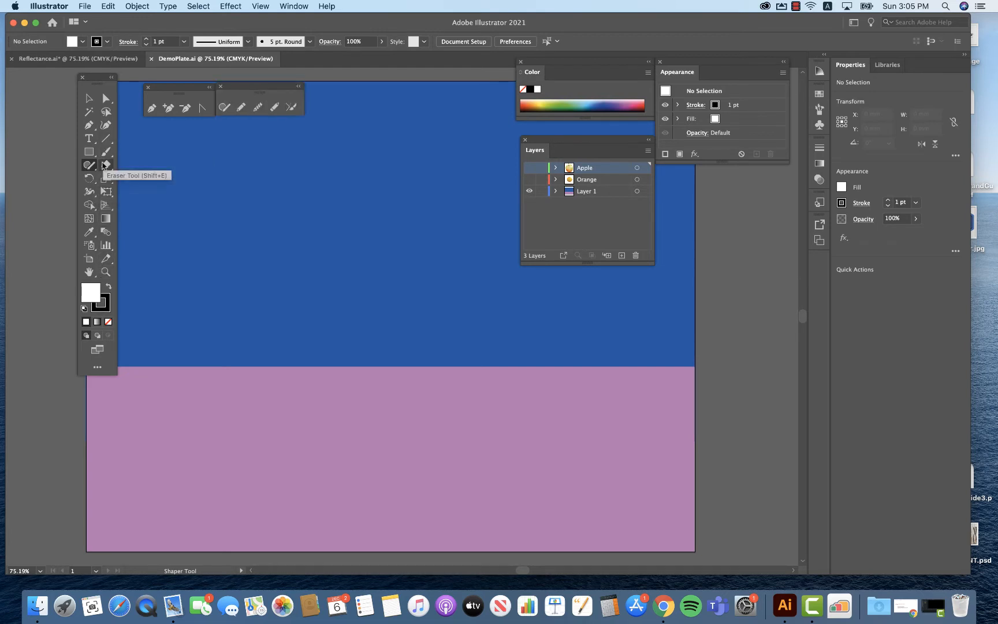
Show the Orange and Apple layers to view their artwork, and hide both layers again.
left_click(529, 180)
left_click(530, 168)
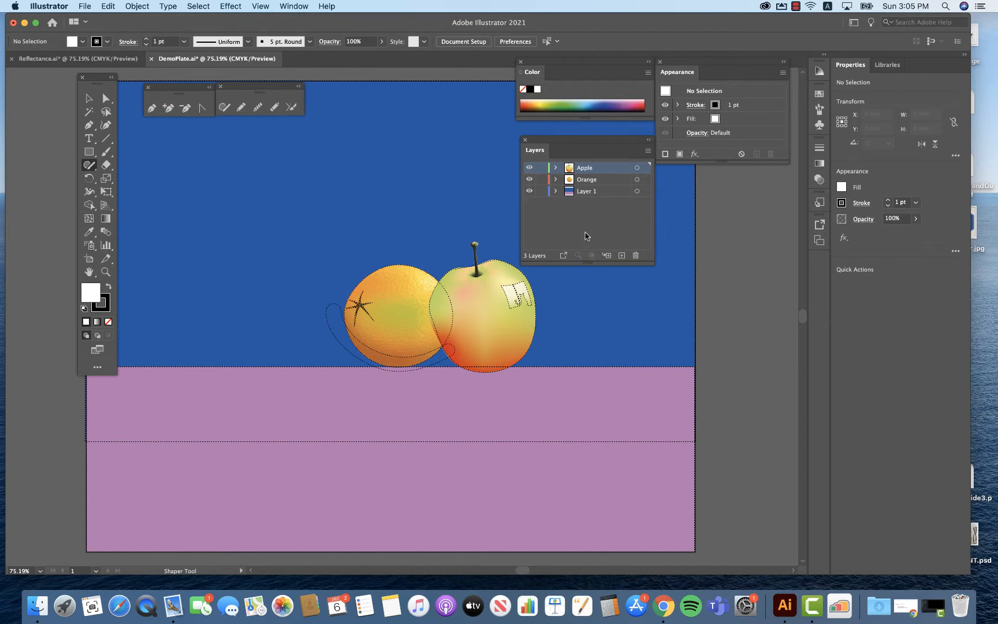
left_click(562, 224)
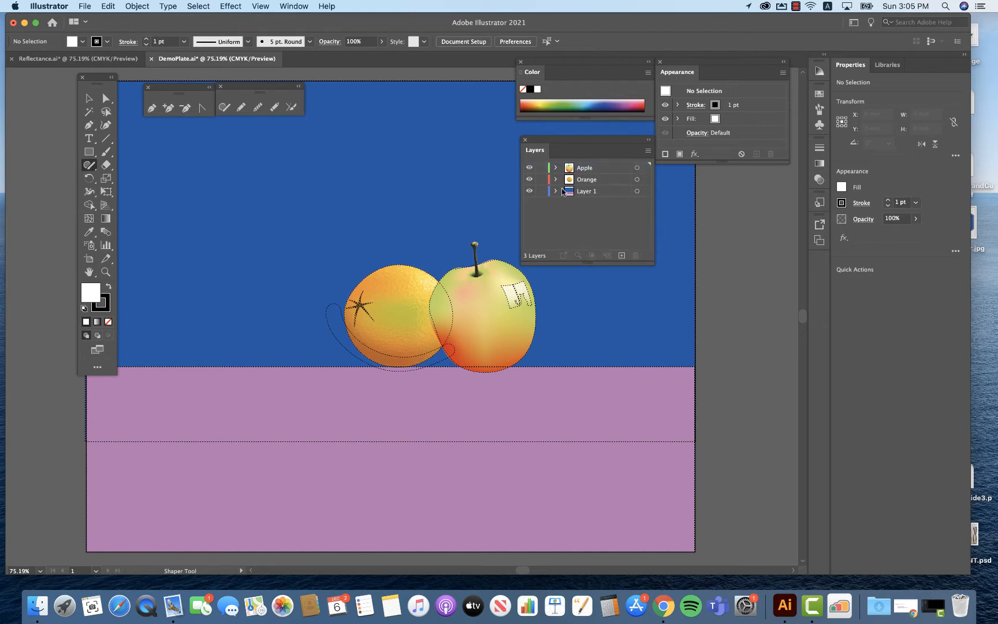
left_click(529, 167)
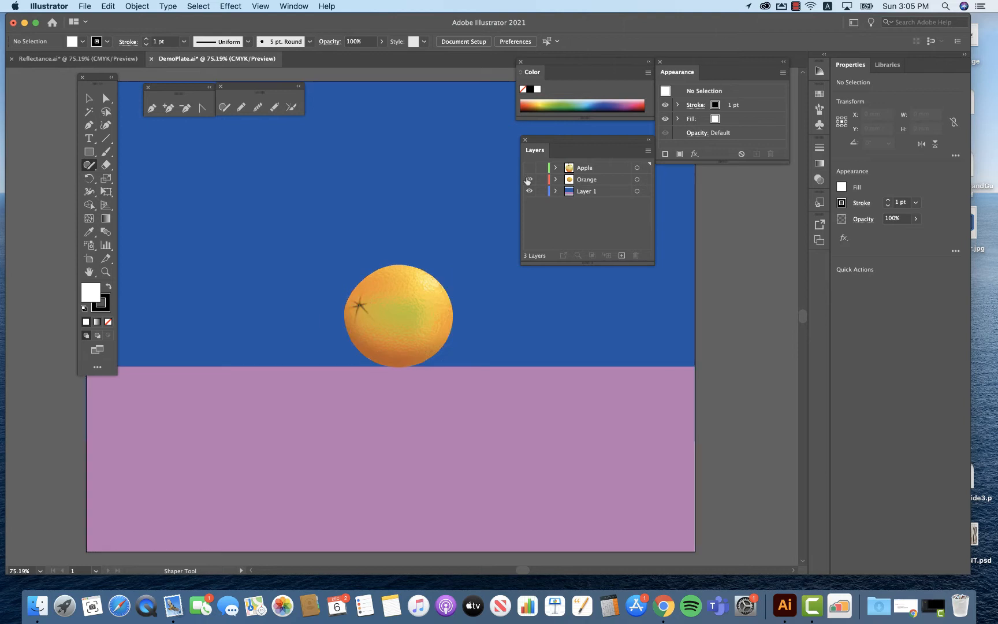
left_click(529, 179)
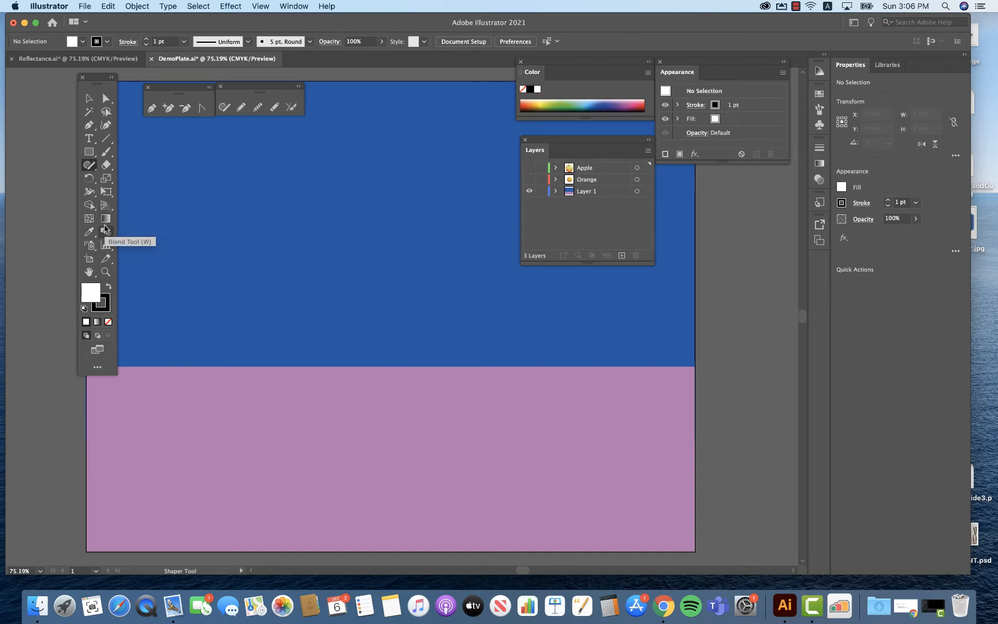
Choose the Ellipse tool and add a new layer named Plate directly above Layer 1.
left_click_drag(89, 152, 120, 178)
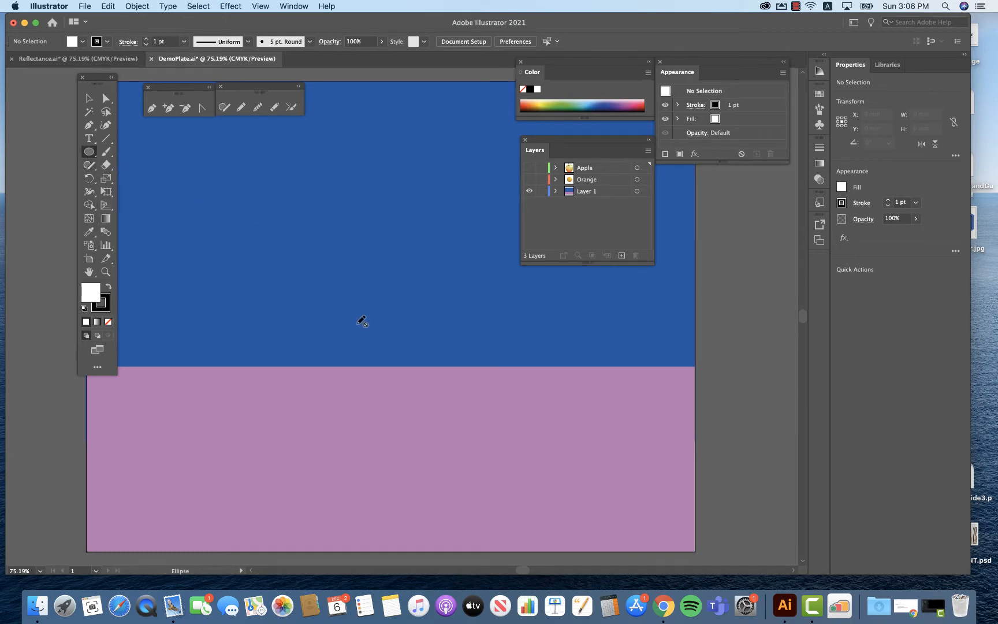
left_click(596, 194)
left_click(622, 255)
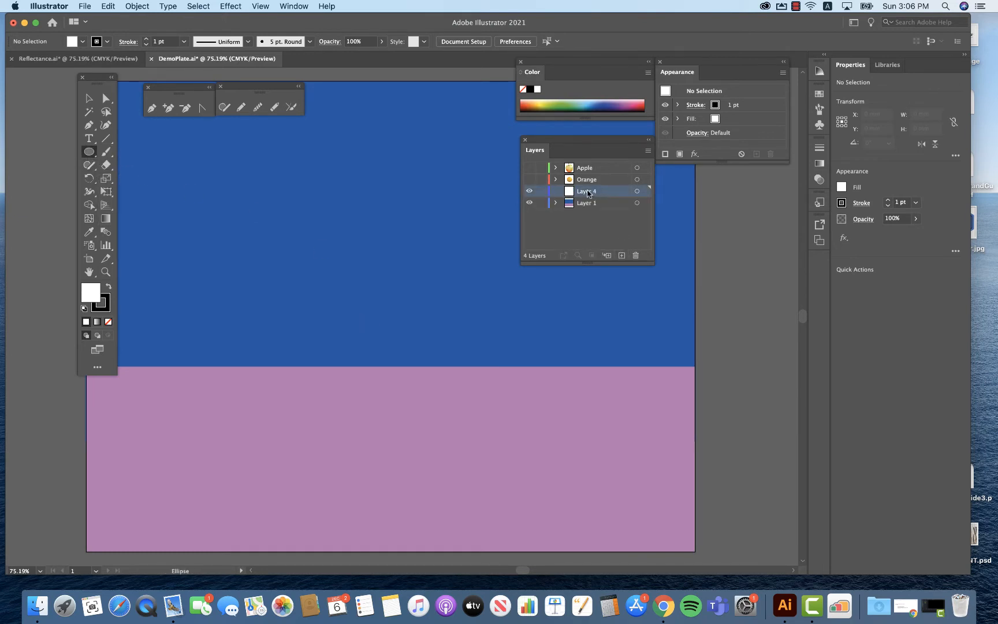
double_click(589, 191)
type("Plate")
key("Return")
Draw a flat, wide ellipse about 183 × 19 mm on the Plate layer and centre it above the purple tabletop.
left_click_drag(316, 322, 459, 333)
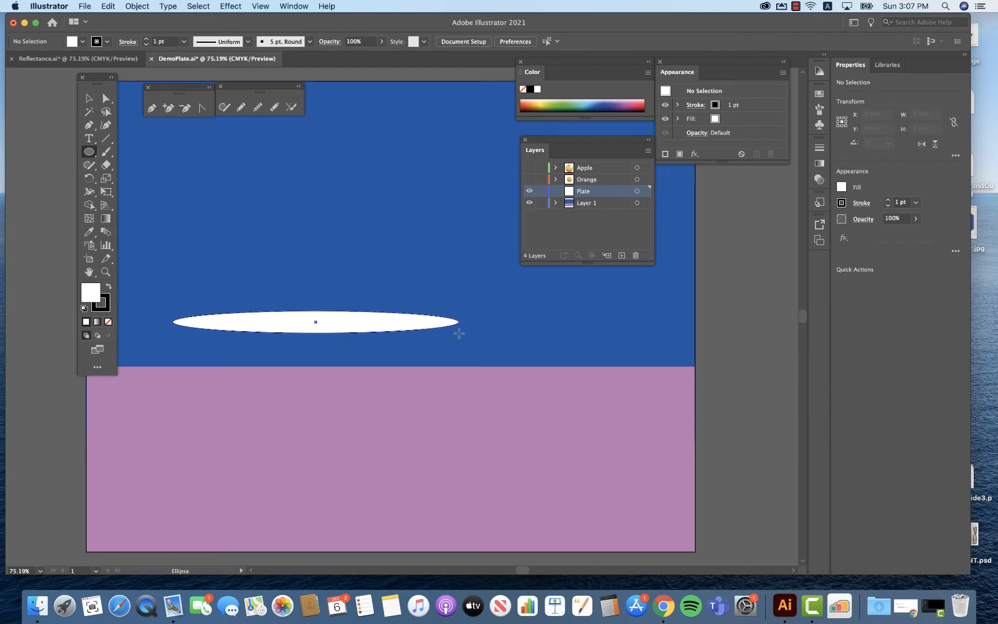
left_click_drag(460, 334, 515, 343)
key("shift")
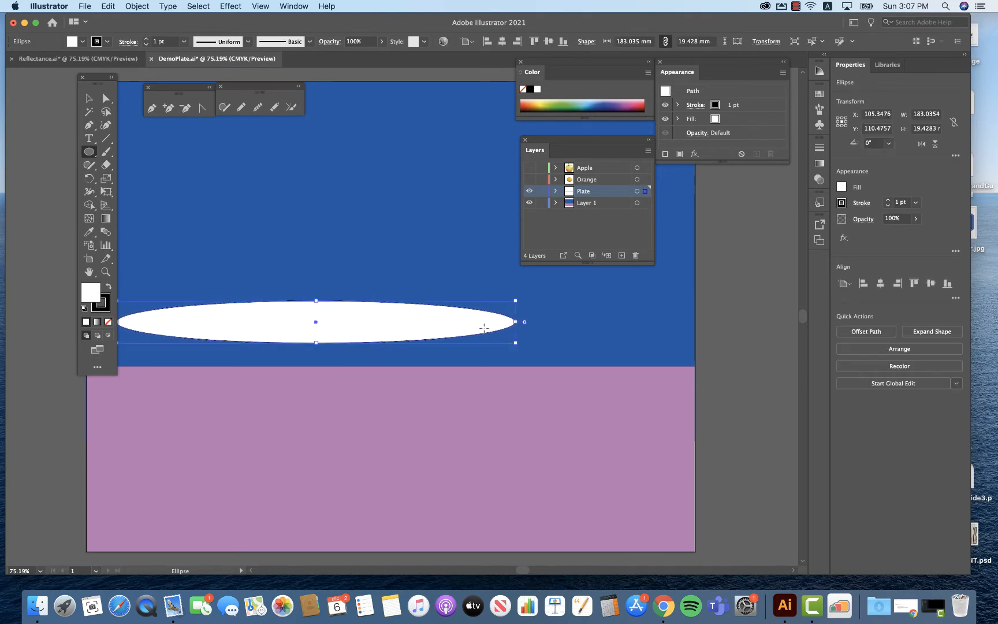
left_click(89, 98)
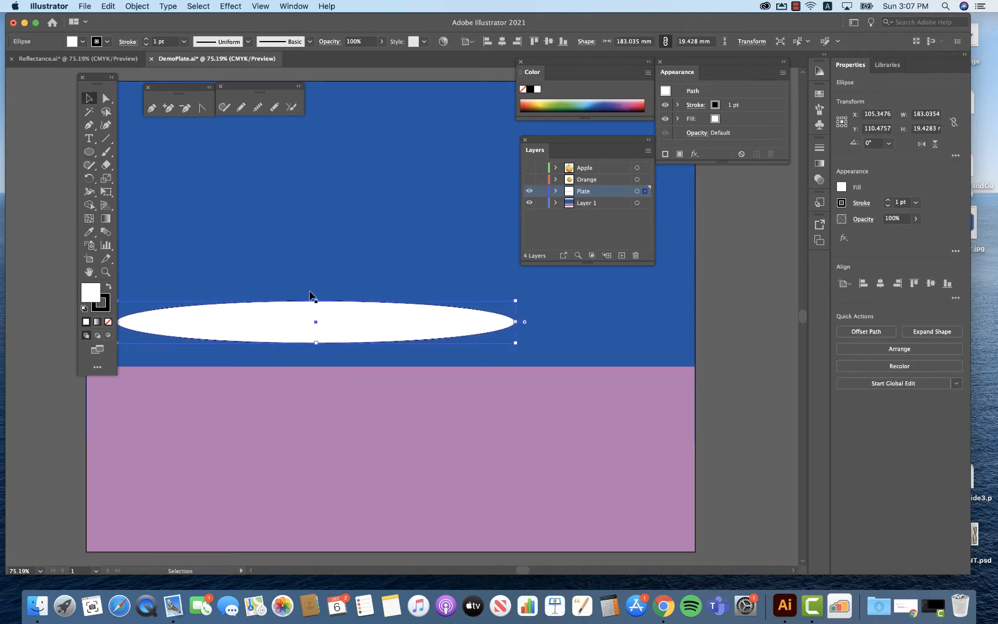
left_click_drag(357, 325, 416, 323)
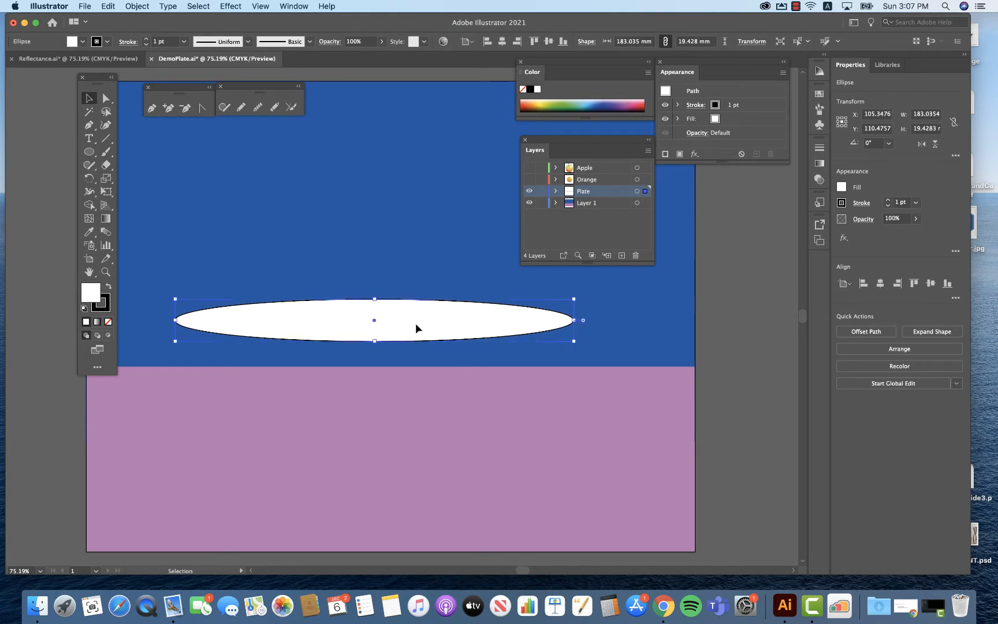
Remove the ellipse's stroke and fill it light grey with C 11, M 10, Y 11, K 13.
left_click(104, 300)
key("slash")
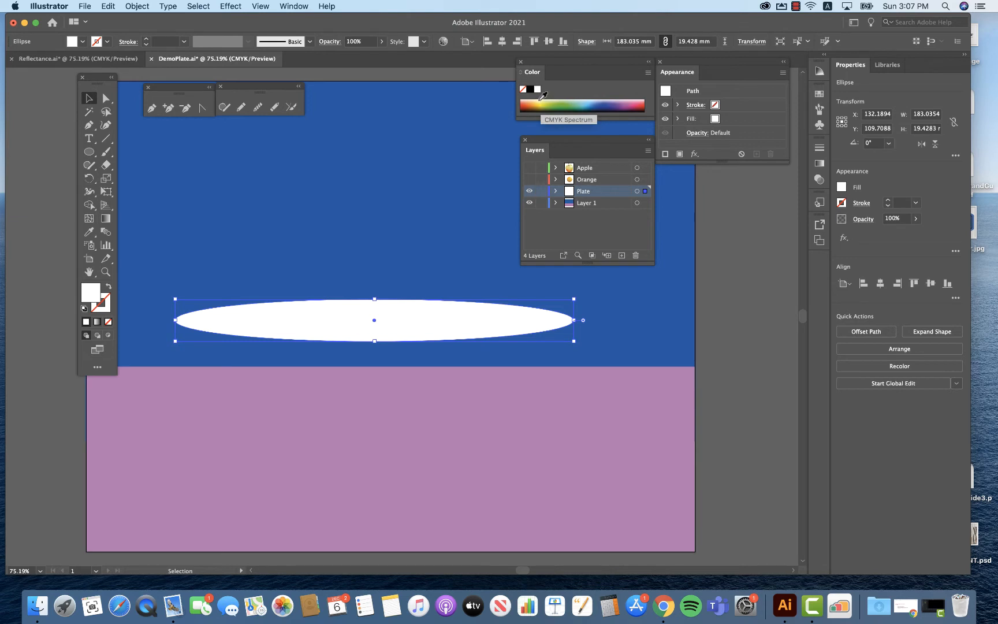
left_click_drag(577, 117, 578, 227)
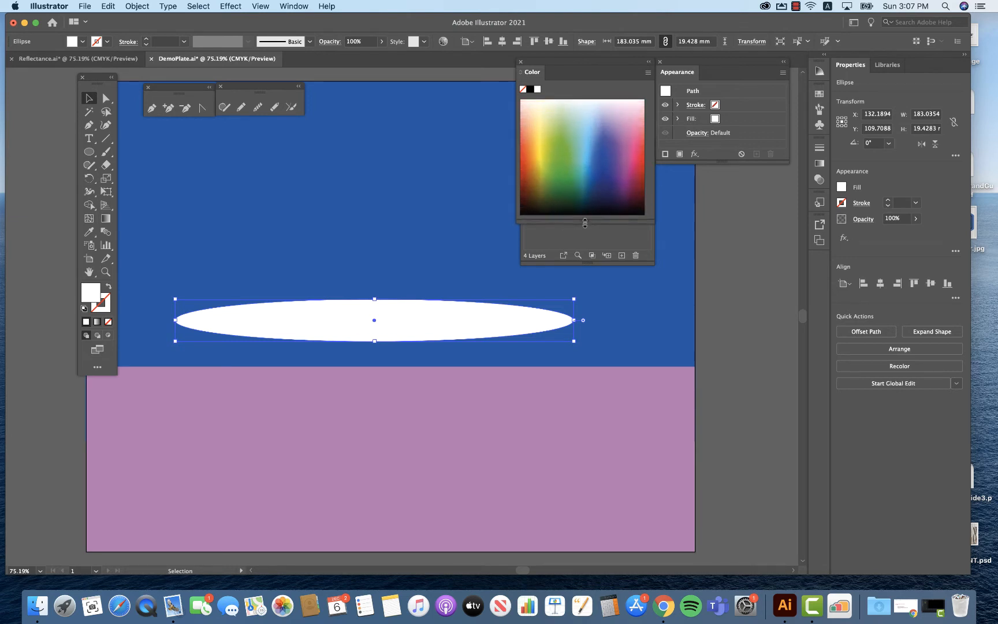
left_click(555, 193)
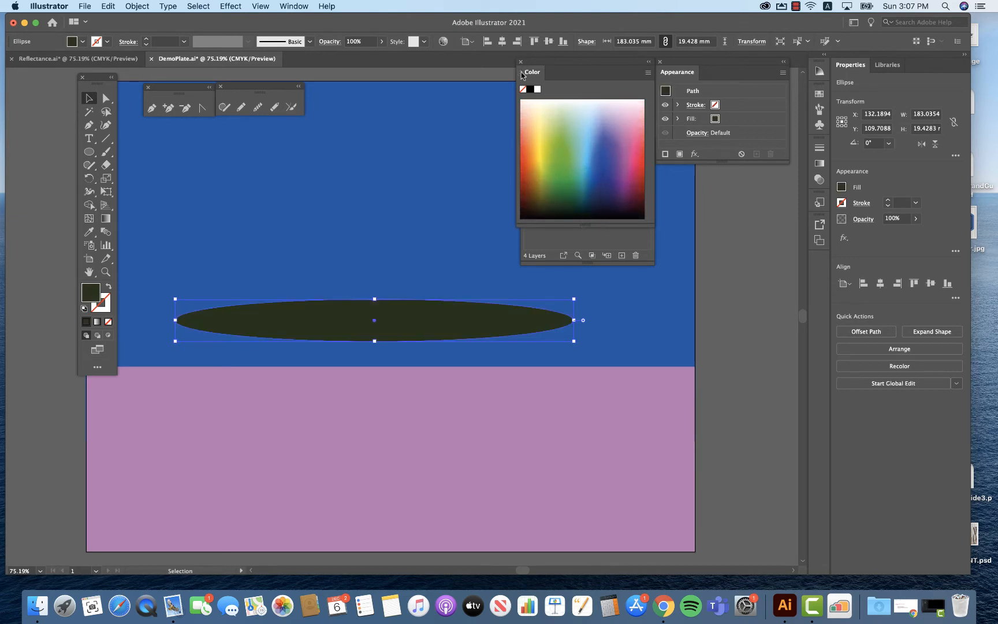
left_click(520, 72)
left_click(519, 72)
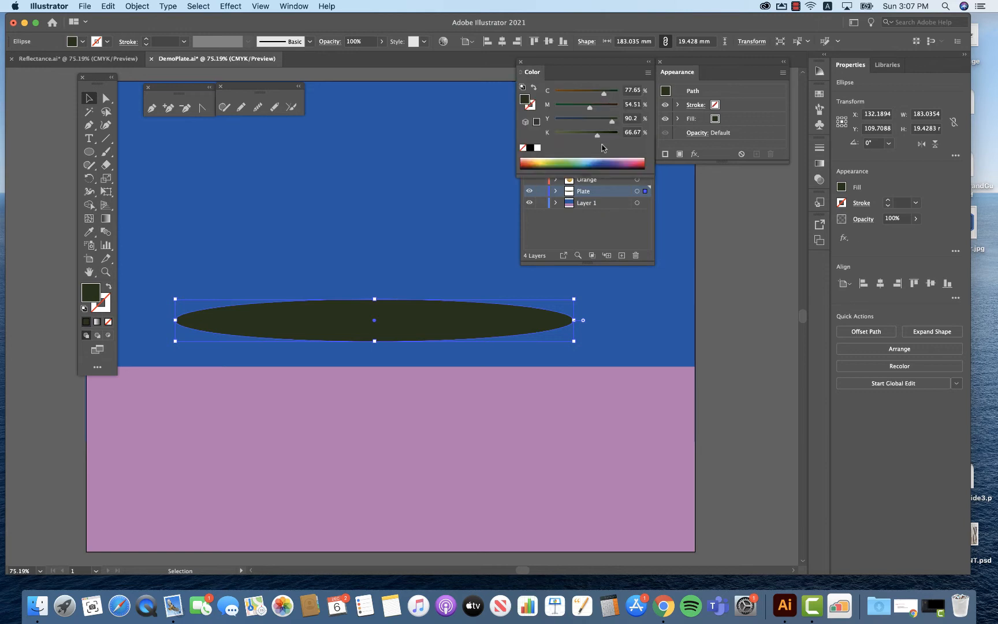
left_click_drag(597, 135, 562, 108)
left_click_drag(604, 93, 563, 95)
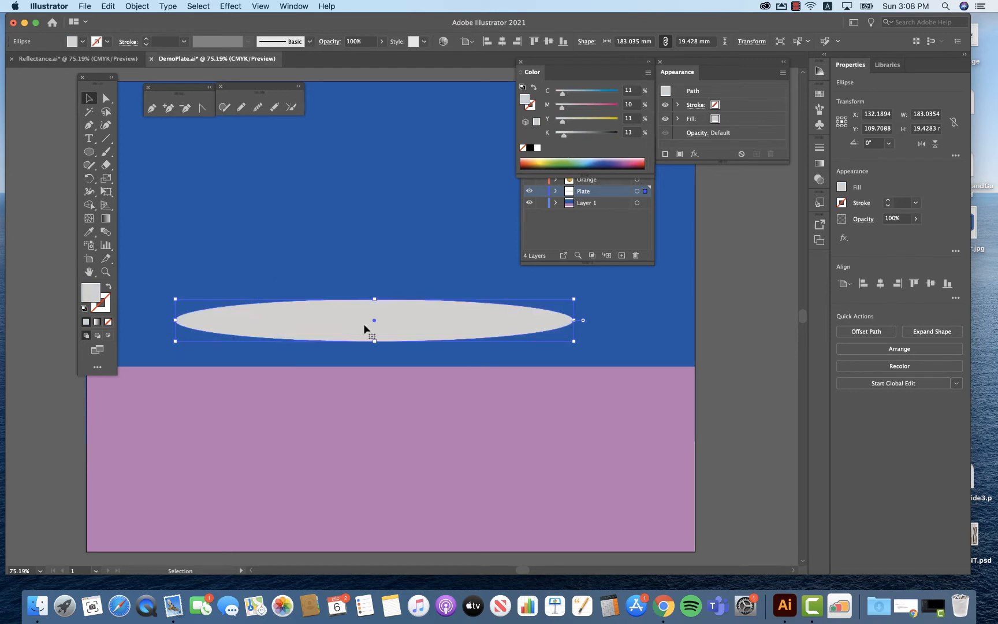
Paste a copy of the ellipse in front of the original and shrink it to about 153 × 15 mm.
key("super+c")
key("super+f")
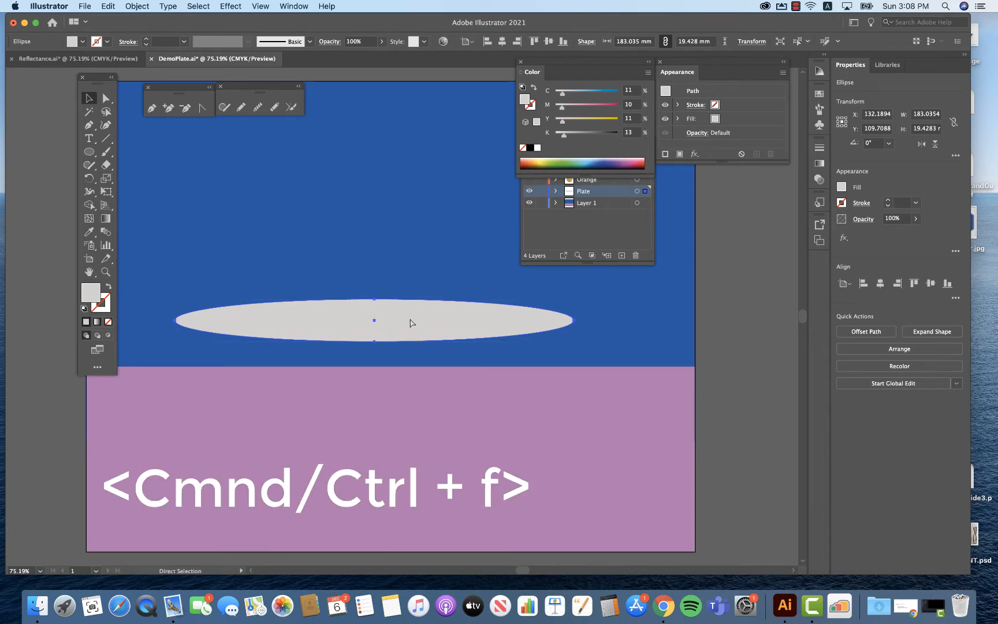
key("v")
left_click_drag(175, 320, 206, 320)
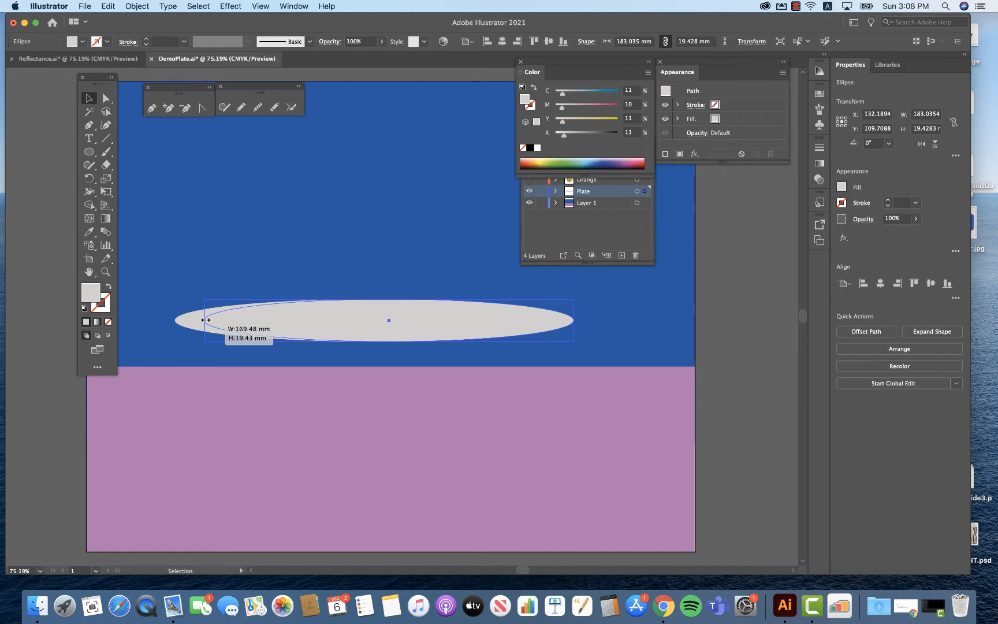
left_click_drag(205, 319, 205, 319)
left_click_drag(573, 319, 540, 319)
left_click_drag(371, 341, 378, 321)
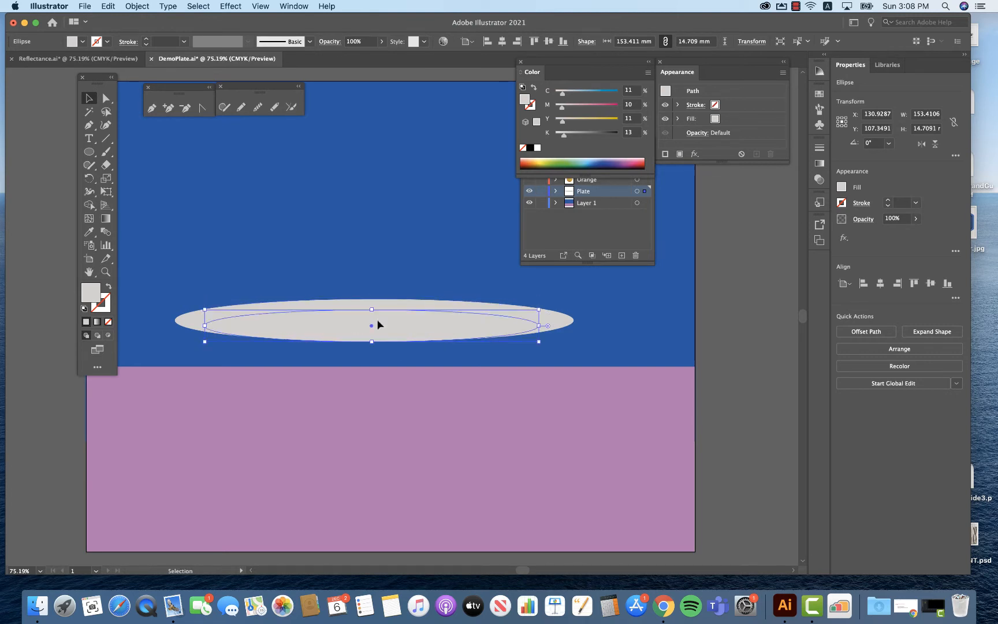
Centre the smaller ellipse vertically inside the rim and darken its fill to C 22, M 20, Y 22, K 26.
left_click(378, 320)
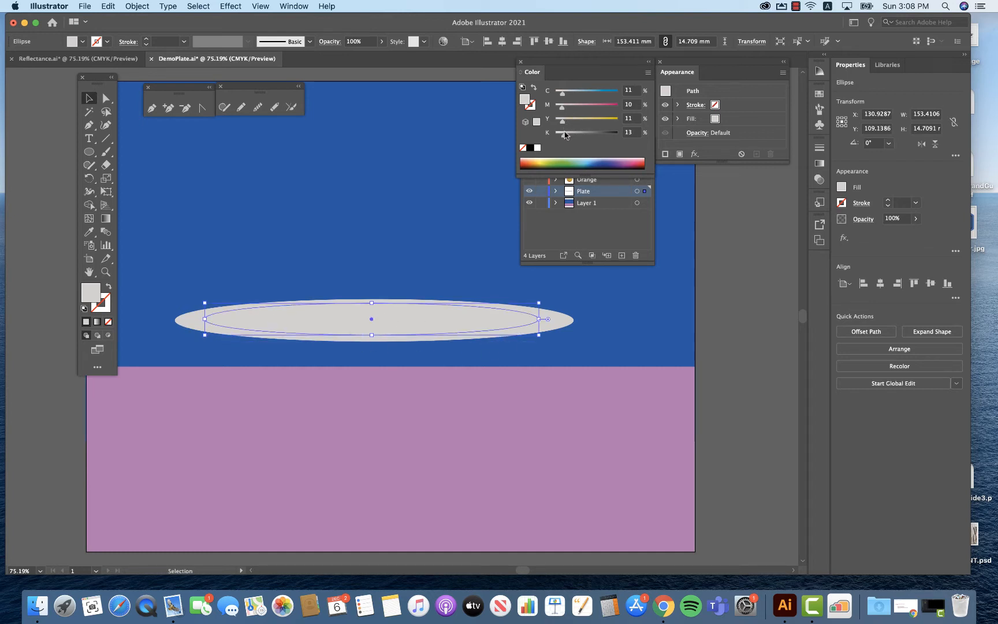
mouse_move(565, 134)
left_mouse_down()
mouse_move(581, 137)
mouse_move(572, 136)
left_mouse_up()
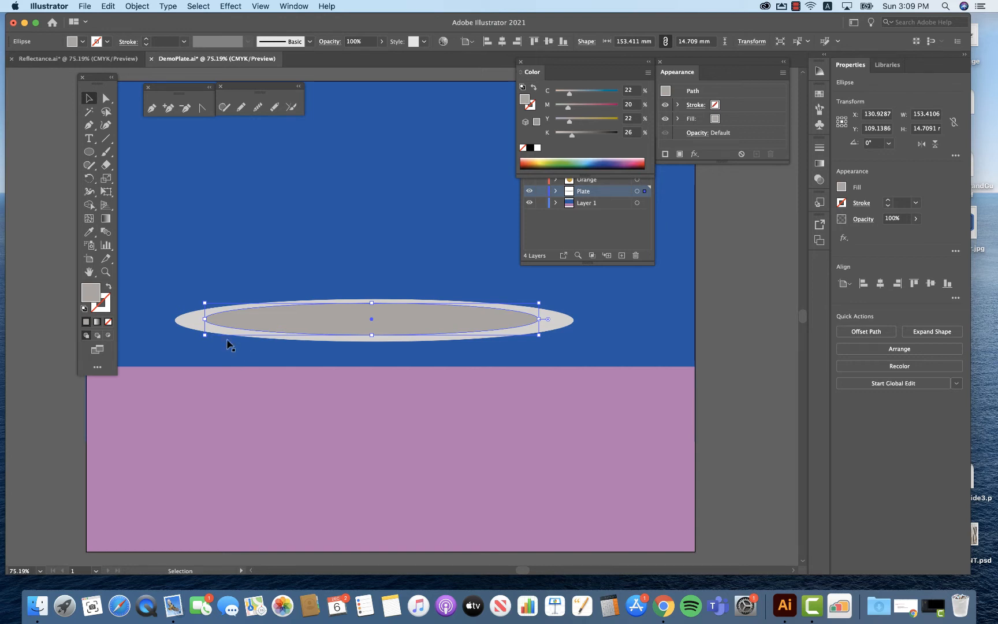
Paste a copy of the darker inner ellipse directly behind the light grey outer ellipse.
scroll(216, 317, "up", 3)
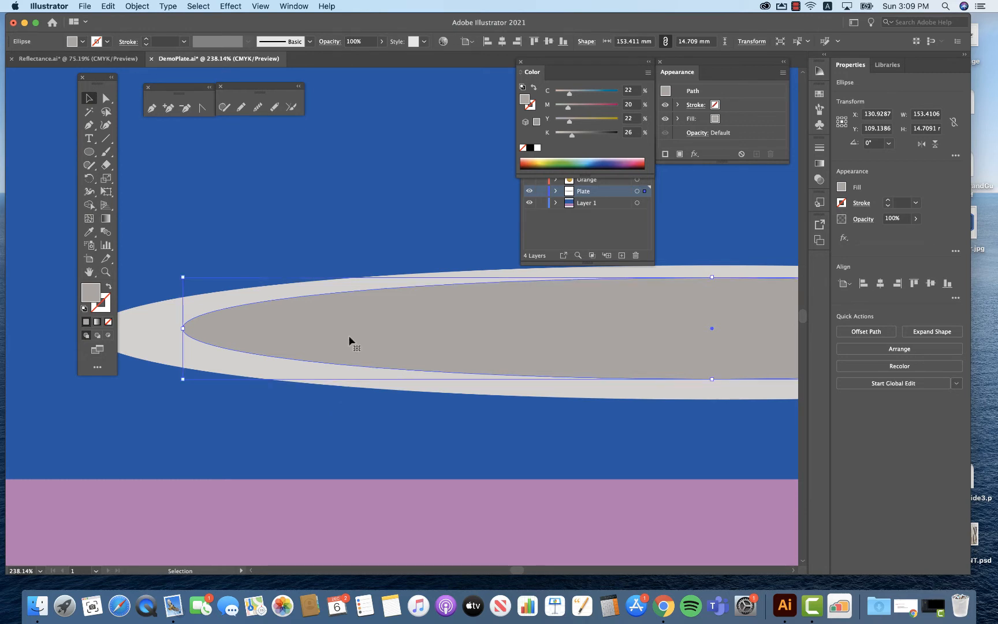
key("super+c")
left_click(161, 333)
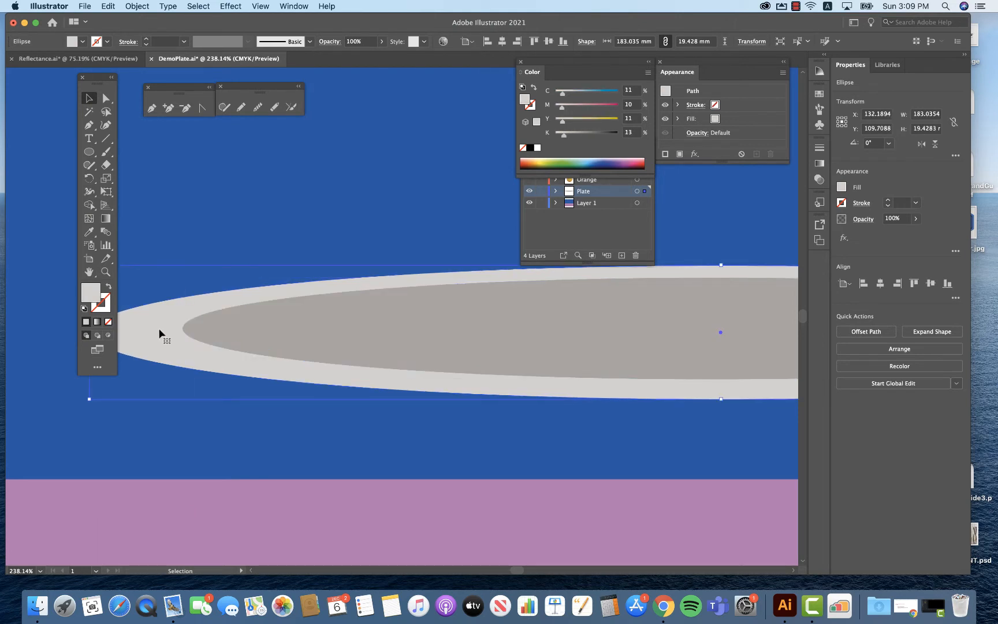
key("a")
key("super+b")
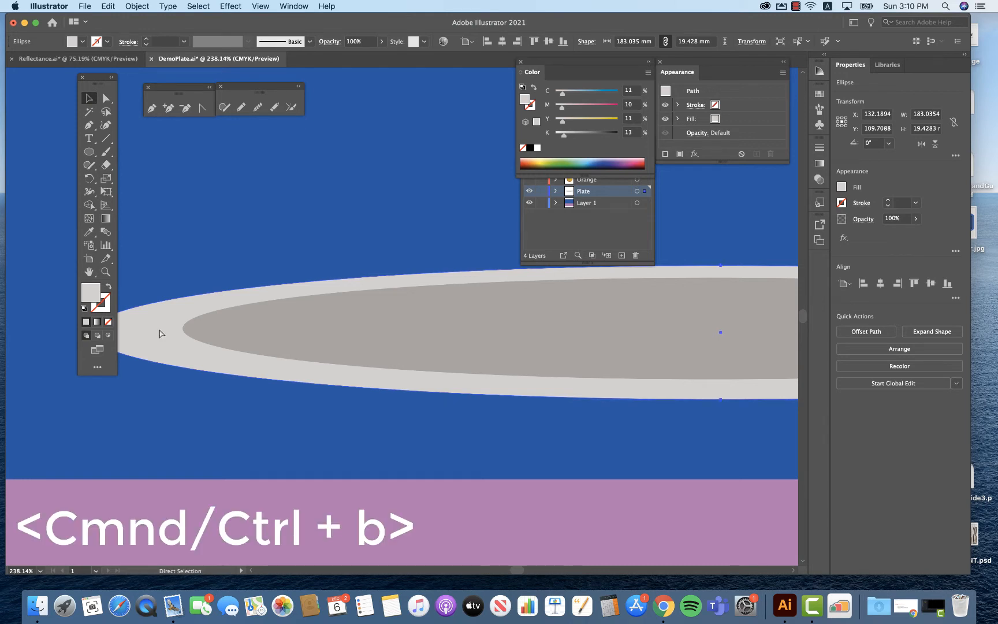
key("v")
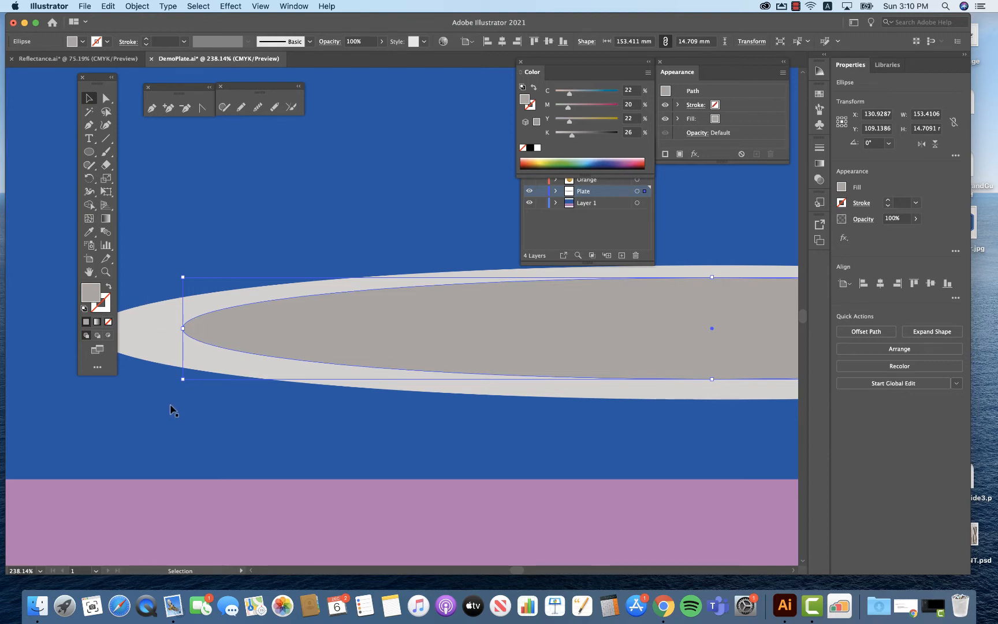
Nudge the rear ellipse down below the rim to about Y 113.7 mm and darken its fill to C 31, M 28, Y 31, K 37.
key("Down")
key("Down")
key("Down")
key("Down")
key("Down")
key("Down")
key("Down")
key("Down")
key("Down")
key("Down")
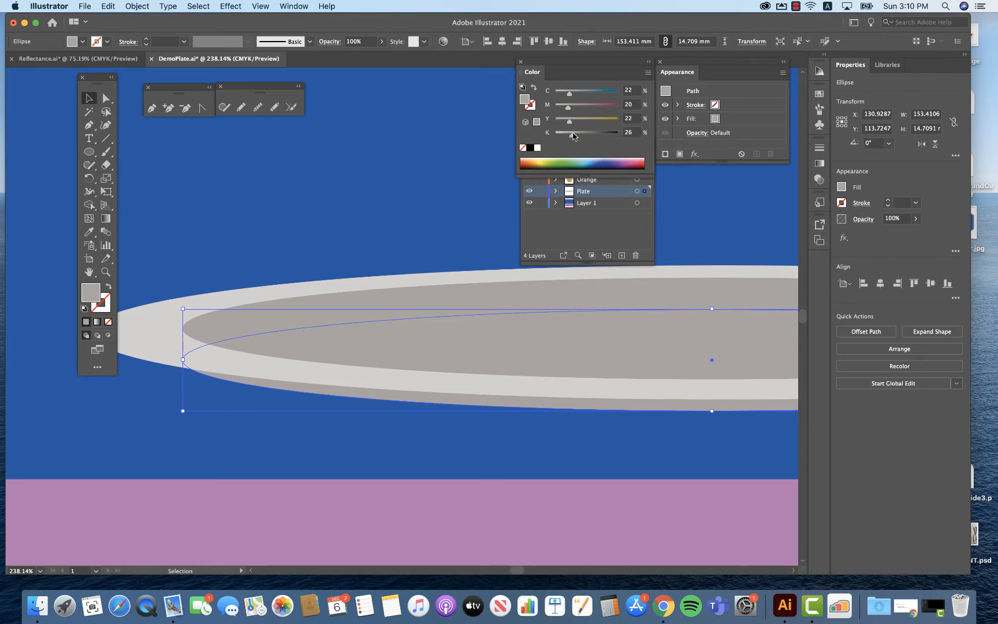
left_click_drag(573, 136, 580, 138)
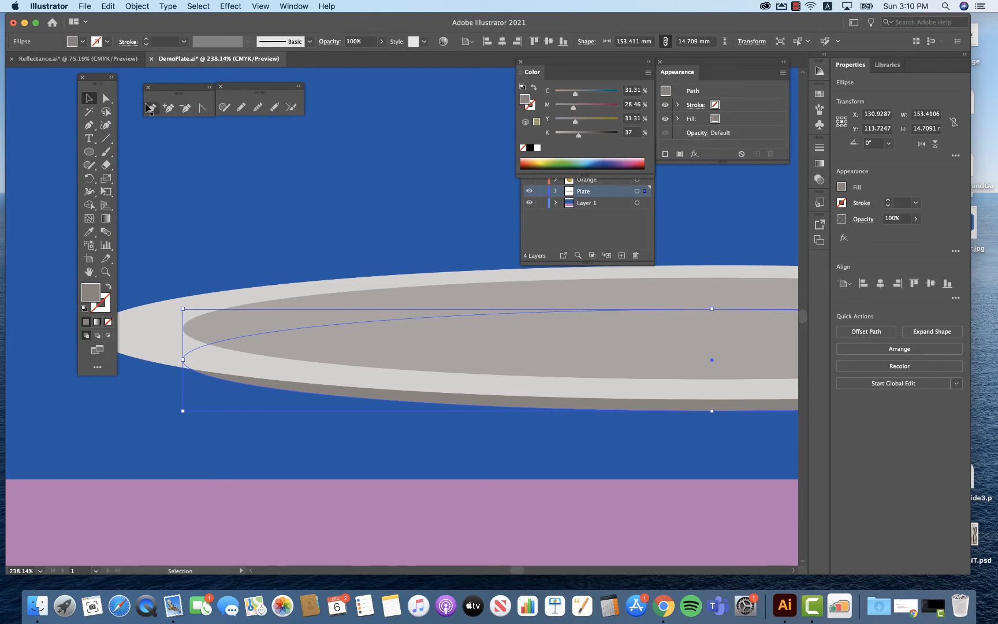
Raise the rear ellipse's left and right end anchor points together until they line up with the ends of the inner ellipse.
left_click(106, 100)
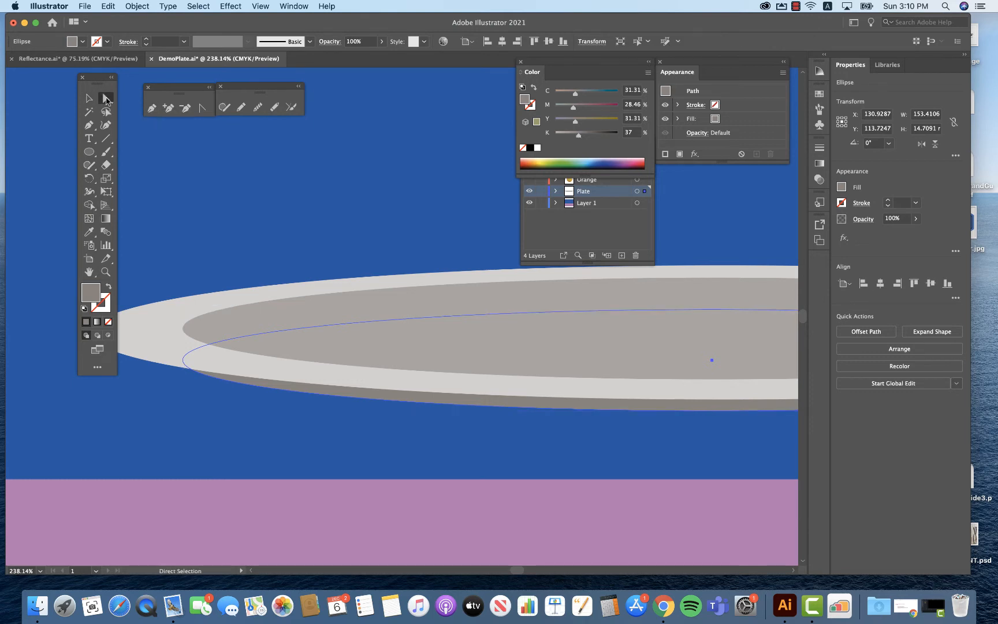
left_click(183, 360)
left_click(183, 361)
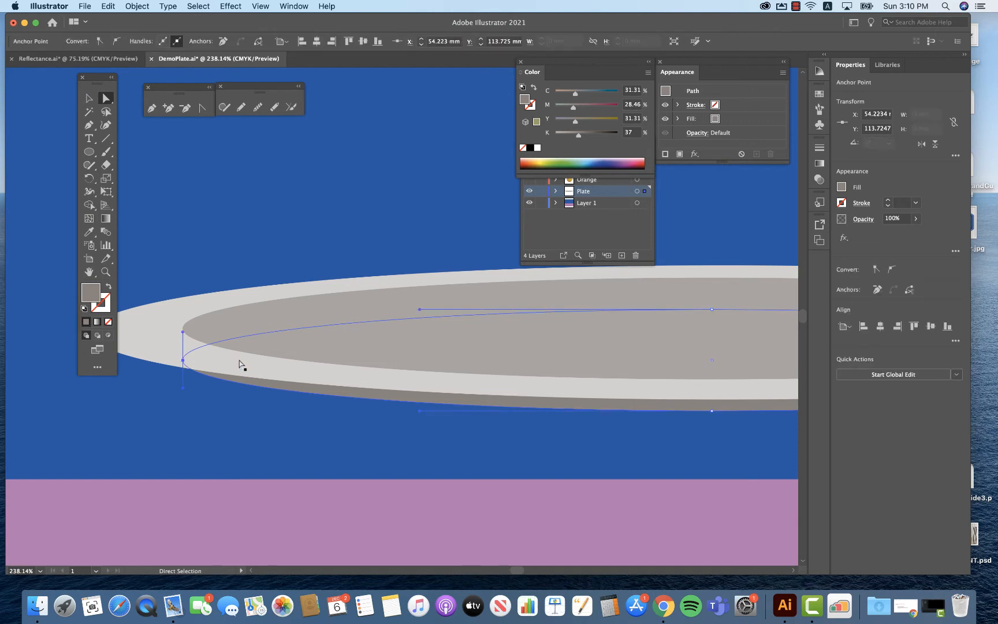
scroll(593, 402, "right", 3)
scroll(593, 404, "right", 10)
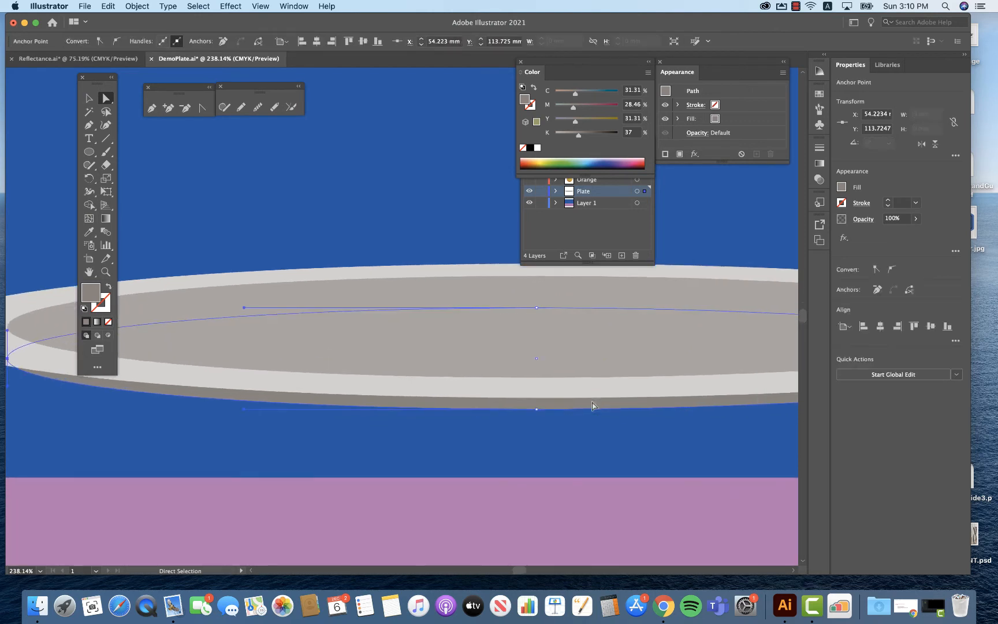
scroll(593, 404, "right", 5)
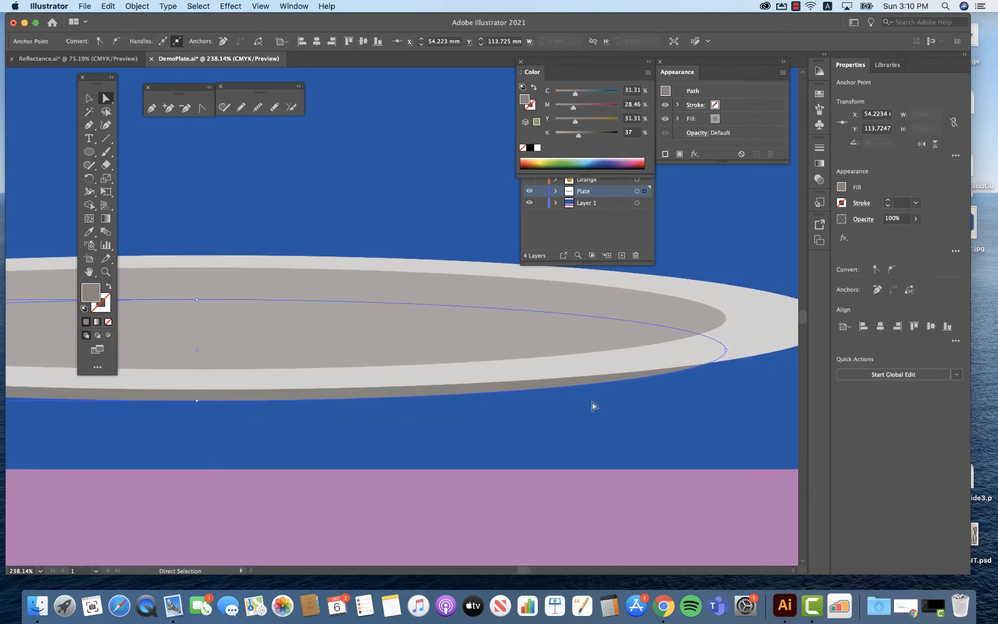
left_click(717, 349)
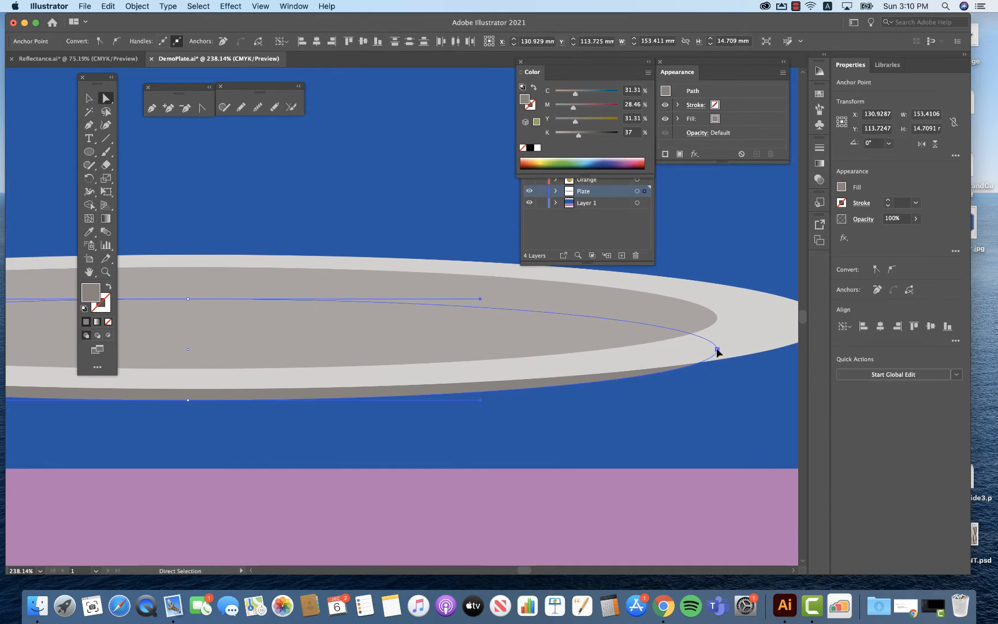
left_click_drag(717, 349, 717, 317)
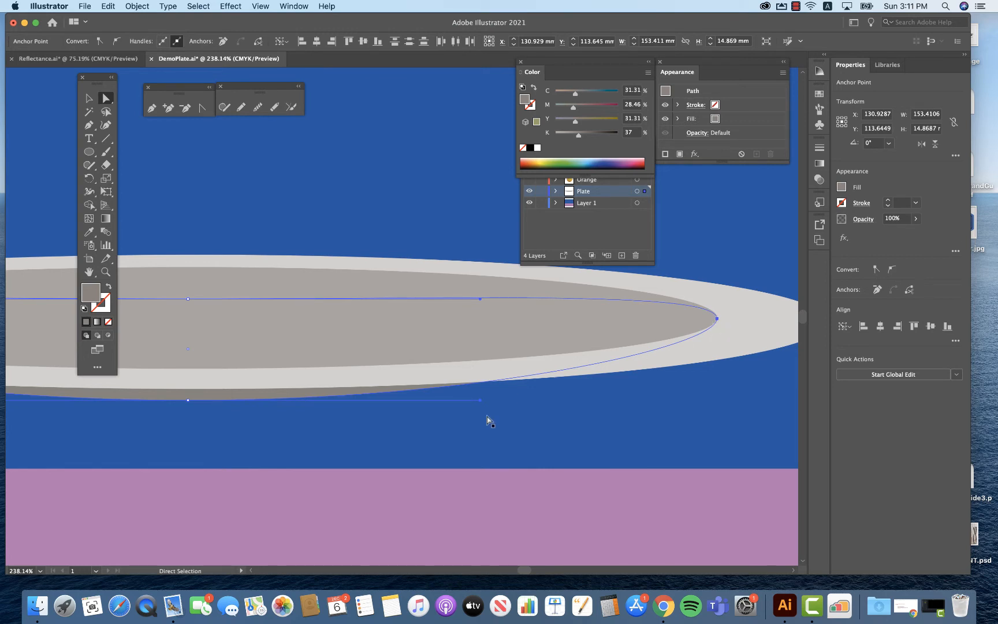
Lower the bottom anchor point of the rear base shape to about Y 122 mm.
left_click(187, 400)
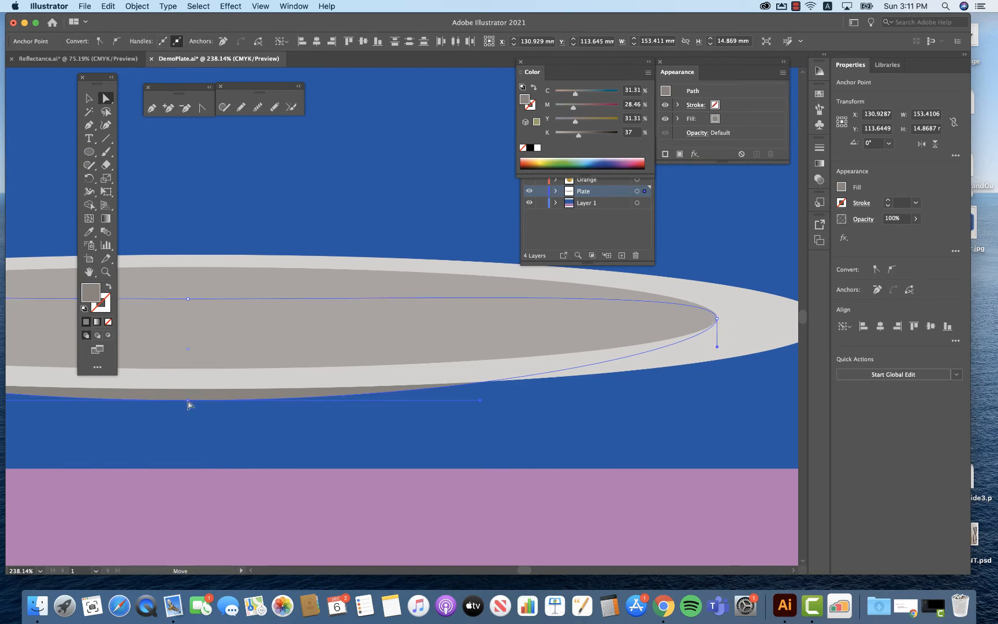
left_click_drag(187, 400, 190, 406)
key("super+0")
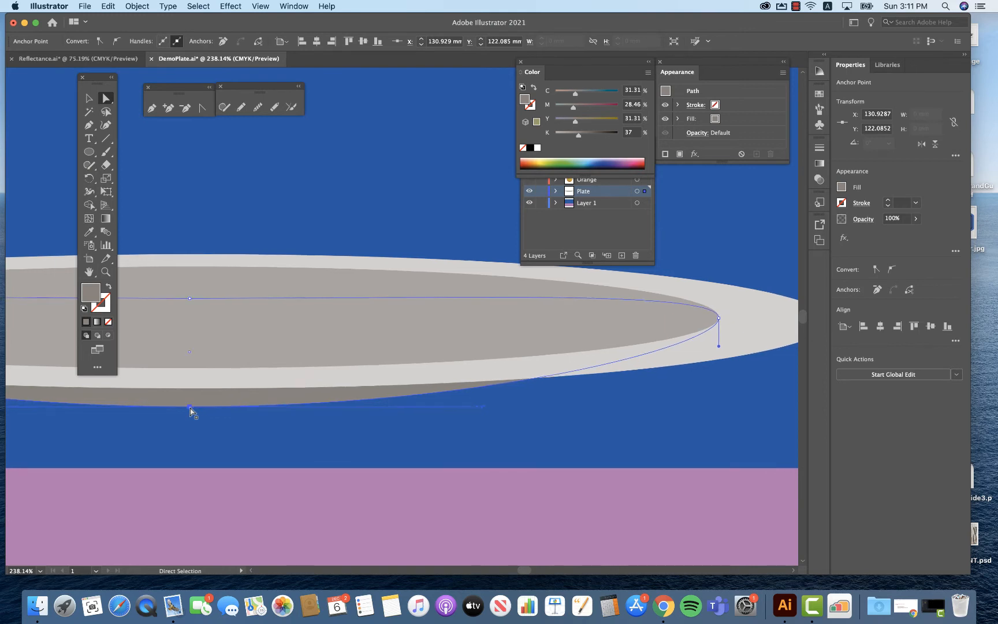
left_click(191, 408)
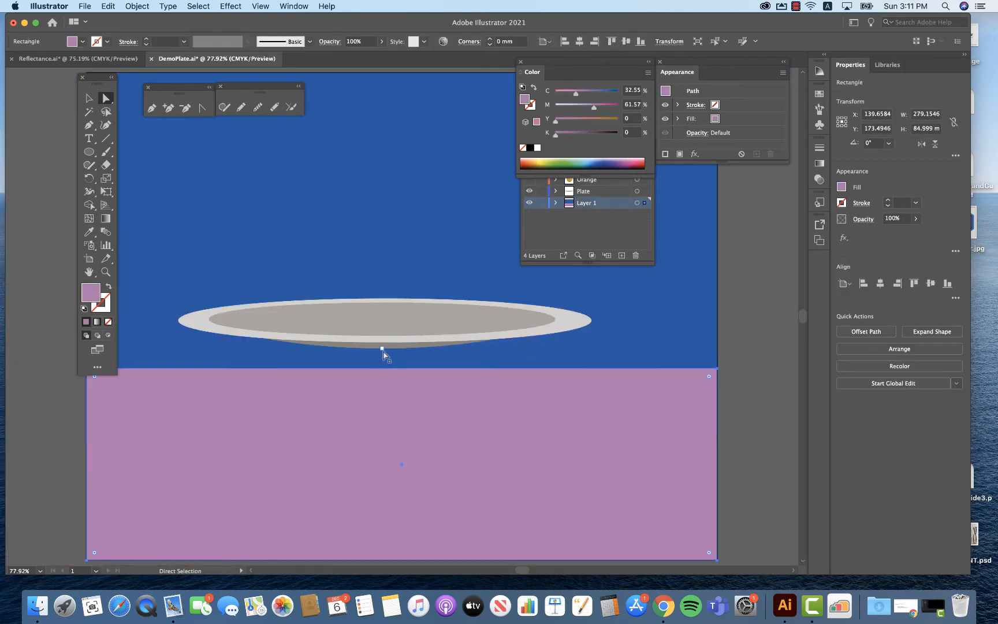
left_click(382, 349)
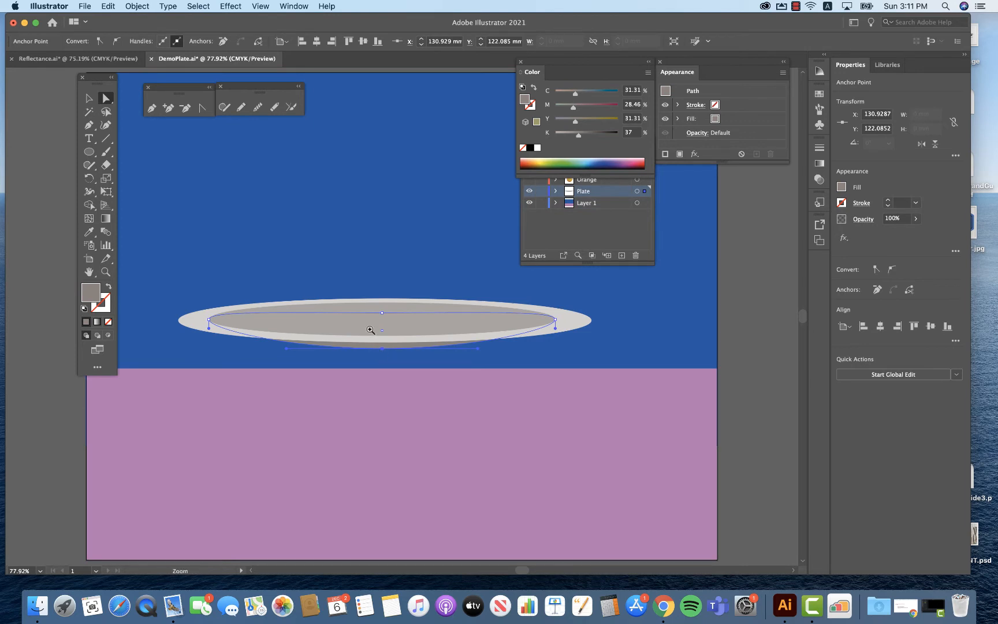
Change the Plate layer's highlight colour to Orange in its layer options.
left_click_drag(370, 330, 473, 396)
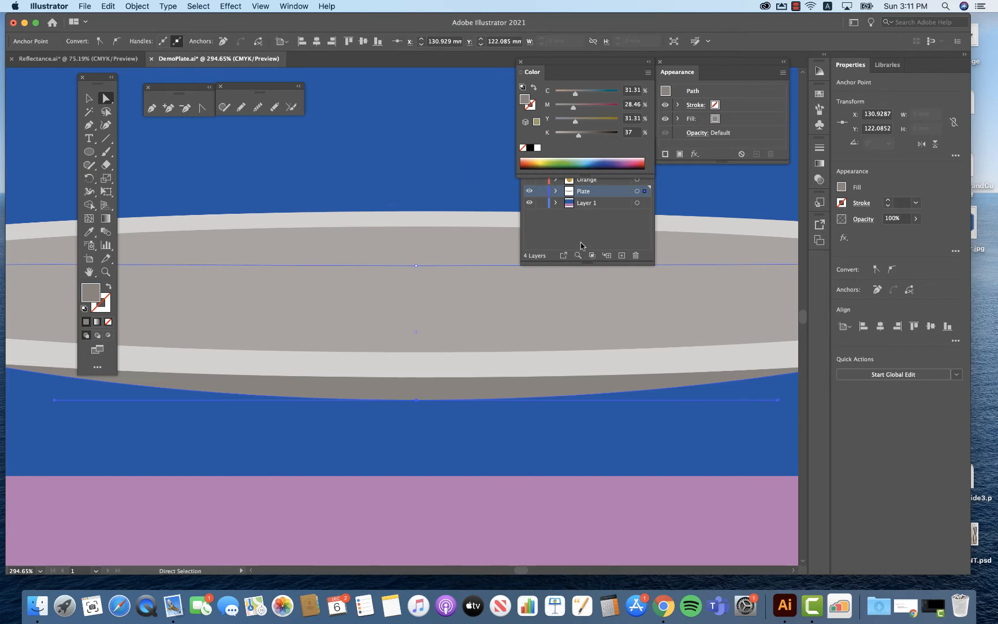
left_click(645, 191)
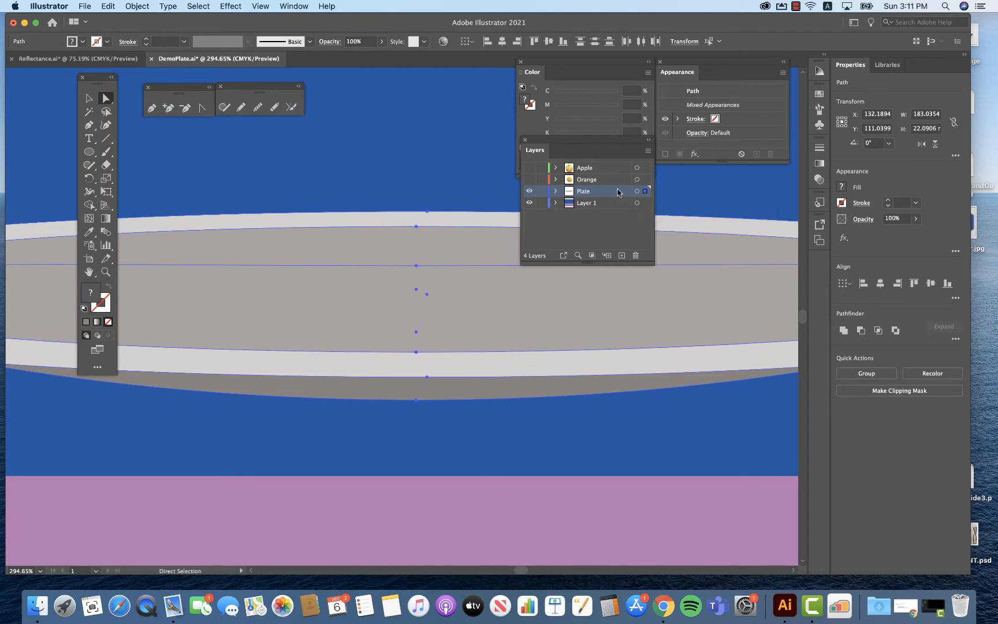
double_click(617, 192)
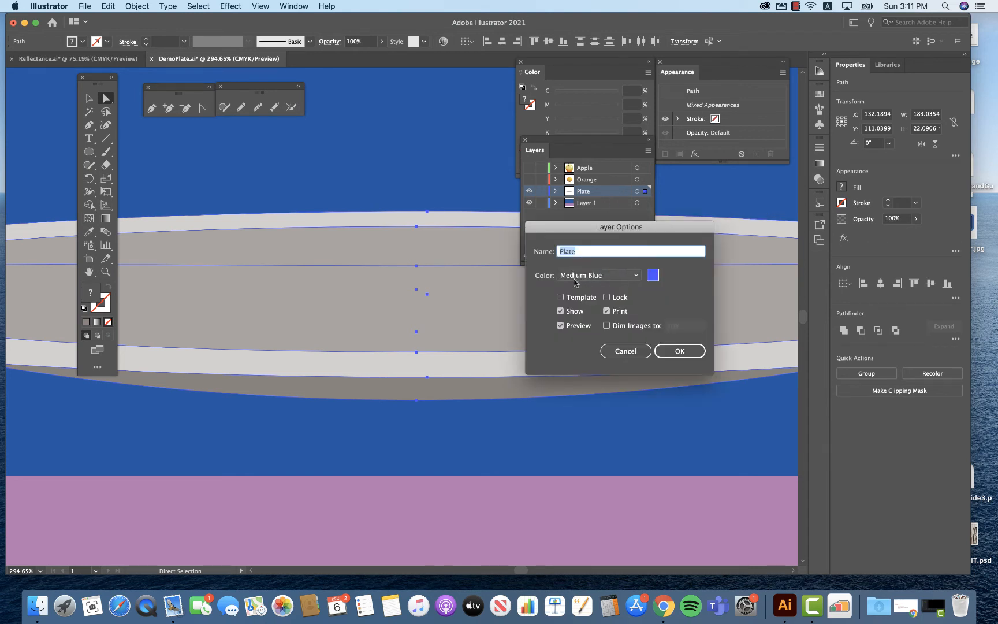
left_click(635, 275)
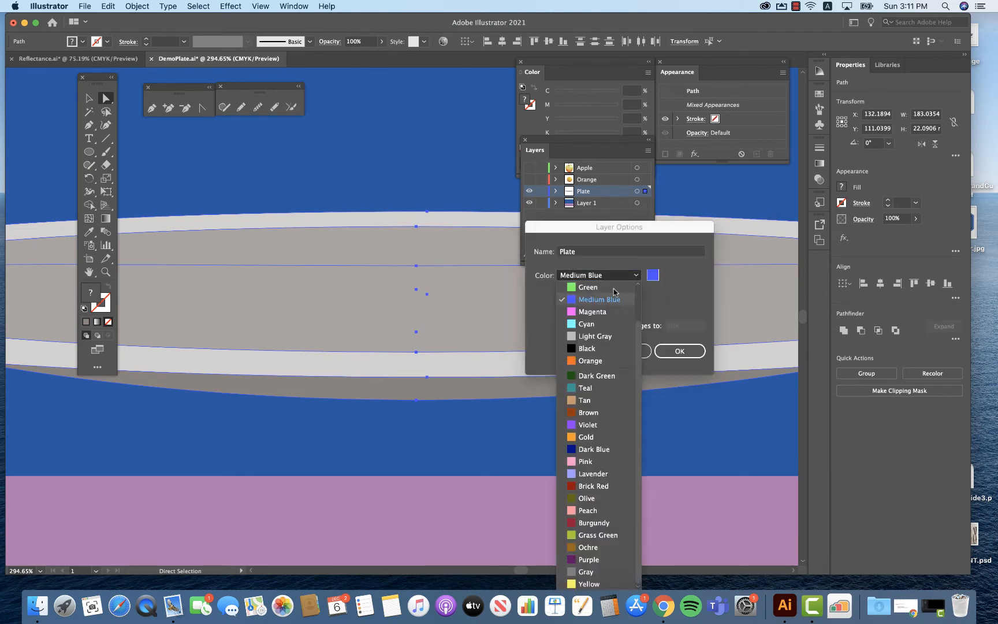
left_click(595, 361)
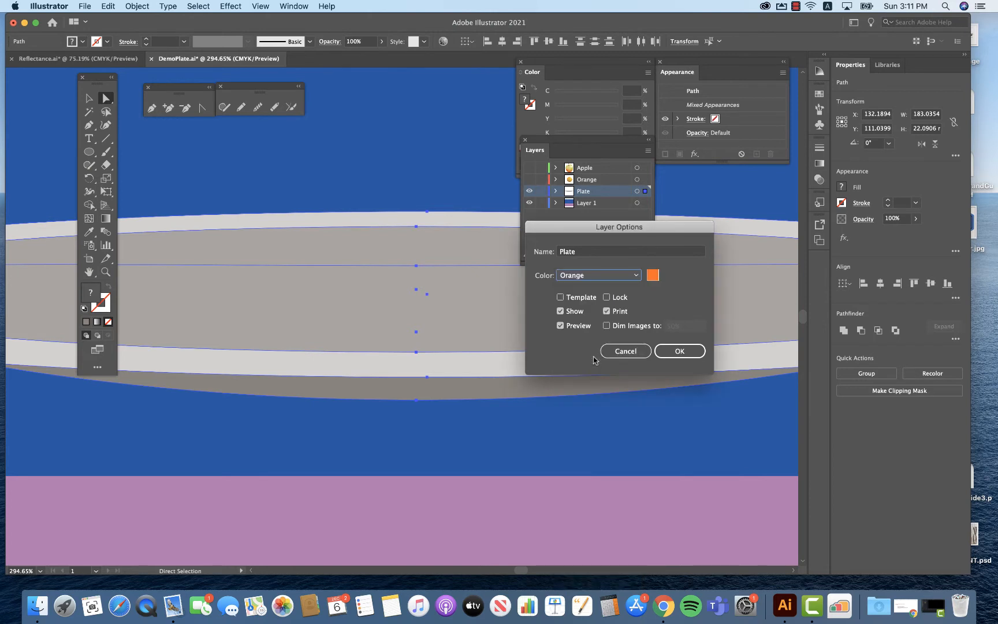
left_click(679, 352)
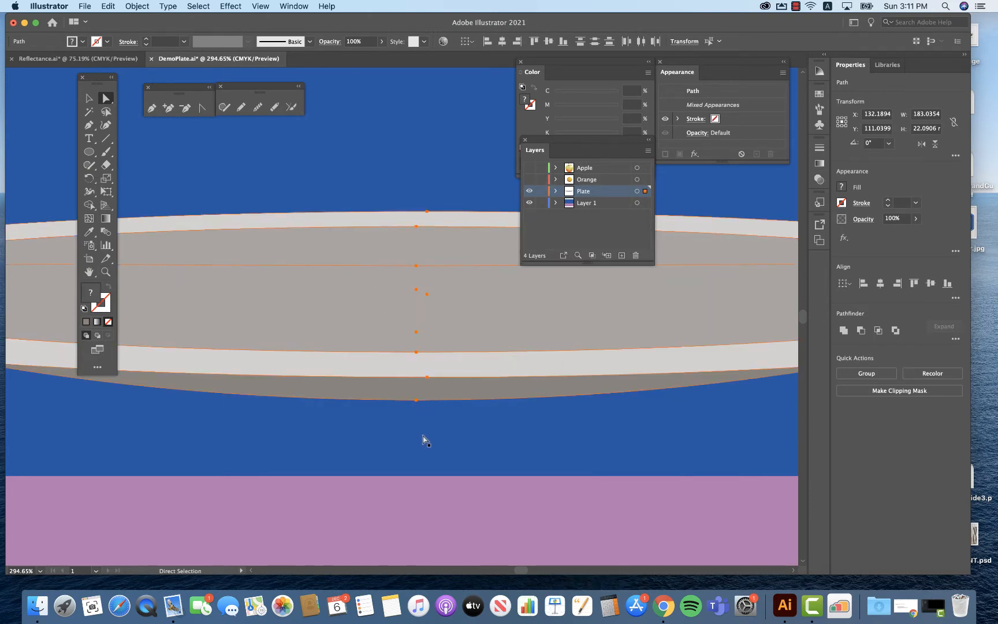
Lengthen both direction handles of the base shape's bottom anchor horizontally until they reach roughly below its left and right ends.
left_click(416, 400)
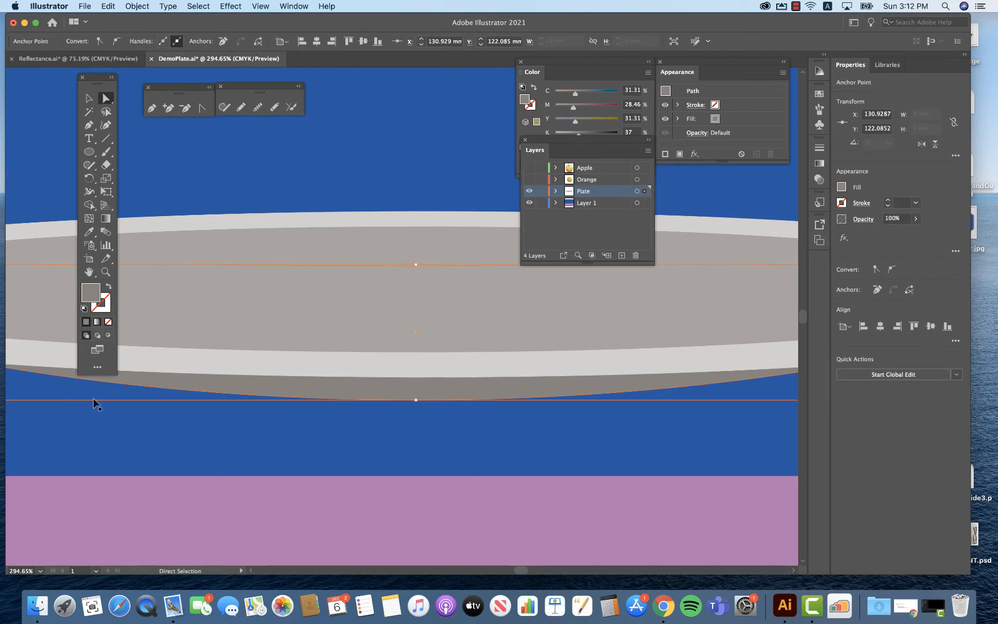
key("super+0")
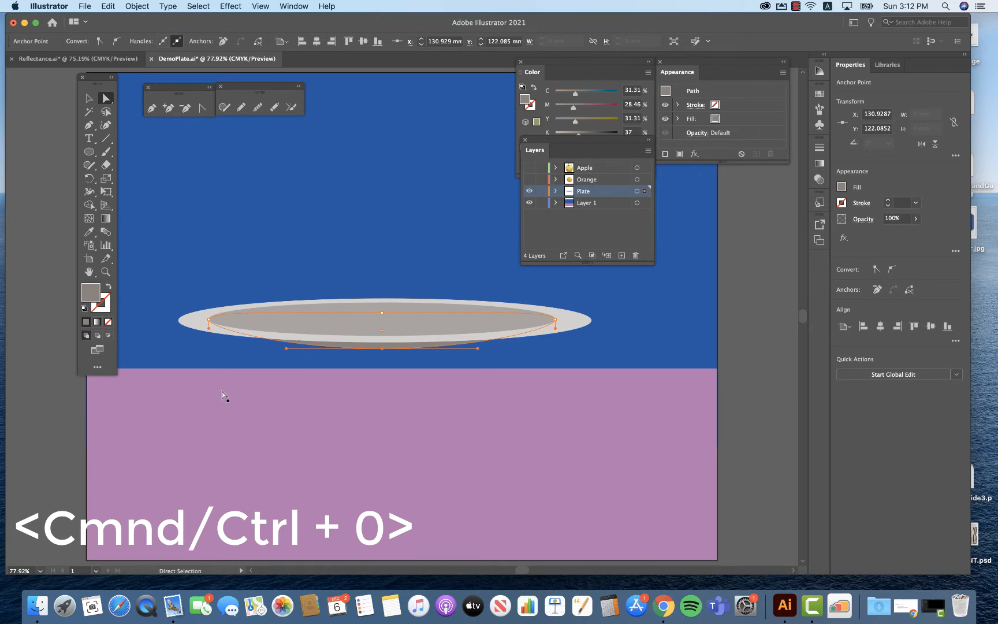
left_click_drag(285, 349, 210, 355)
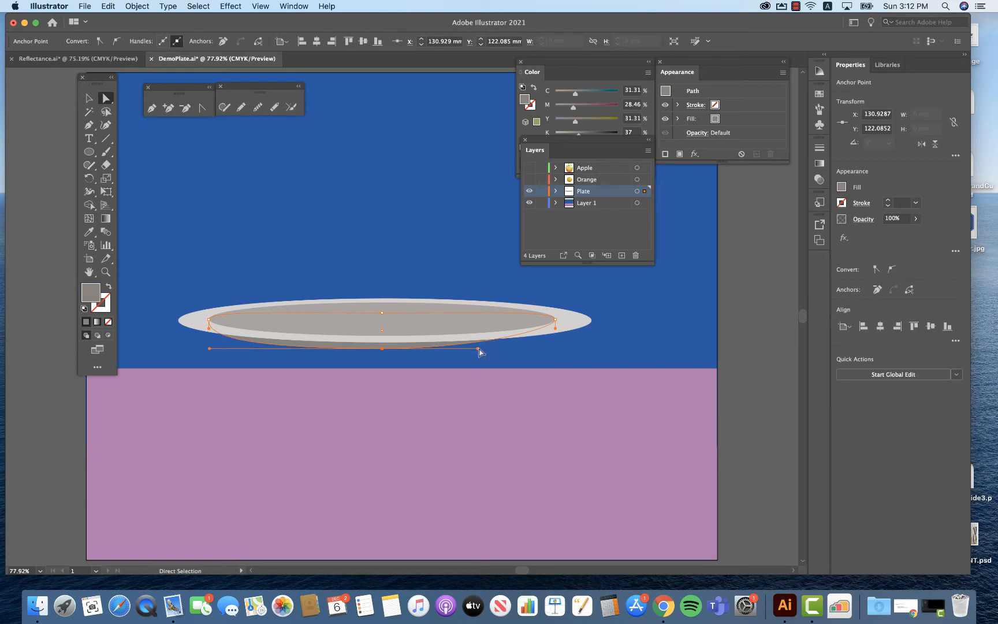
left_click_drag(478, 348, 549, 348)
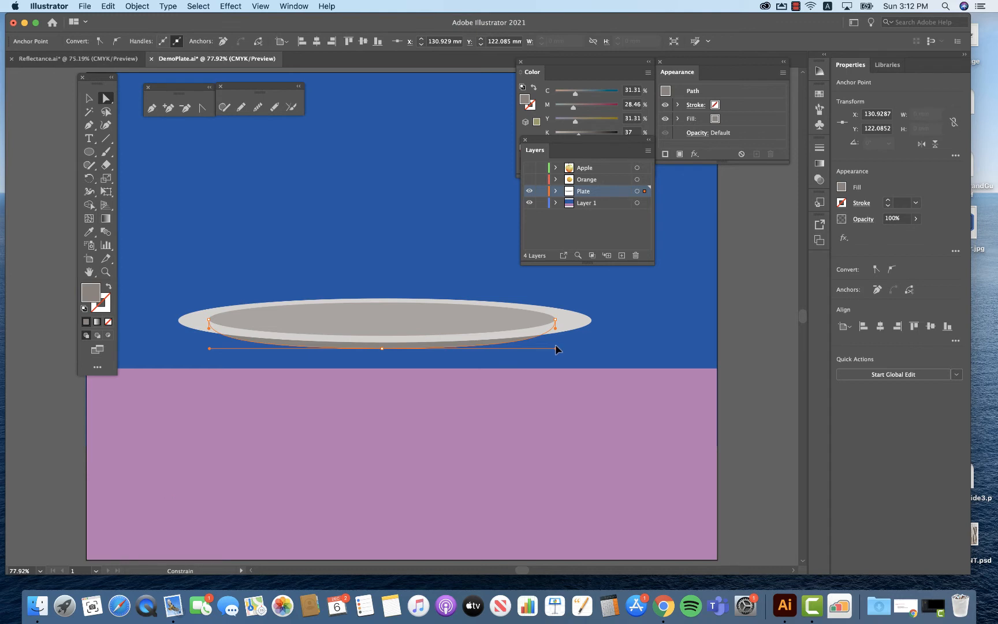
left_click(539, 373)
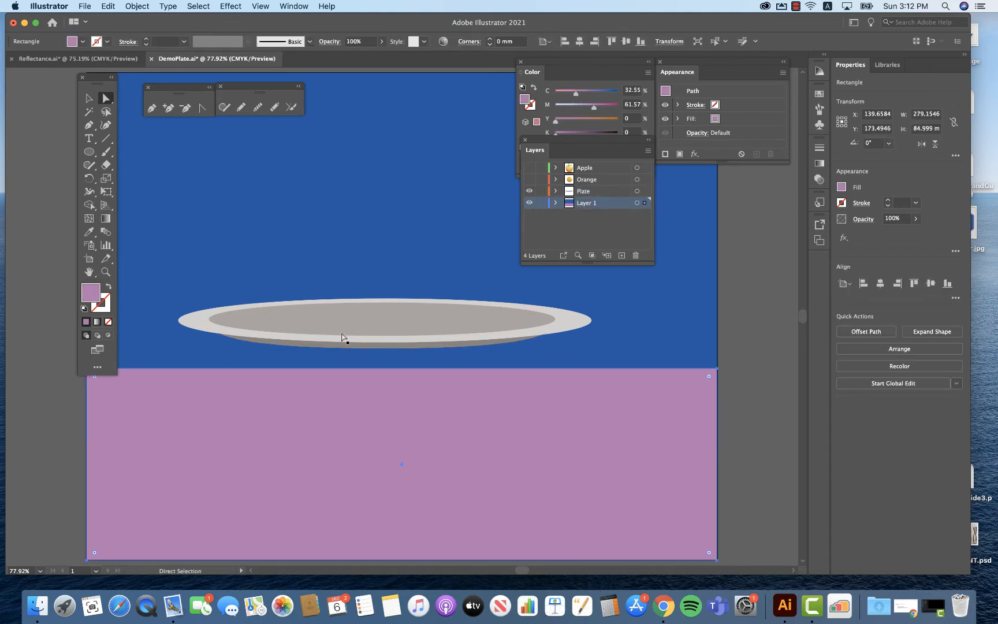
Lower the base shape's bottom anchor point further so that the shape is about 19 mm tall.
left_click(381, 349)
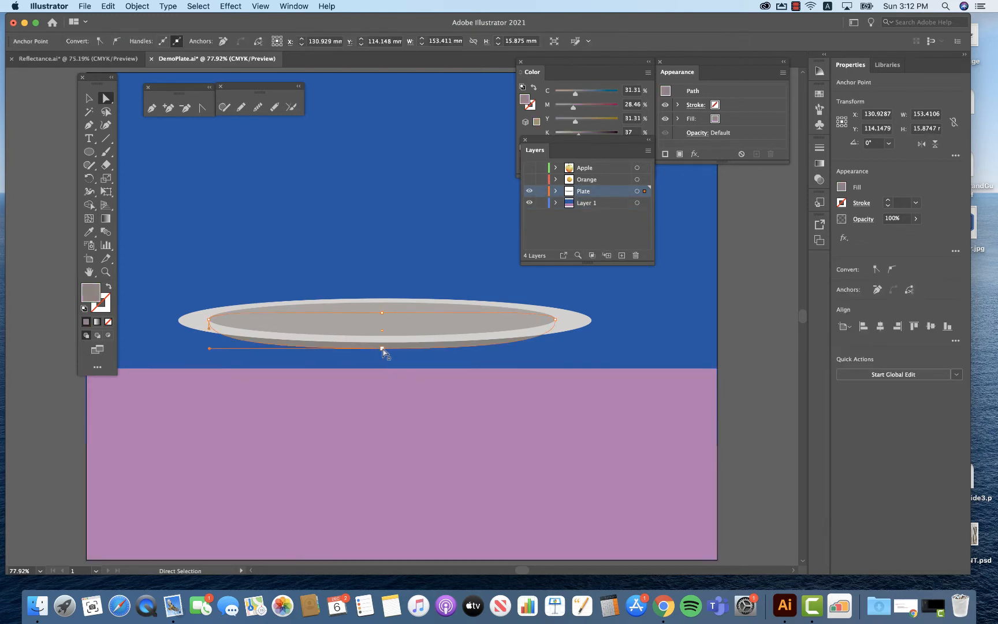
left_click_drag(381, 349, 382, 360)
left_click(373, 393)
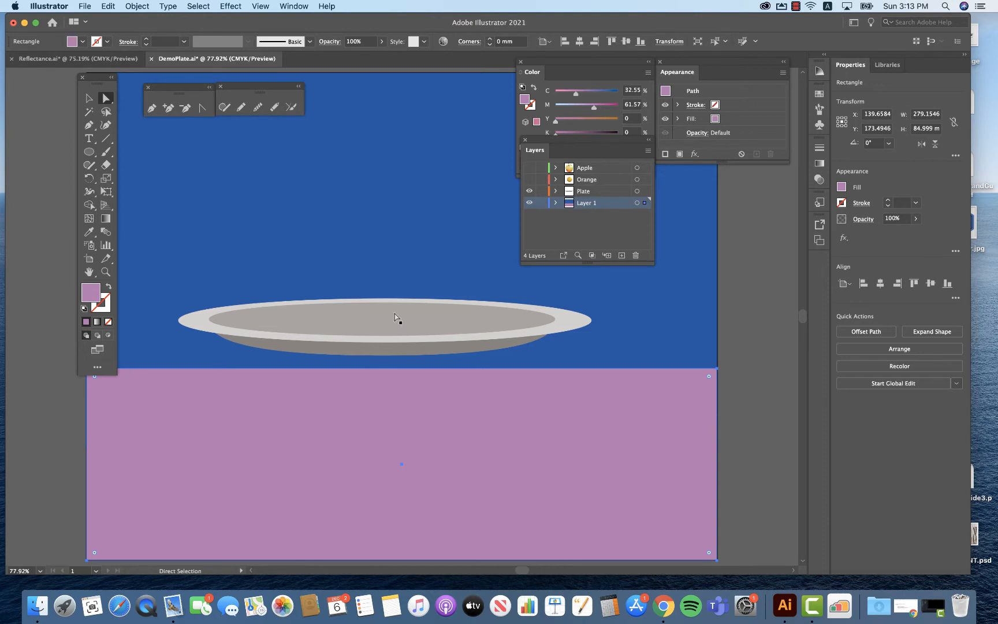
Copy the grey inner ellipse and paste it directly in front of the dark base shape, behind the rim.
left_click(341, 315)
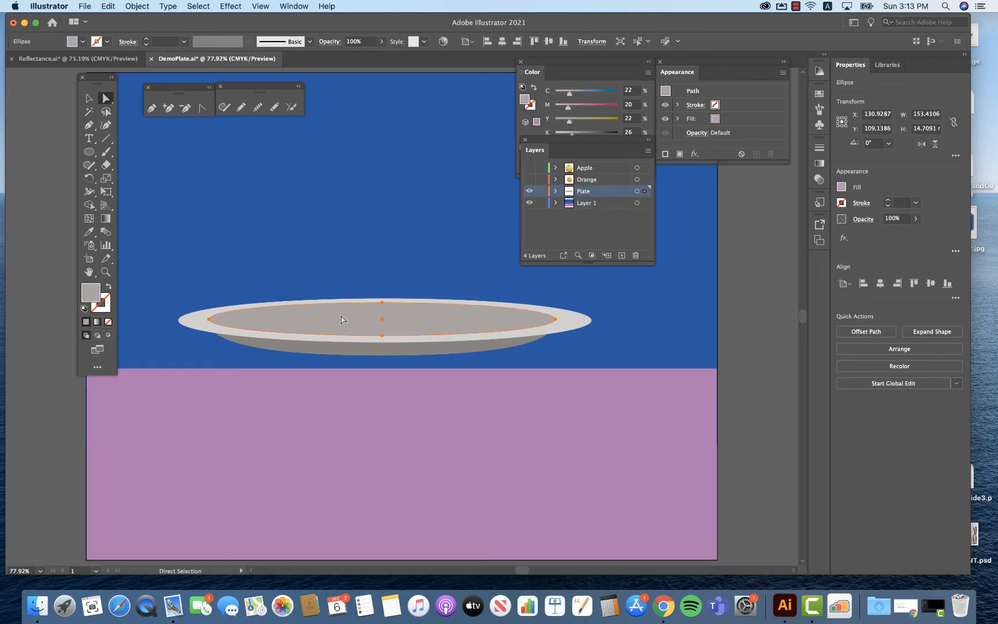
key("super+c")
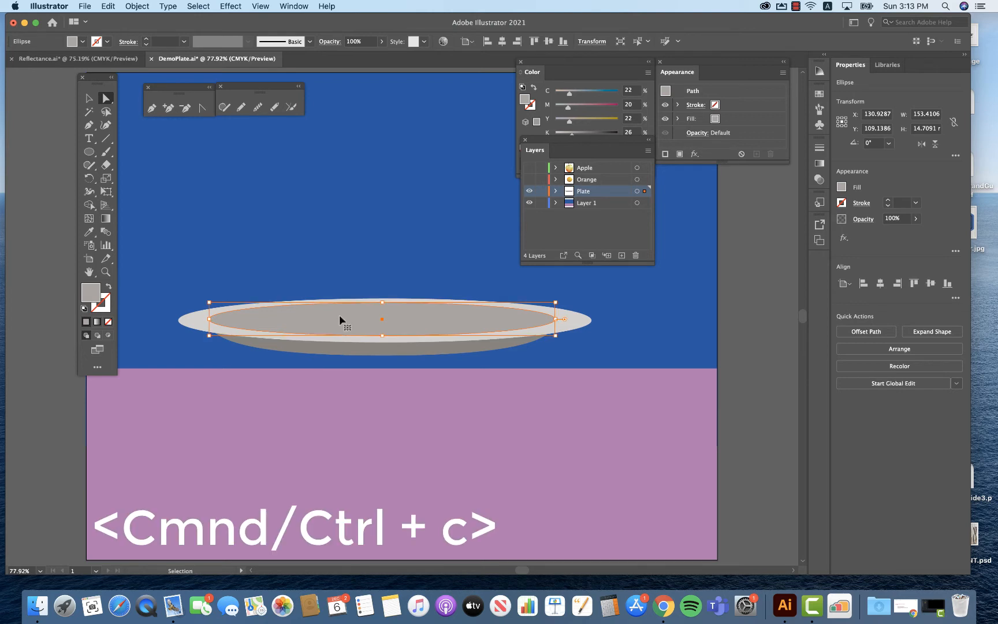
left_click(360, 353)
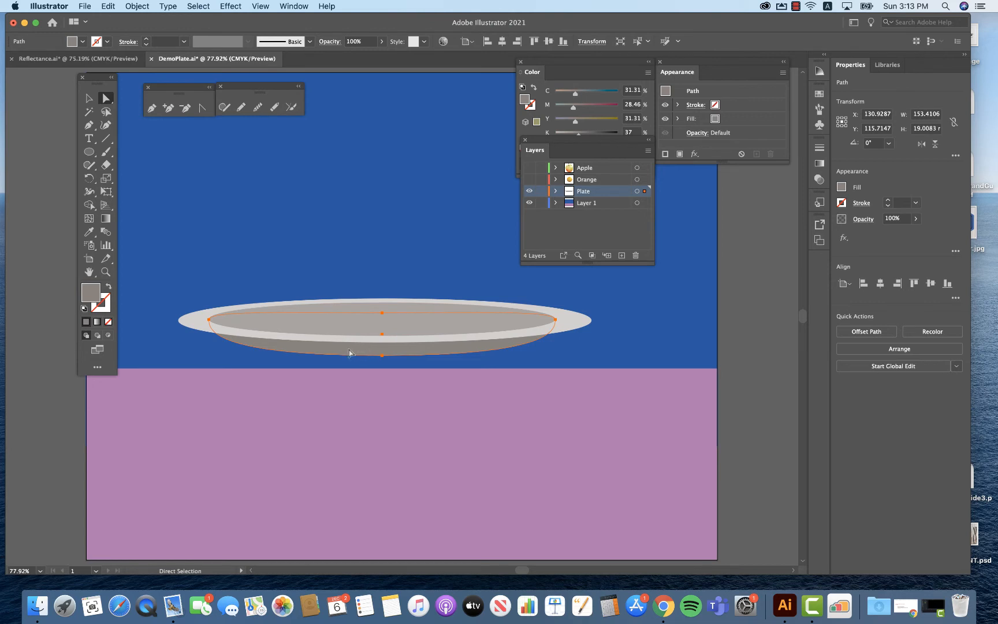
key("super+f")
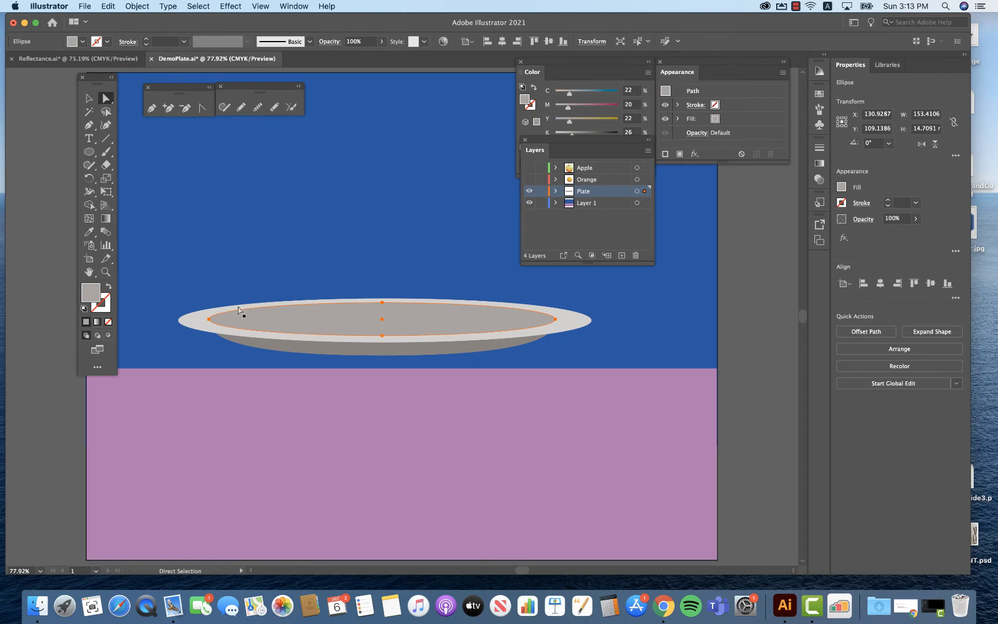
Fill the pasted ellipse with near-black using C 90, M 94, Y 94, K 86.
left_click(603, 134)
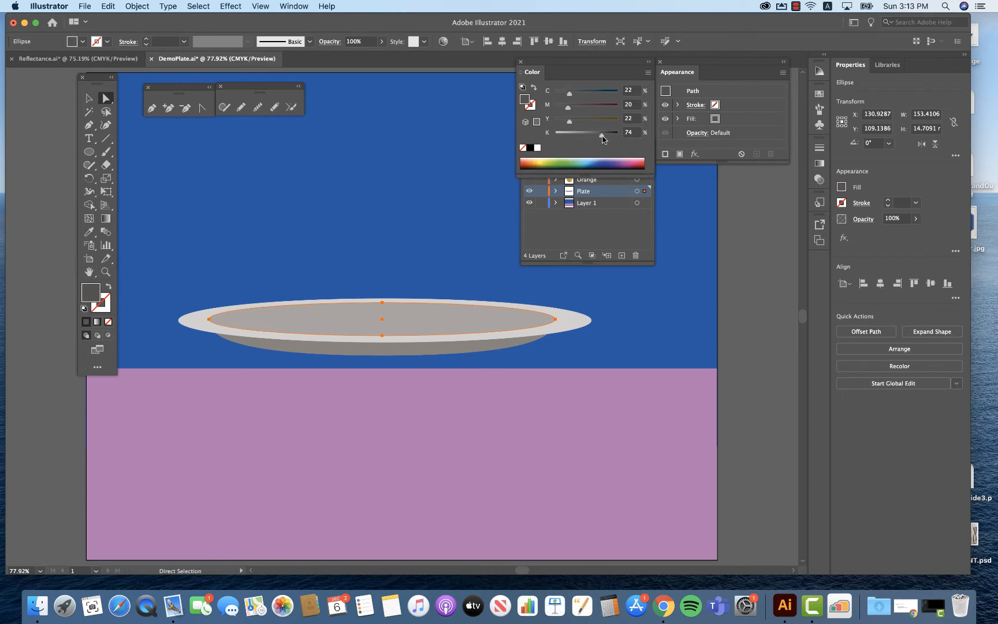
left_click(602, 120)
left_click(604, 106)
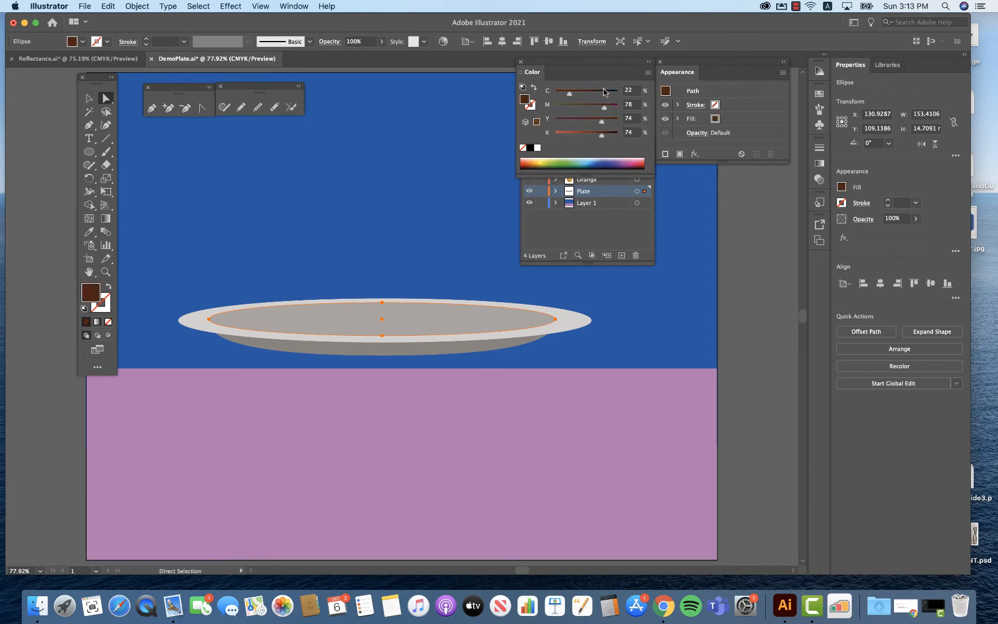
left_click(604, 90)
left_click(608, 134)
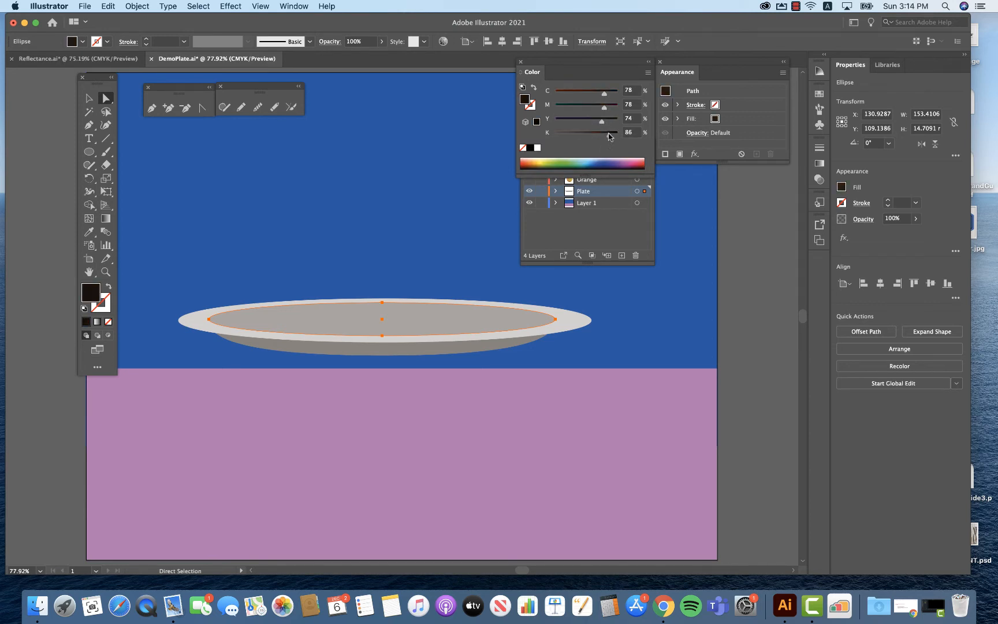
left_click(615, 121)
left_click(615, 106)
left_click(612, 90)
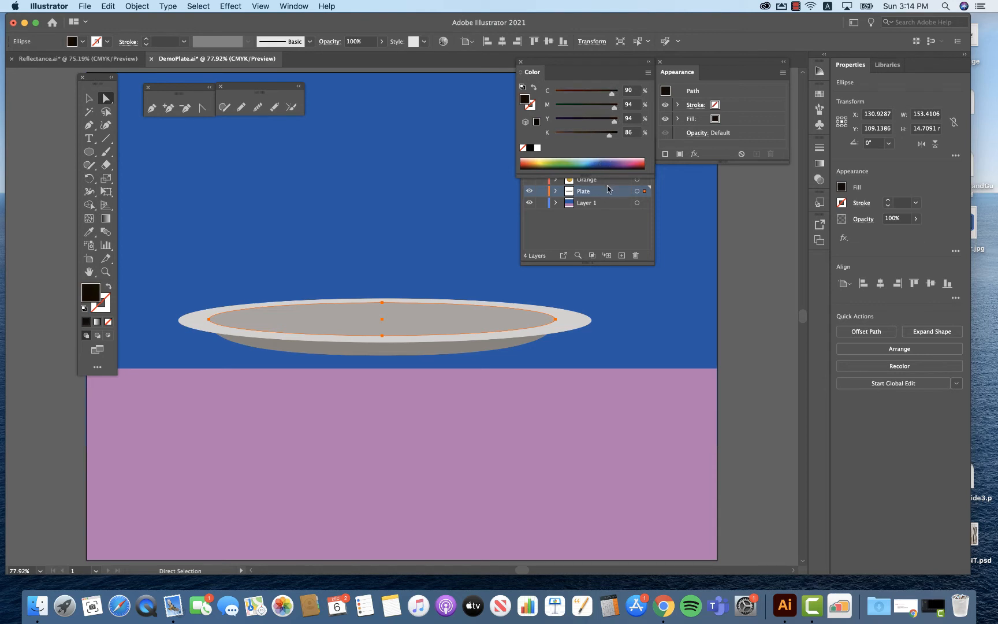
Nudge the near-black ellipse down to about Y 114.4 mm to form a shadow band between the rim and the base.
key("Down")
key("Down")
key("Down")
key("Down")
key("Down")
key("Down")
key("Down")
key("Down")
key("Down")
key("Down")
key("Down")
key("Down")
key("Down")
key("Down")
key("Down")
key("Down")
key("Down")
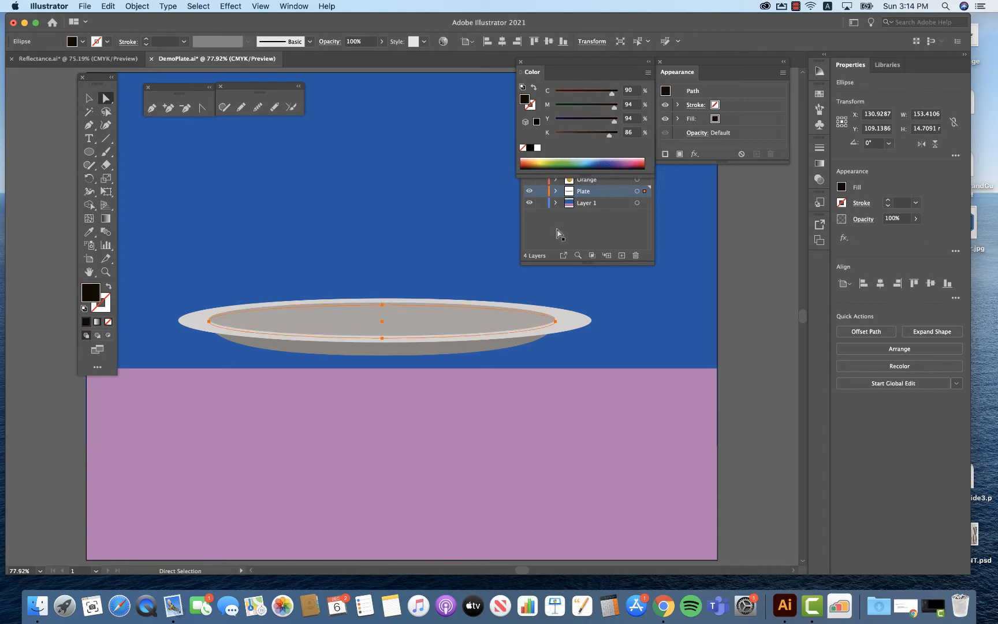
key("Down")
key("Down")
key("Down")
key("Down")
key("Down")
key("Down")
key("Down")
key("Down")
key("Down")
key("Down")
key("Down")
key("Down")
key("Down")
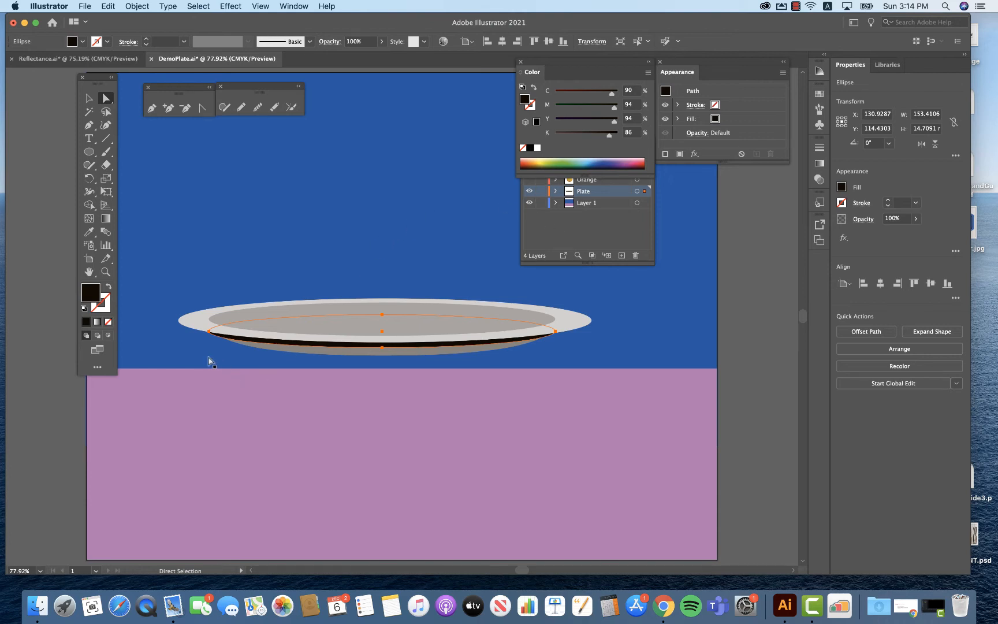
Set the near-black shadow ellipse to the Multiply blending mode at 34% opacity, and deselect it.
key("super+space")
left_click_drag(205, 335, 517, 405)
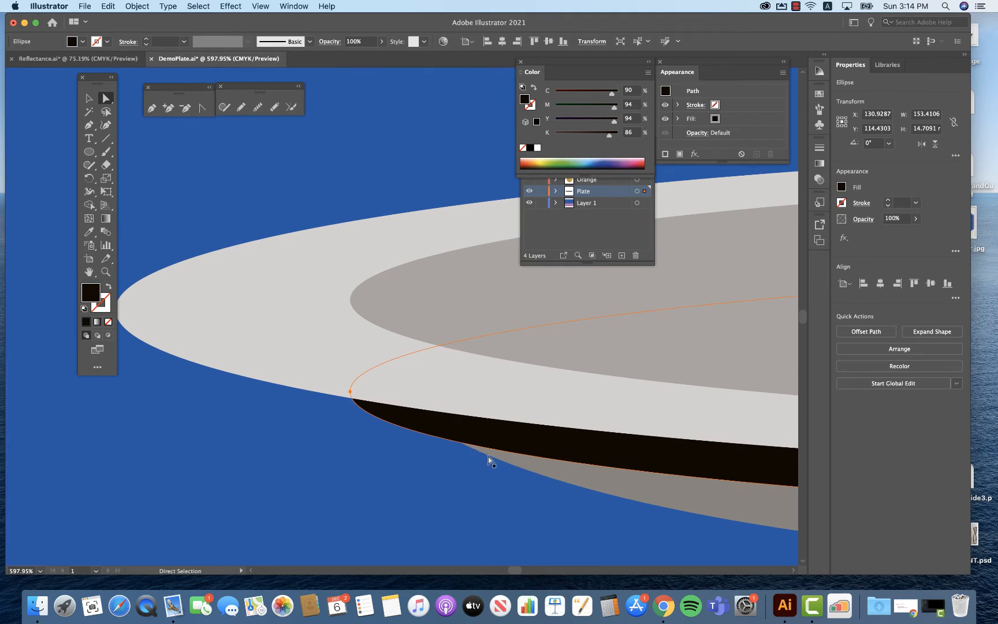
key("super+0")
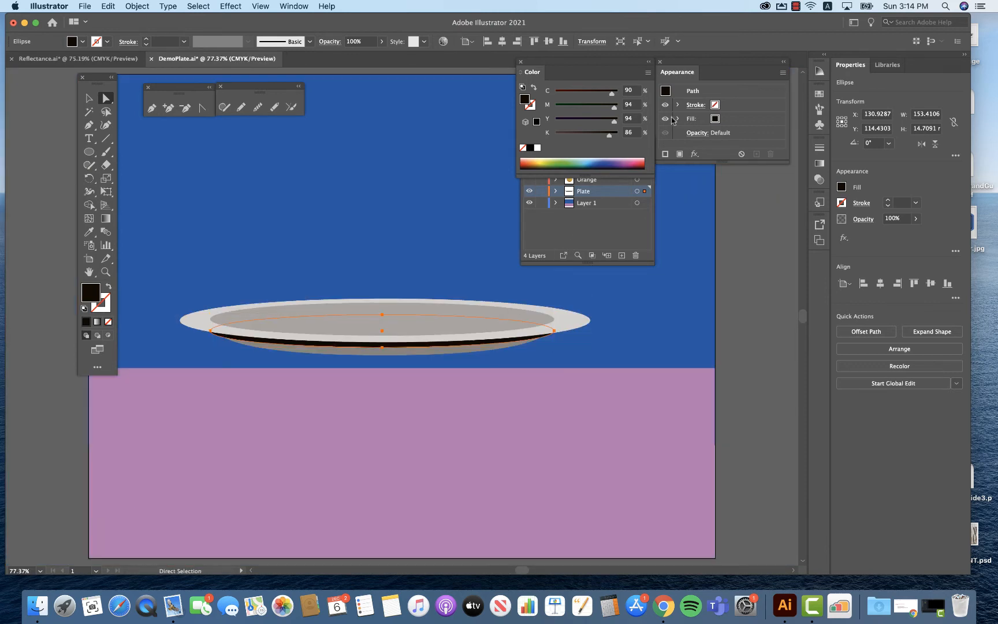
left_click_drag(683, 65, 339, 193)
left_click(352, 262)
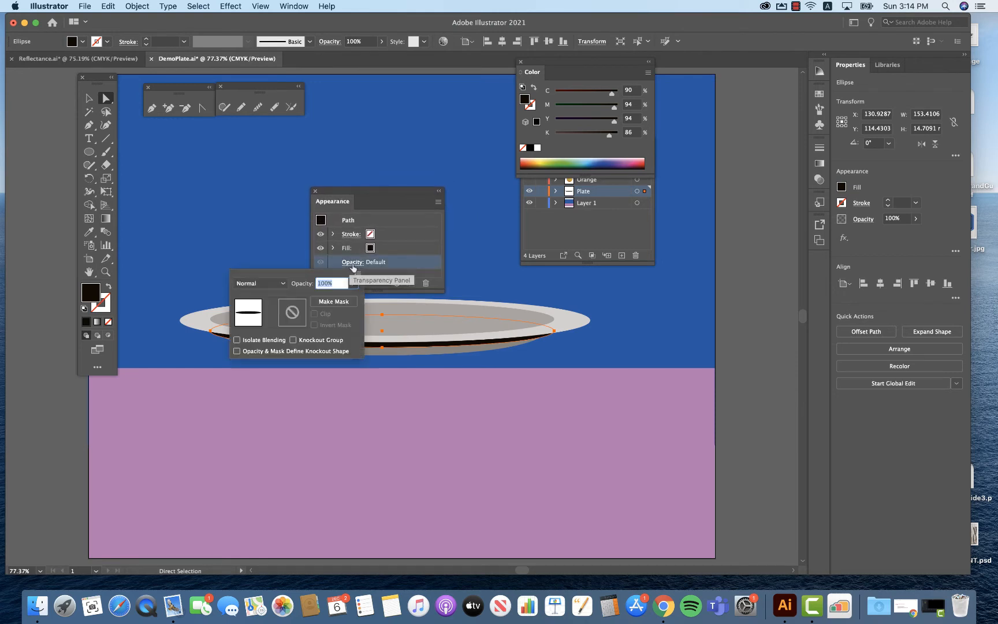
left_click(272, 283)
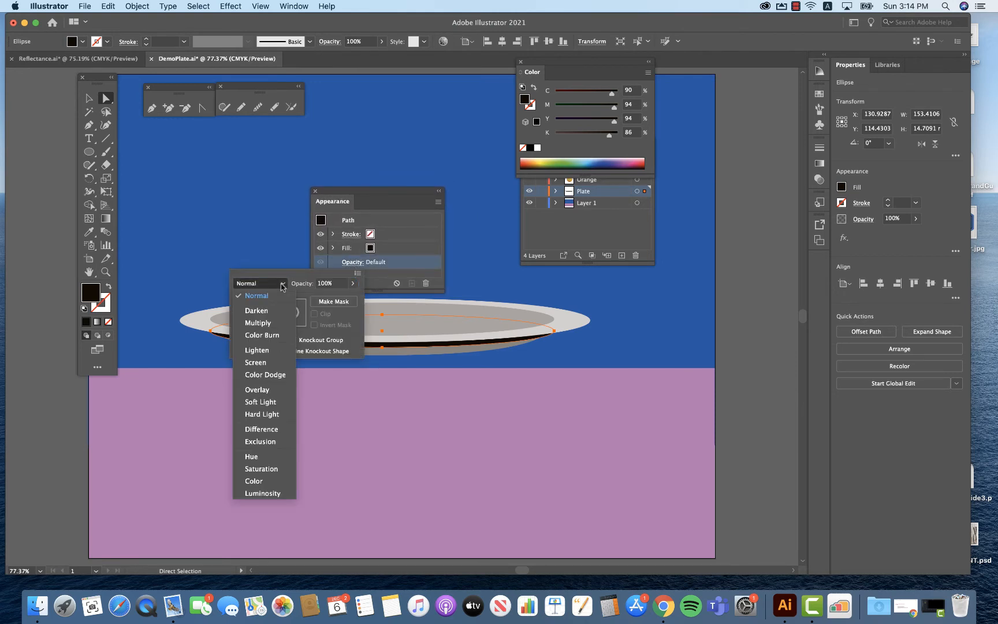
left_click(270, 324)
left_click(352, 283)
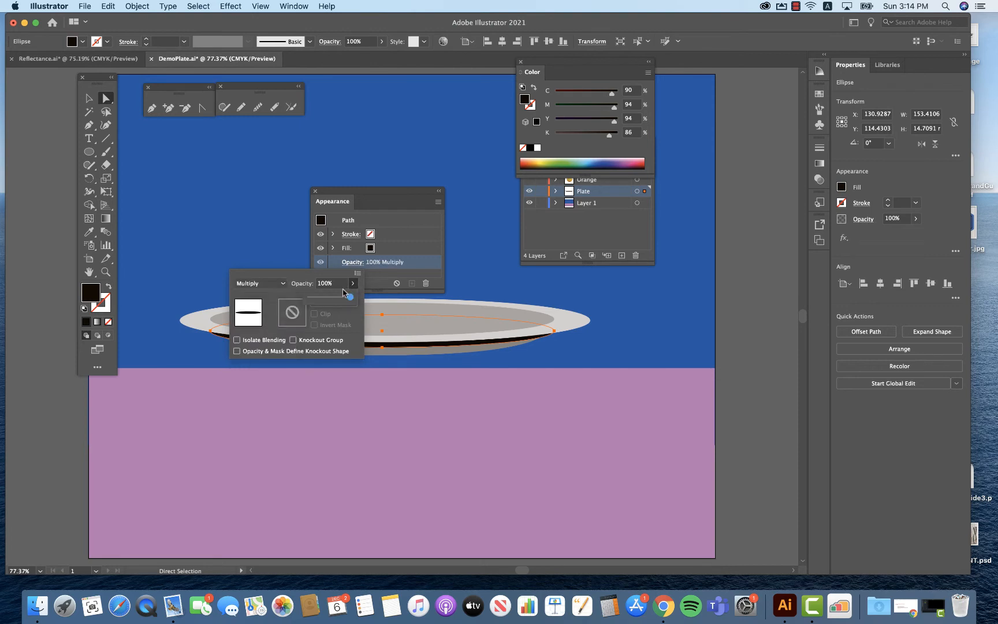
left_click_drag(328, 301, 324, 302)
left_click(336, 433)
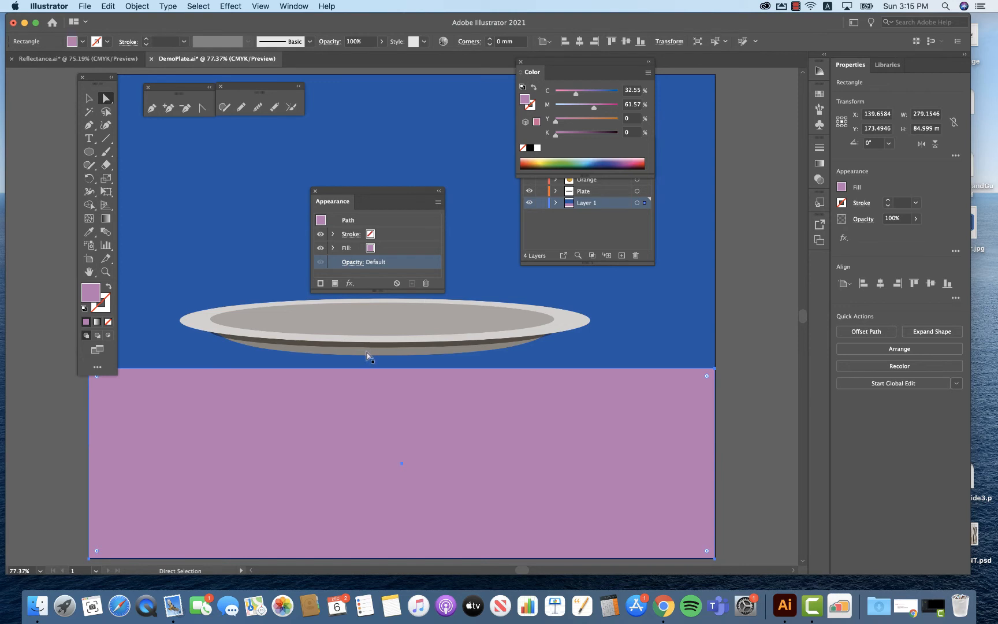
Copy the grey base shape beneath the rim and paste it in place directly in front of the shadow ellipse.
key("super+space")
left_click_drag(267, 346, 418, 385)
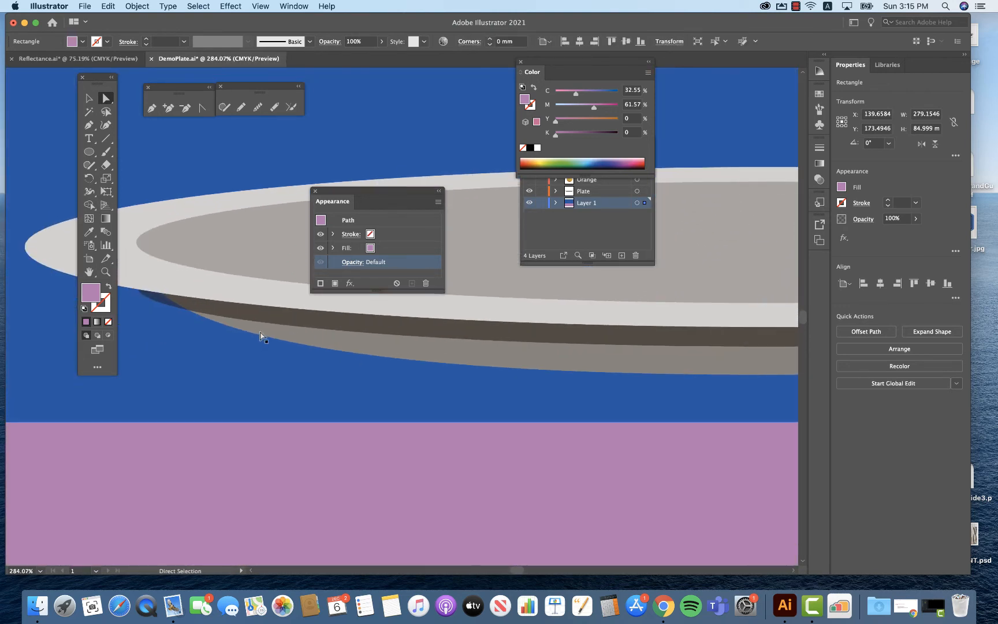
left_click(260, 334)
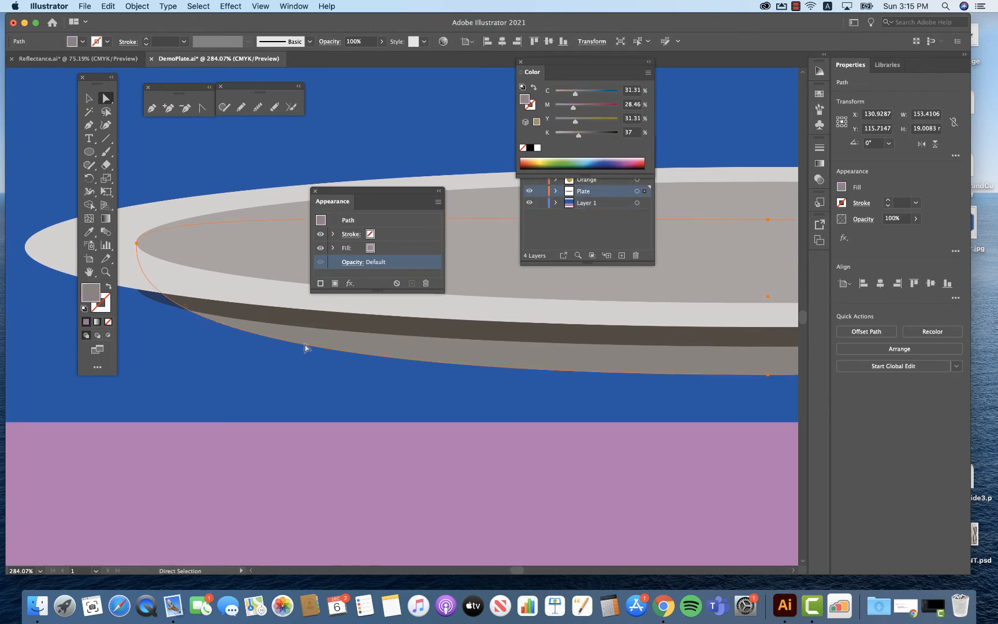
key("super+c")
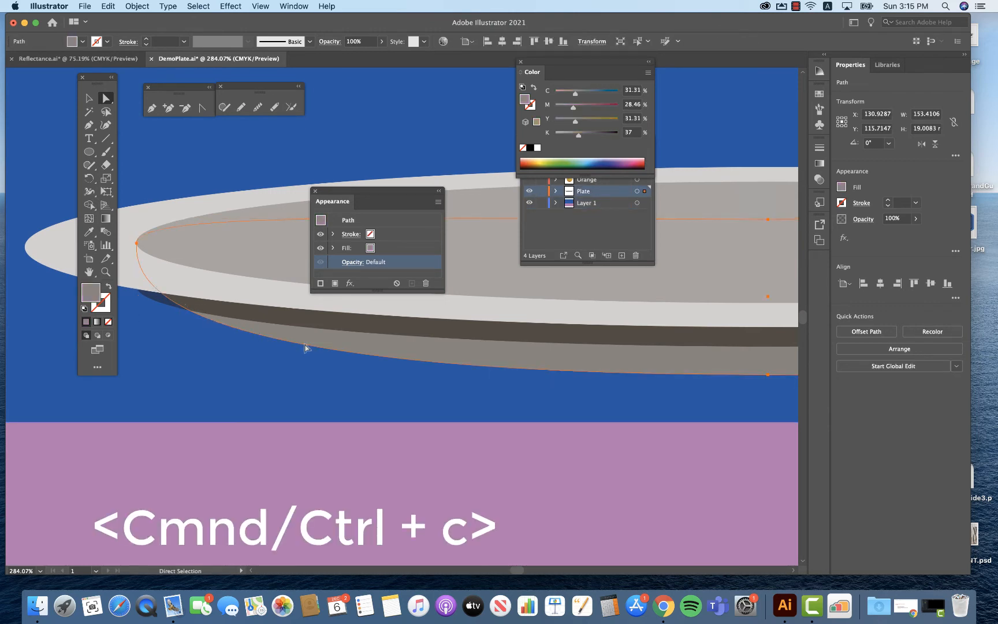
left_click(163, 320)
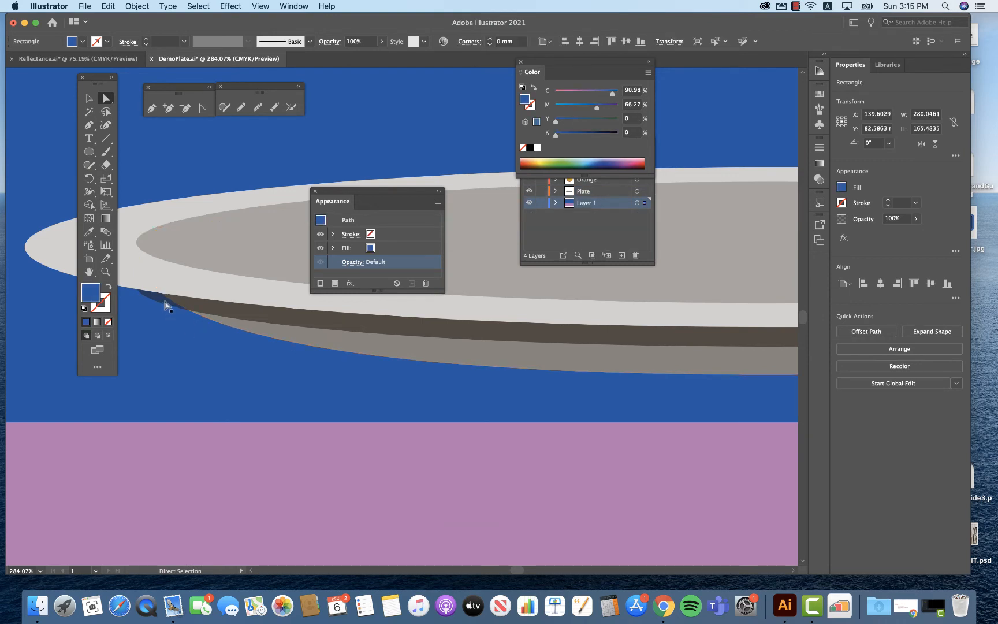
key("super+f")
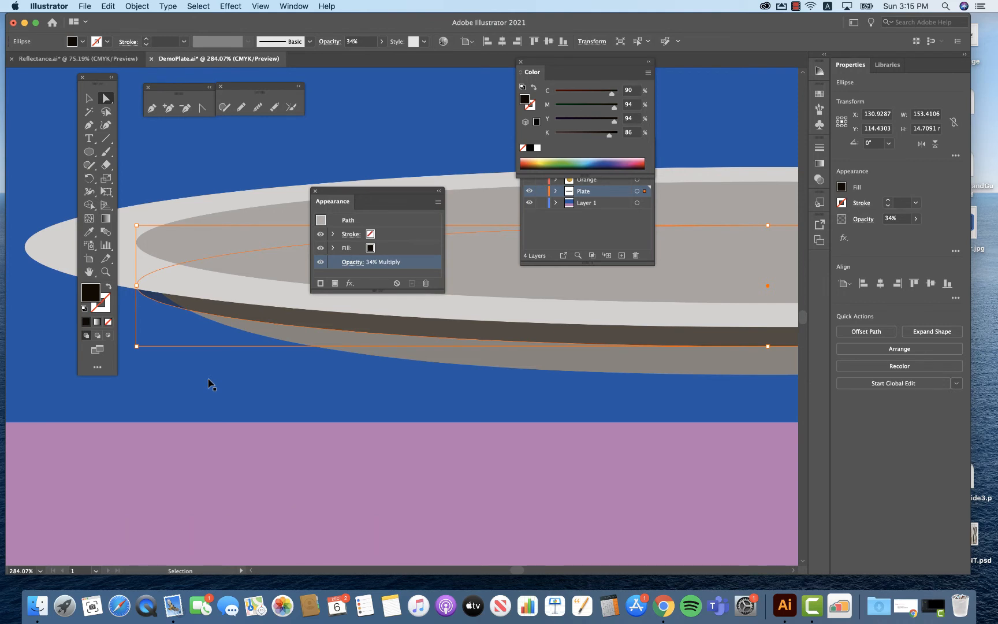
key("super+z")
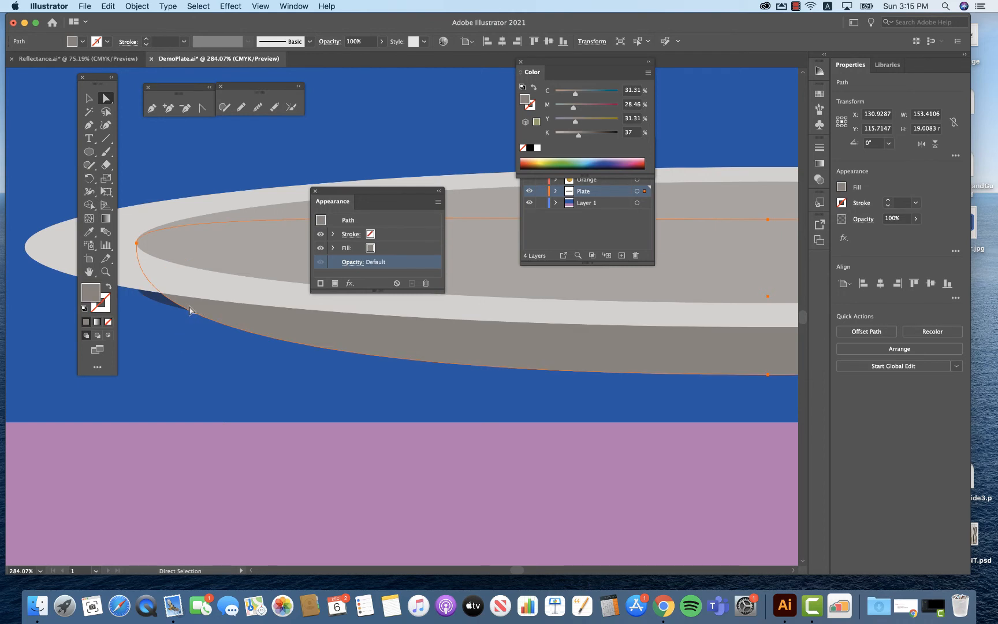
Select the shadow ellipse together with the pasted base shape and make a clipping mask from them.
left_click(157, 303)
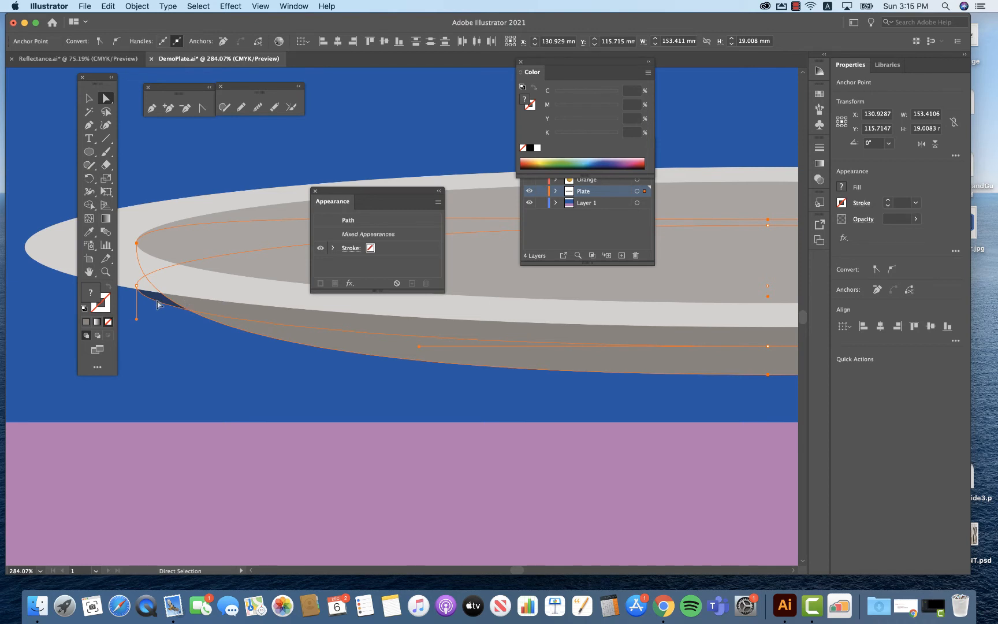
left_click(89, 98)
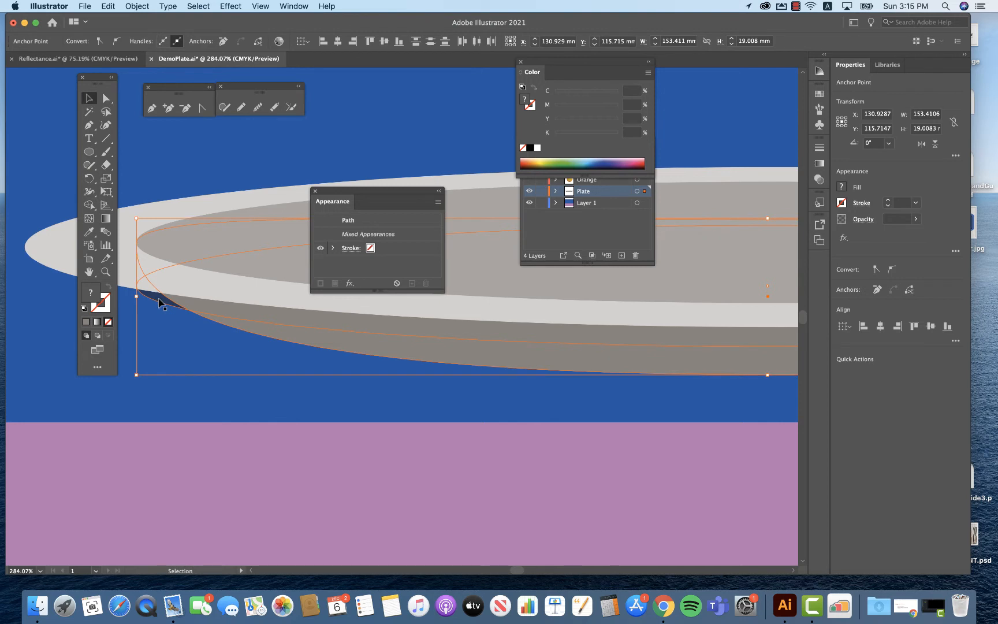
left_click(131, 6)
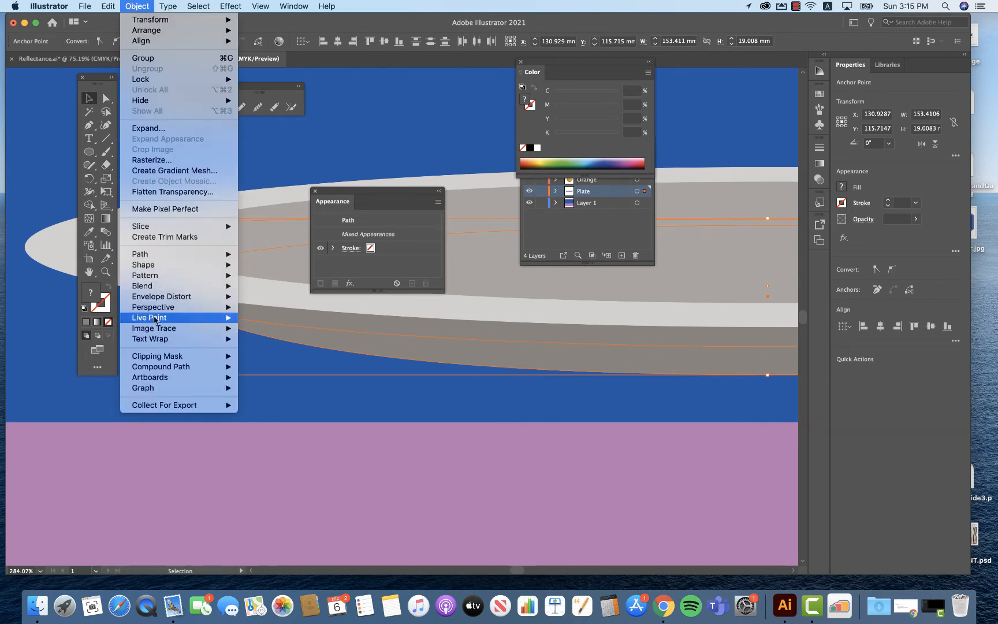
mouse_move(163, 357)
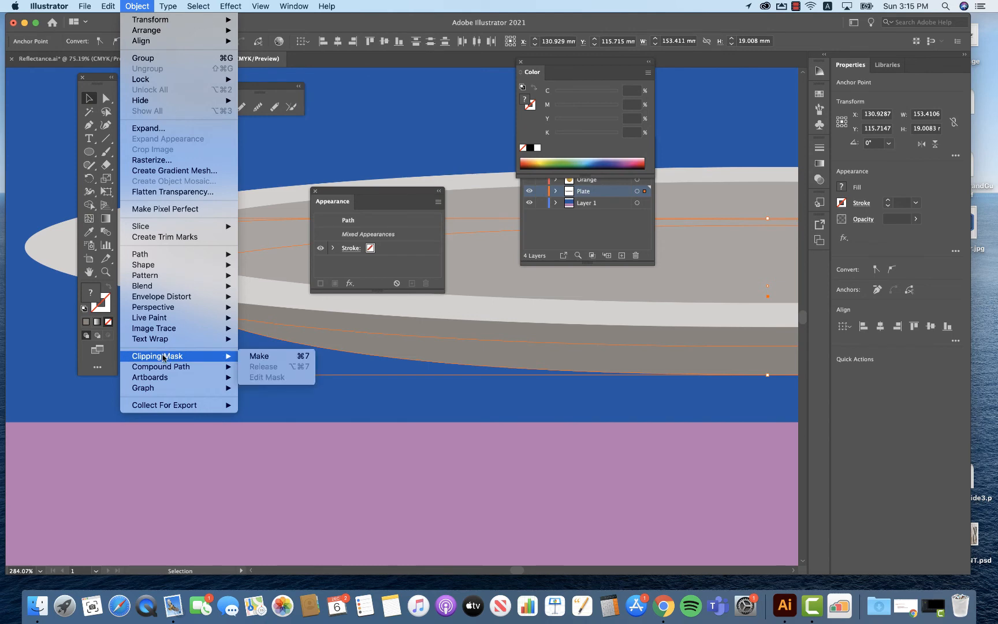
left_click(262, 358)
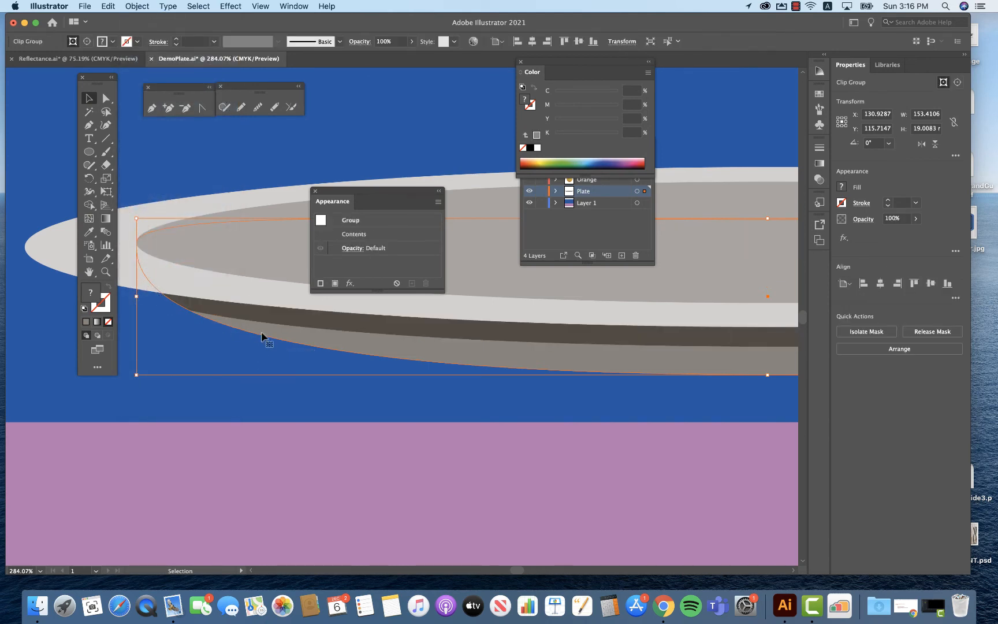
left_click(373, 451)
left_click(515, 335)
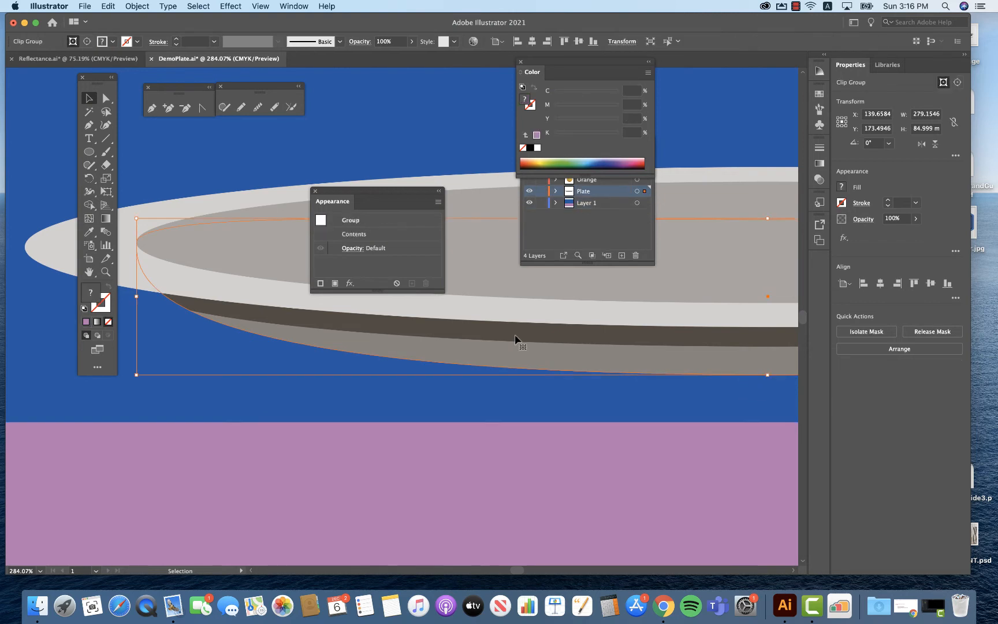
Select the shadow ellipse inside the clip group and expand the Plate layer to list its objects.
left_click(106, 98)
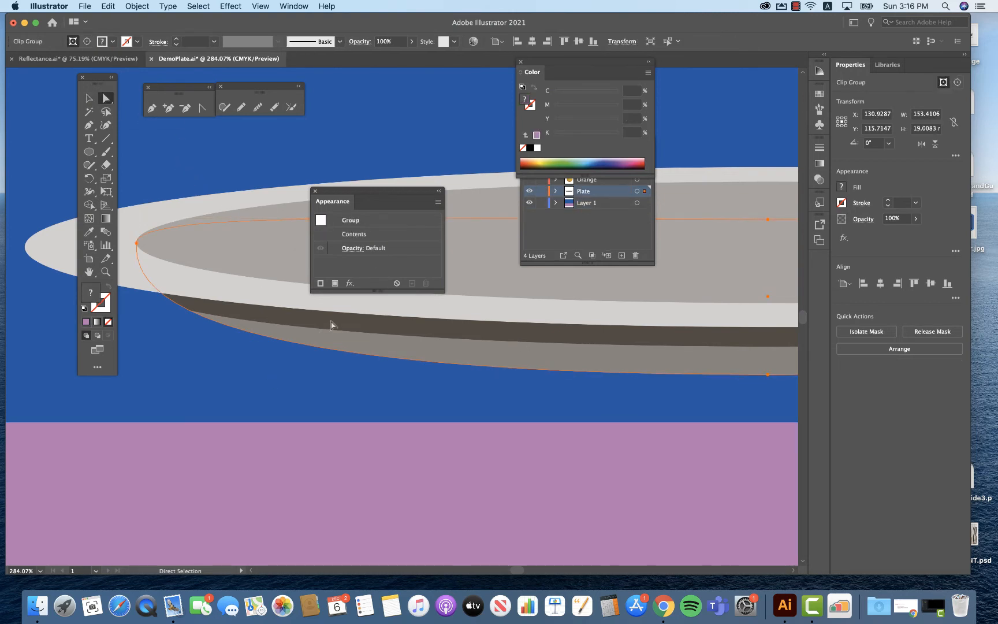
left_click(331, 325)
left_click(560, 214)
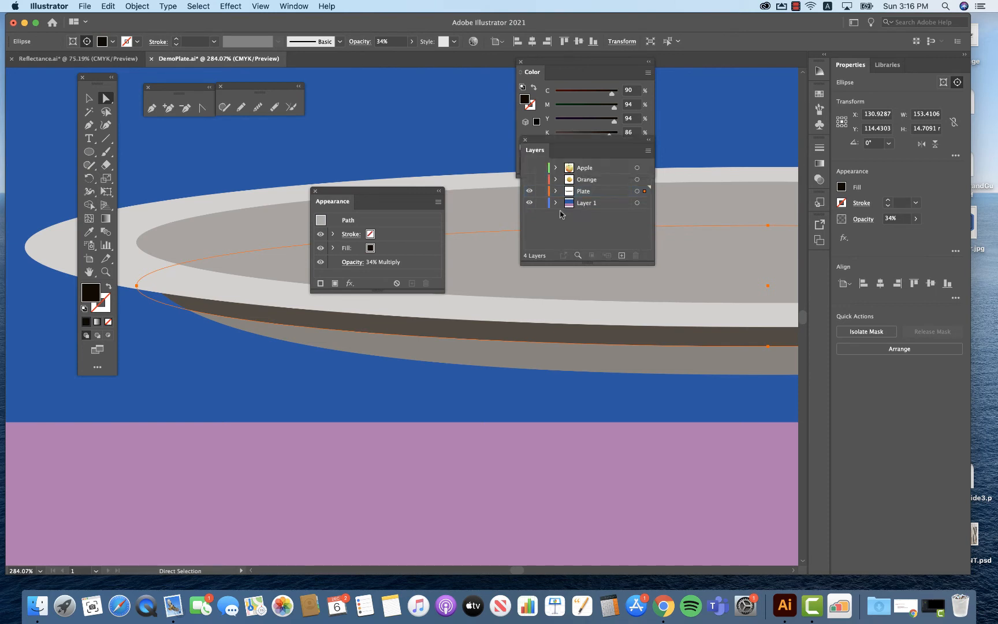
left_click(556, 191)
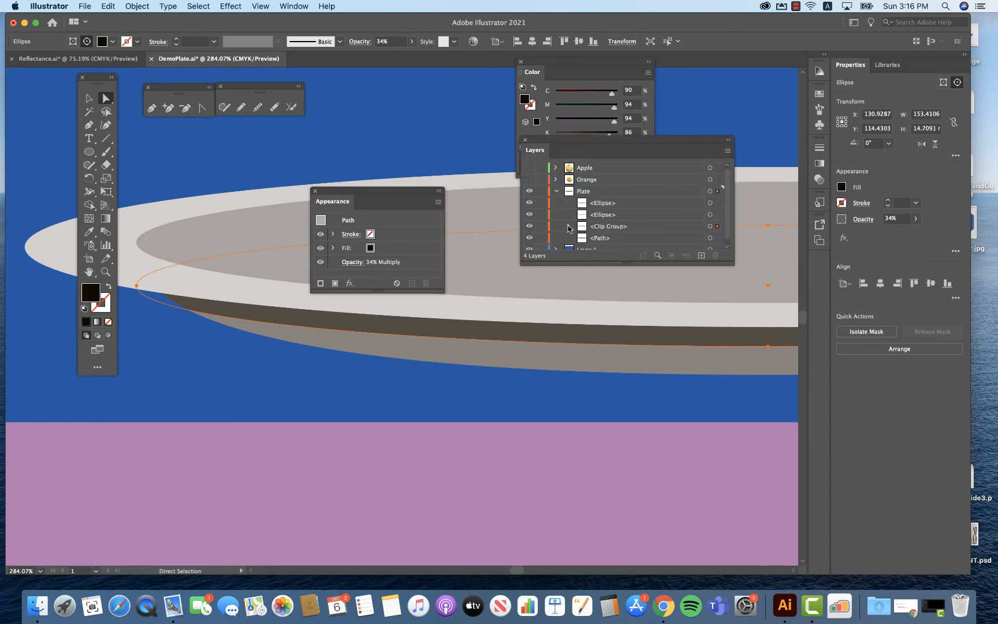
scroll(569, 228, "down", 1)
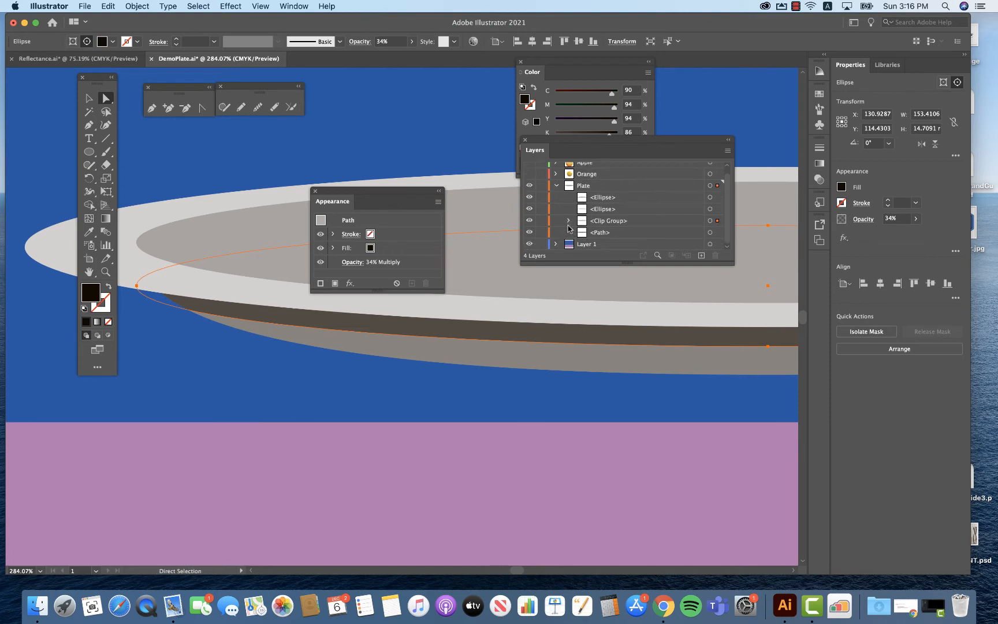
Set the layer list's row size to Large and make the list tall enough to show all Plate objects.
left_click(728, 150)
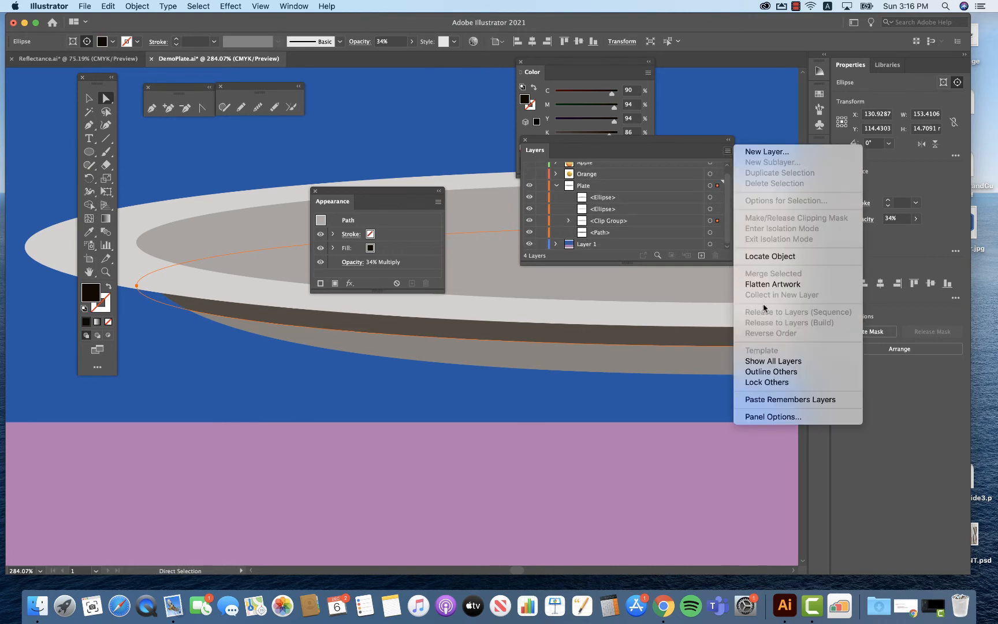
left_click(760, 417)
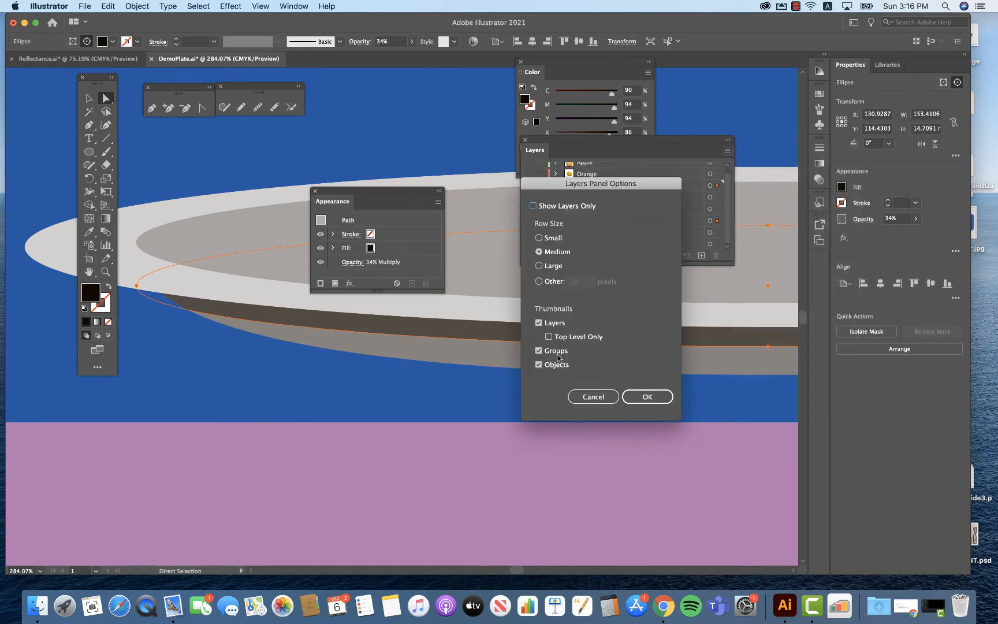
left_click(563, 266)
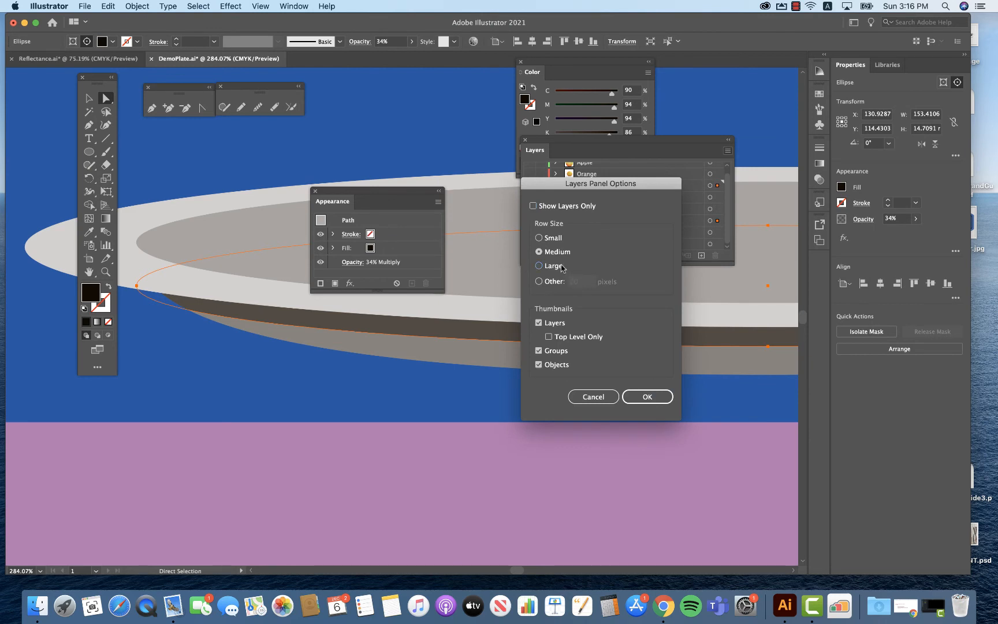
left_click(641, 398)
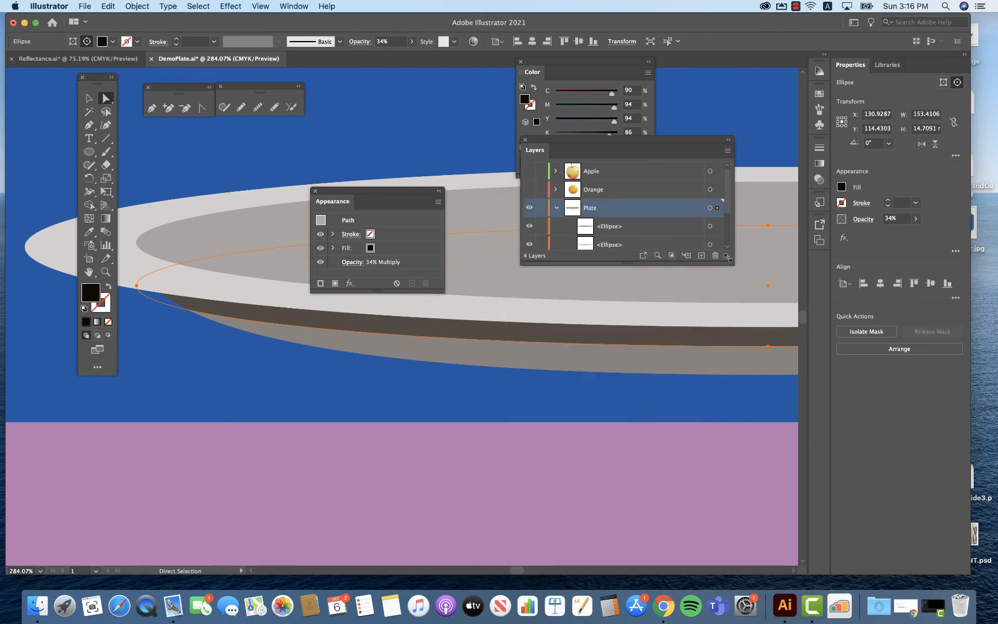
left_click_drag(727, 257, 728, 350)
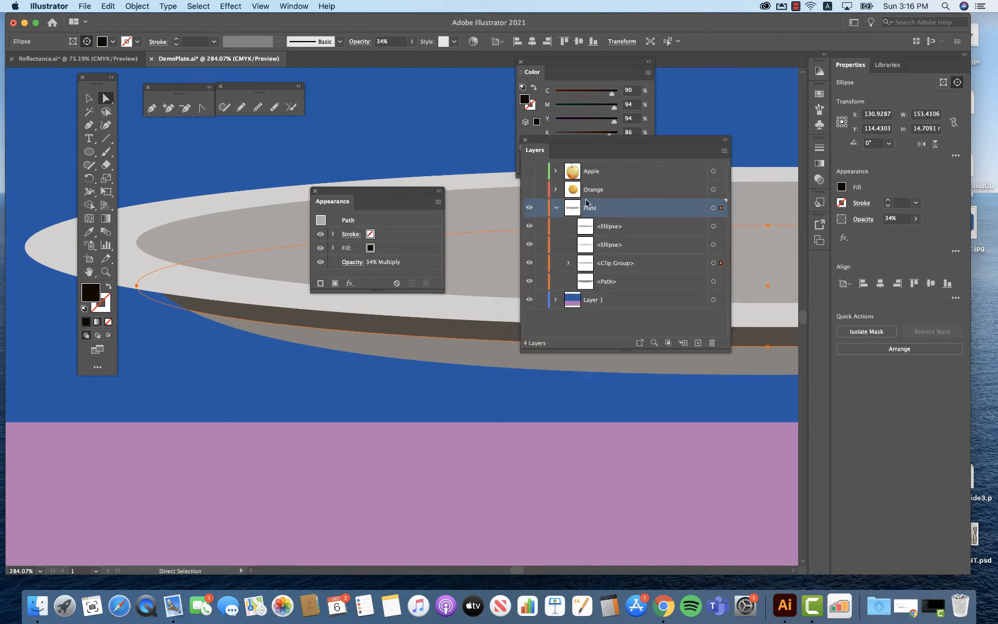
Expand the clip group in the Plate layer and target its clipping path to inspect the mask's outline.
left_click(569, 266)
scroll(598, 258, "down", 1)
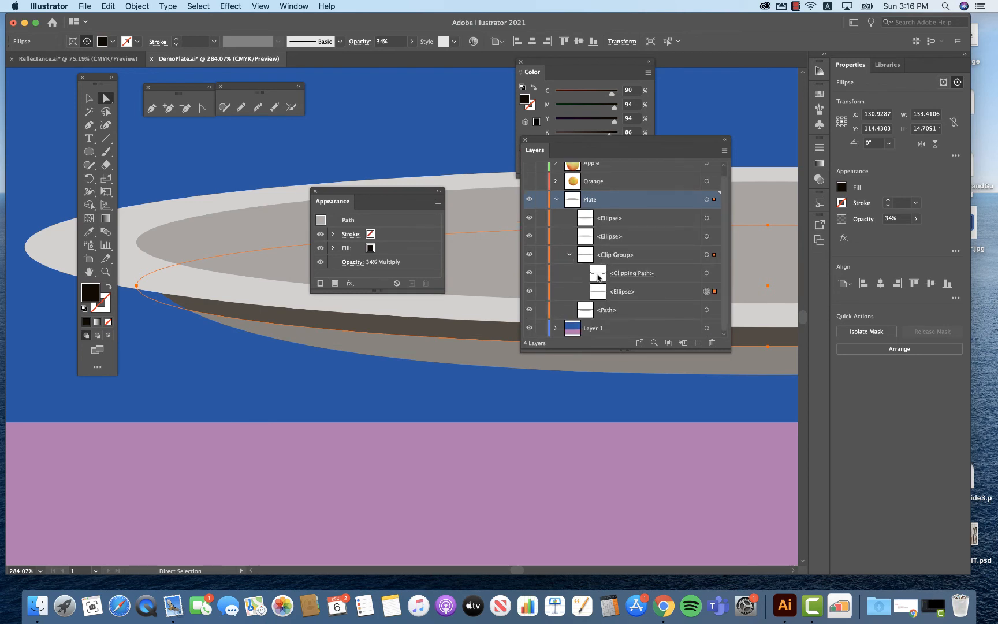
left_click(708, 273)
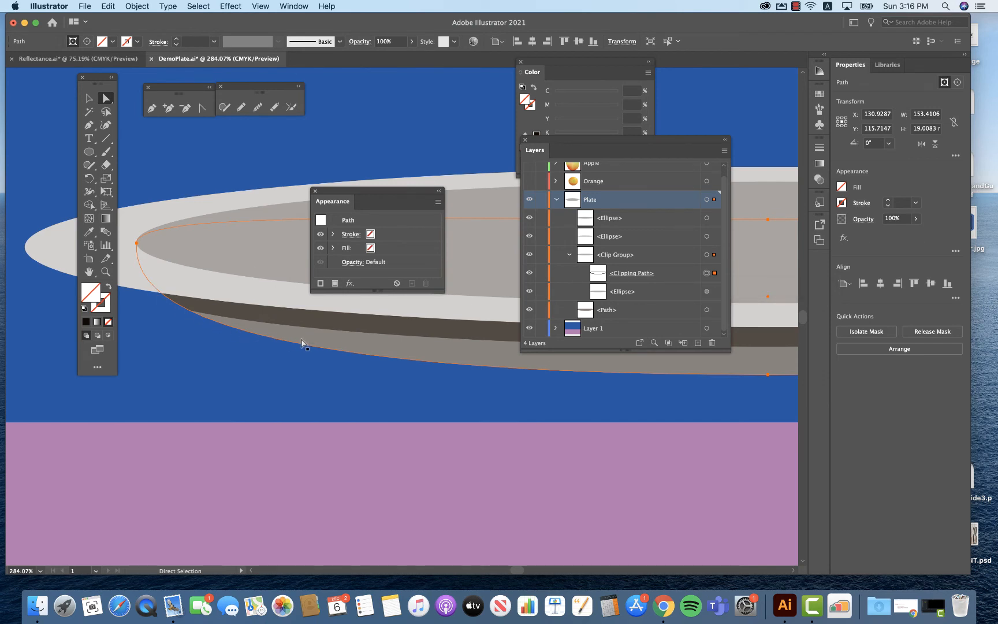
Apply a Gaussian Blur with a radius of about 3.3 pixels to the shadow ellipse inside the clip group, and deselect it.
left_click(706, 292)
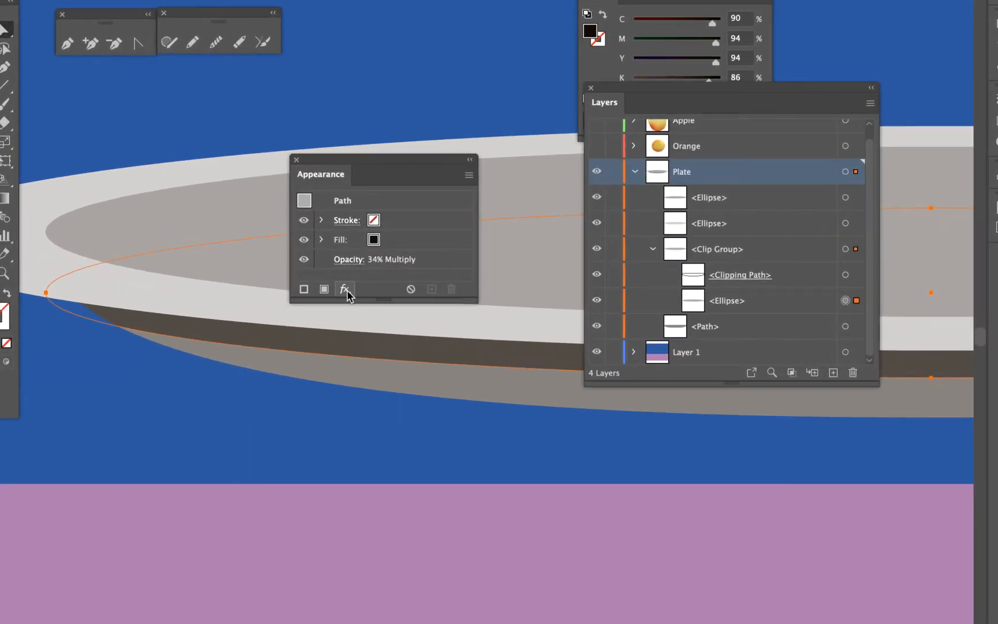
left_click(345, 289)
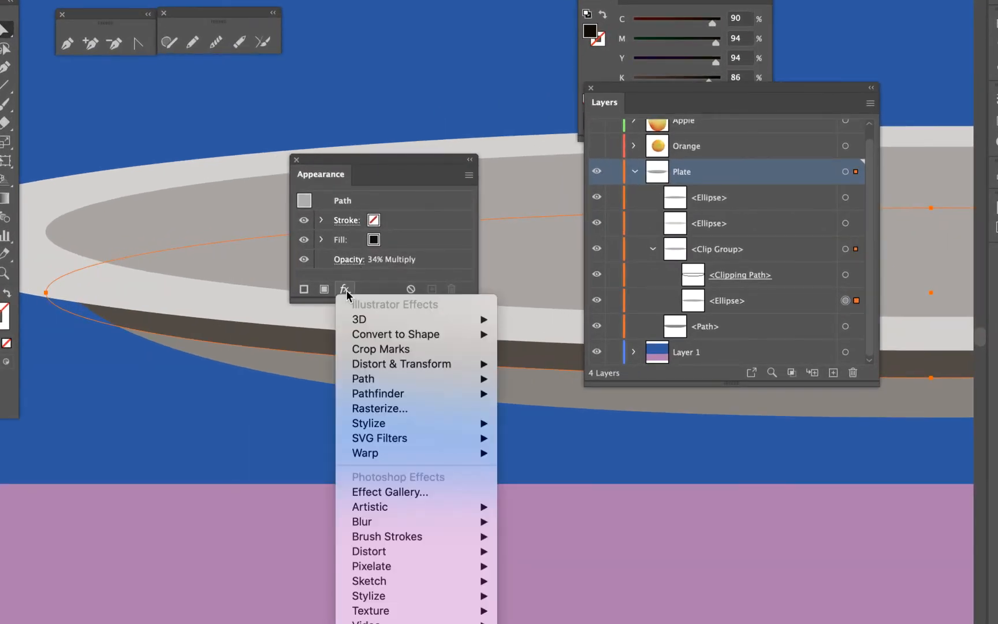
mouse_move(370, 523)
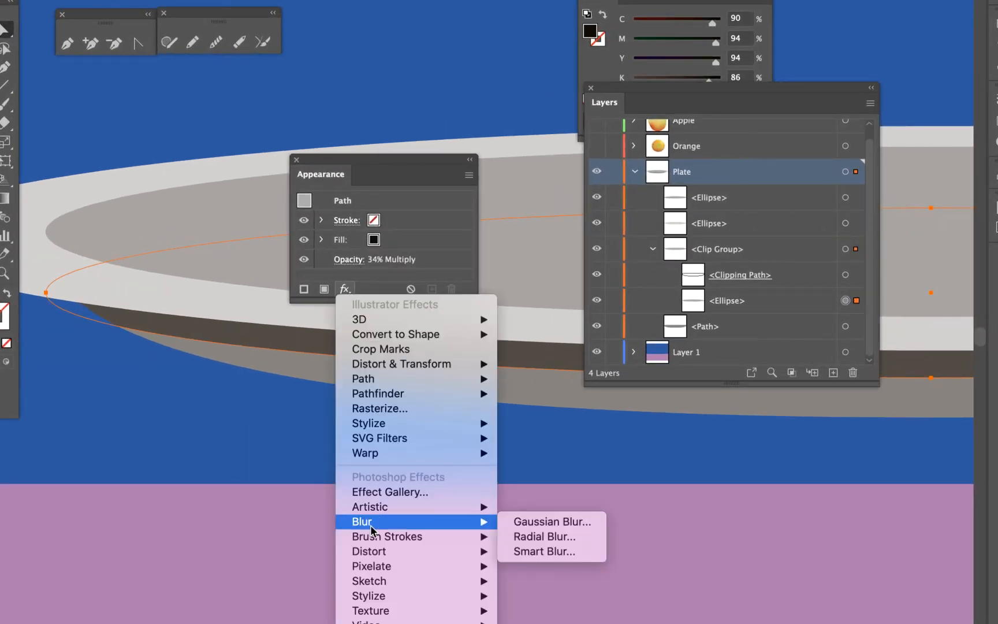
left_click(513, 521)
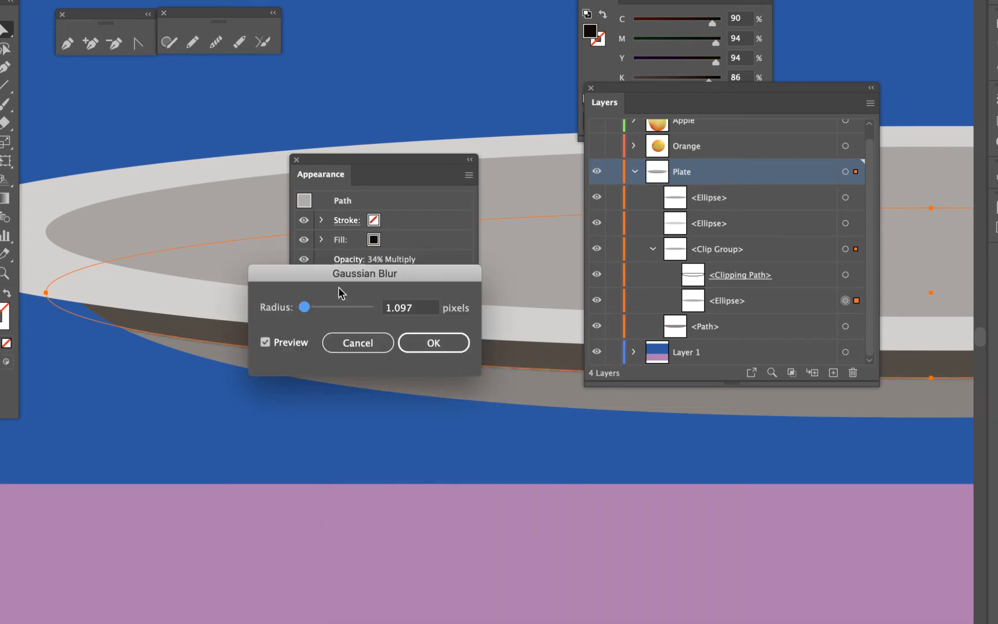
left_click_drag(340, 273, 531, 251)
left_click_drag(490, 278, 498, 279)
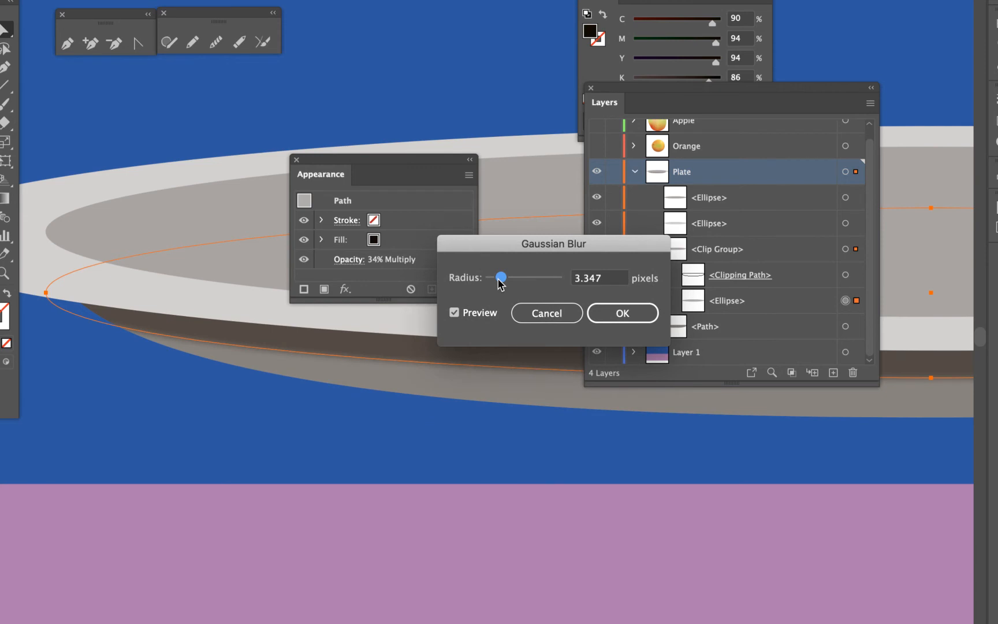
left_click(596, 307)
left_click(340, 426)
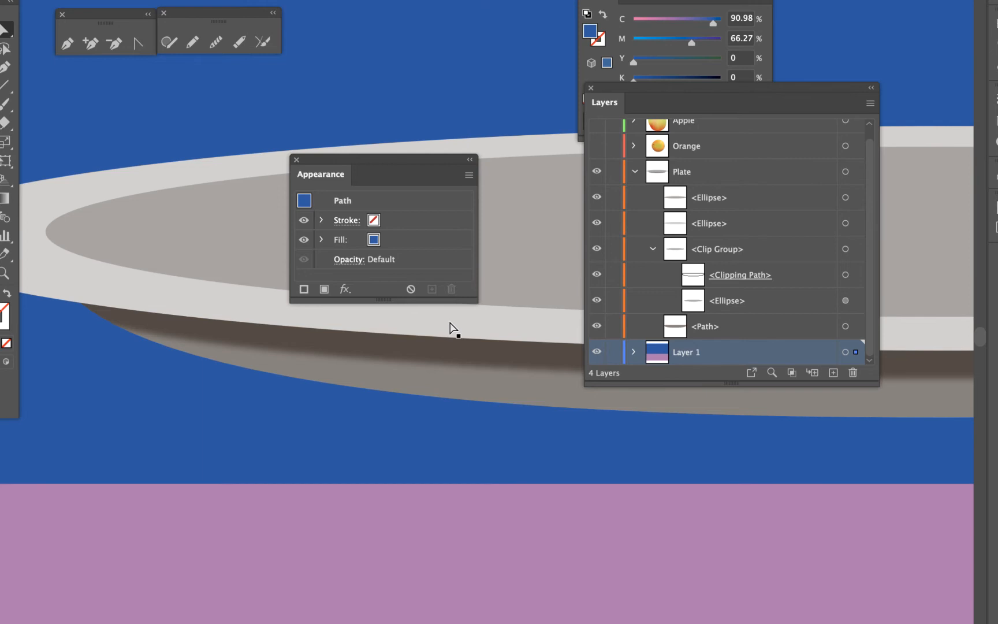
Duplicate the plate's light outer rim ellipse onto the blue background above the plate.
left_click(217, 304)
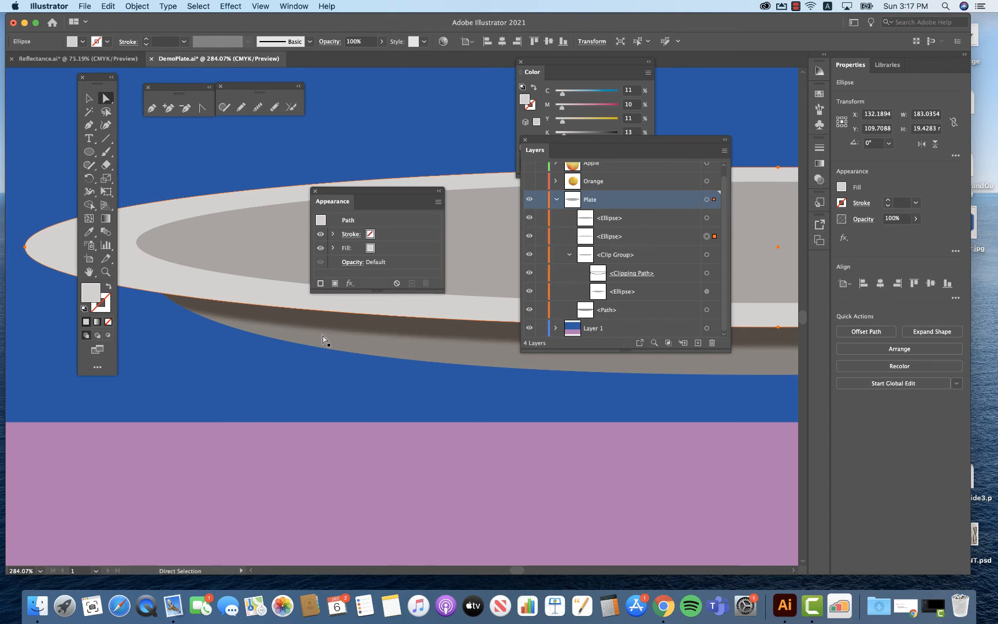
key("super+0")
left_click_drag(364, 191, 439, 73)
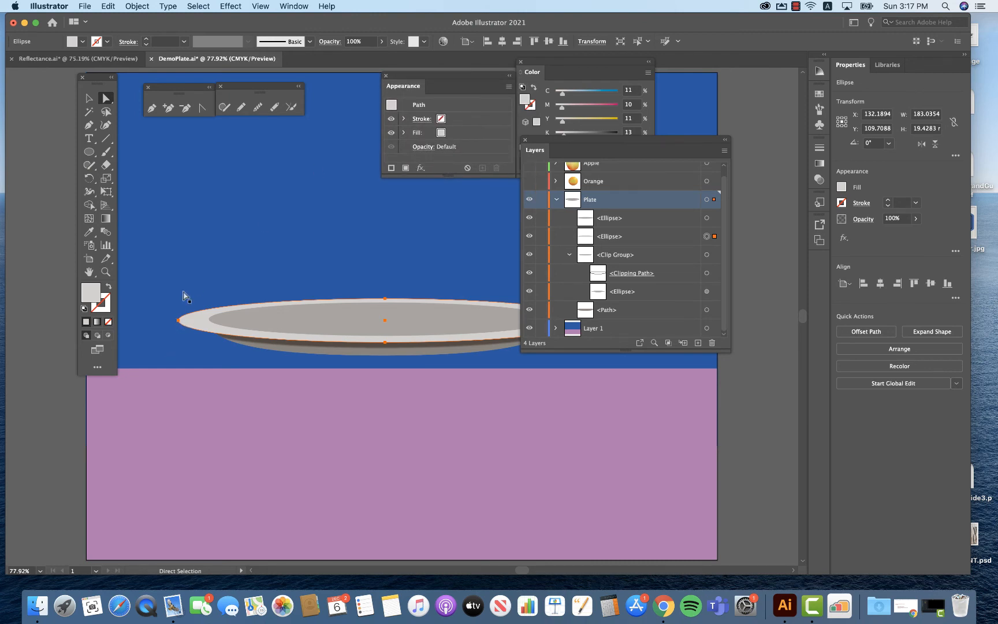
left_click(89, 98)
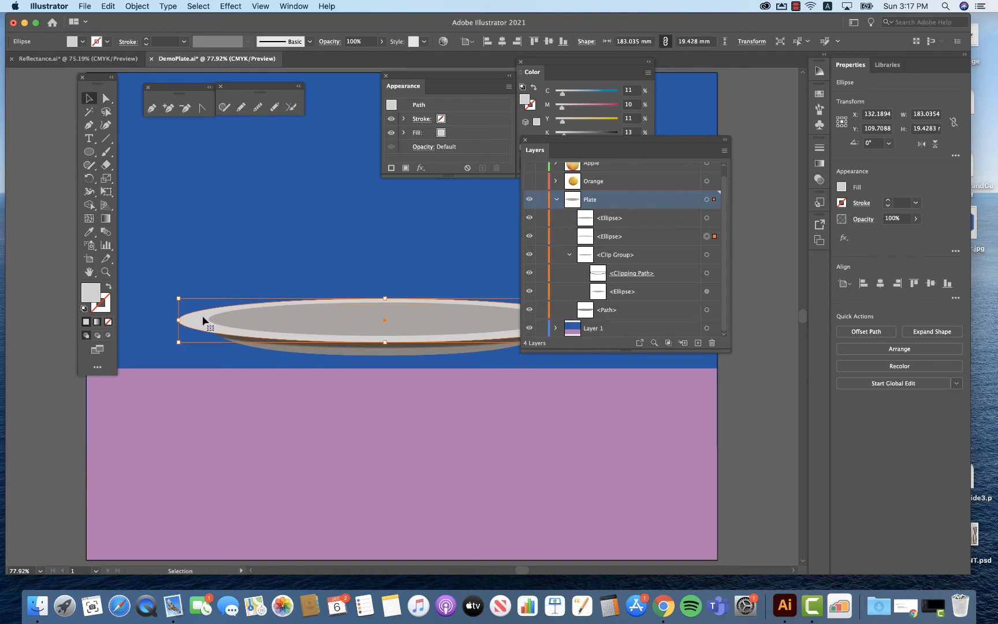
left_click_drag(199, 325, 192, 210)
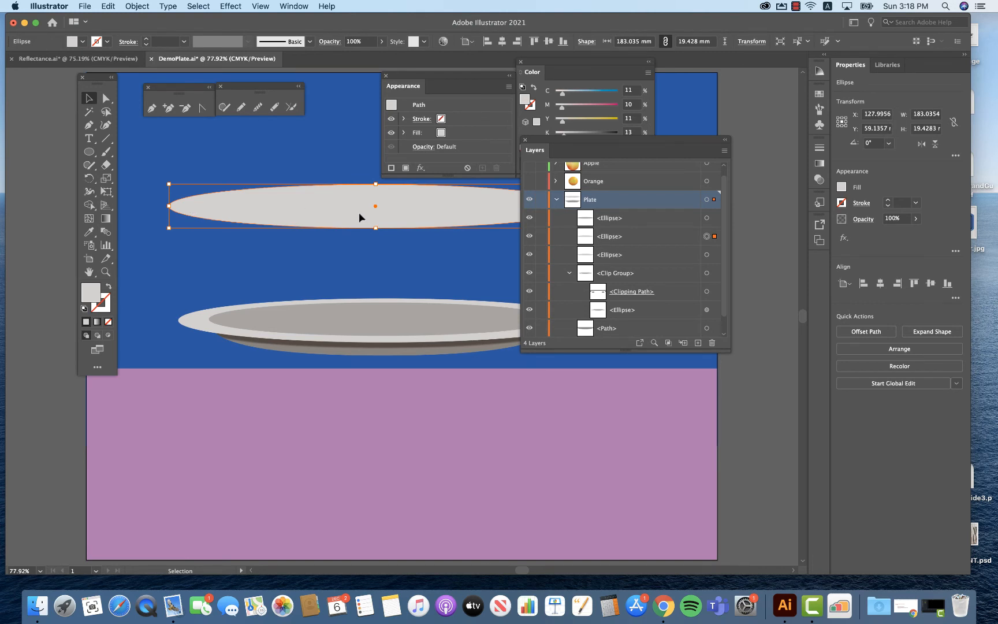
Duplicate the copied ellipse straight upward and nudge the new copy to sit about 1.5 mm above the first.
left_click_drag(359, 212, 361, 210)
key("shift")
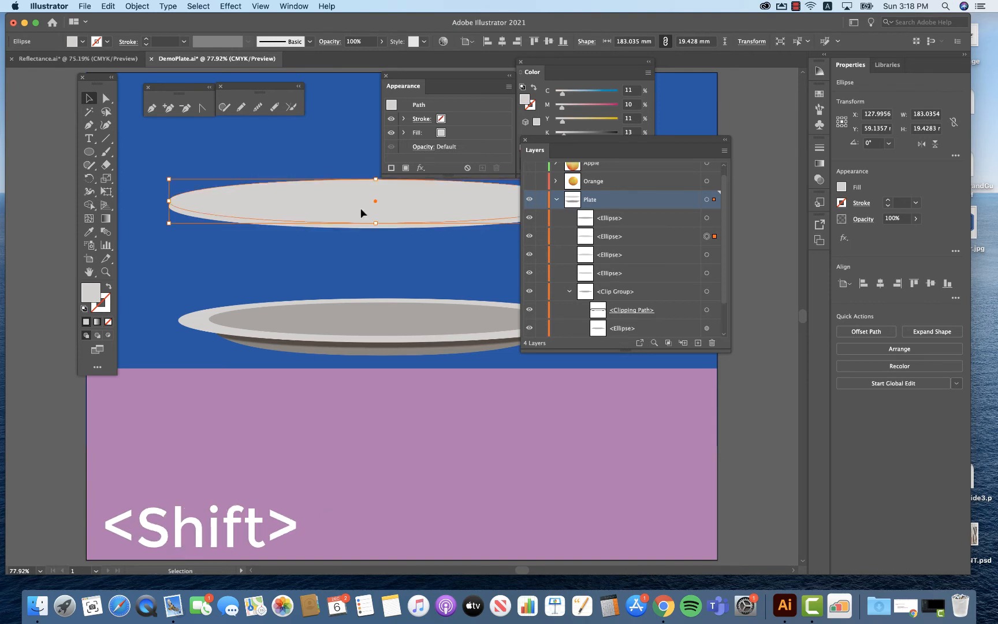
key("Down")
key("Down")
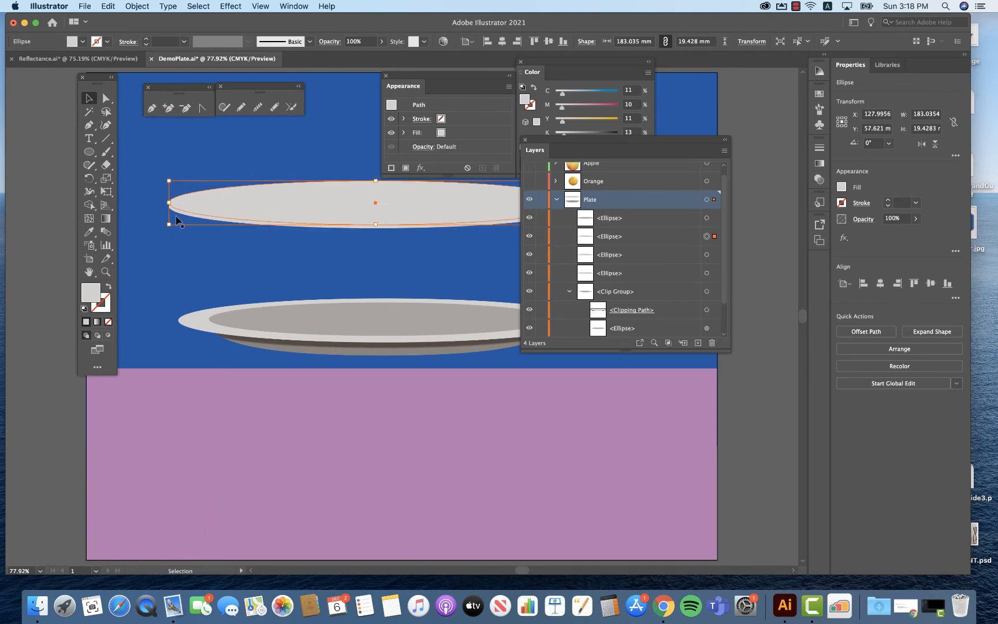
Deselect the ellipse, lock Layer 1 and rename it Background.
left_click(183, 259)
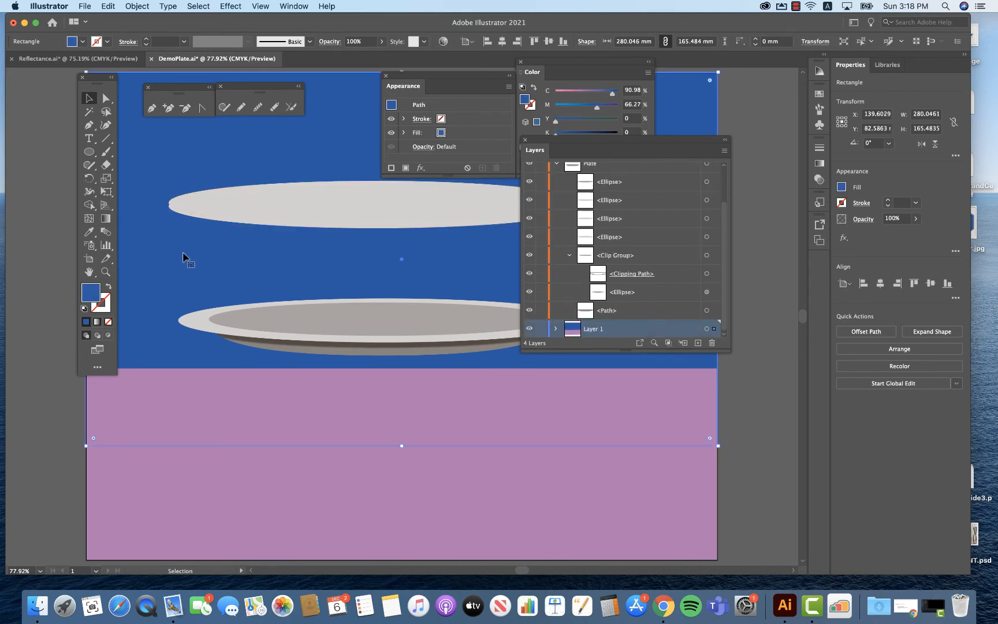
left_click(218, 203)
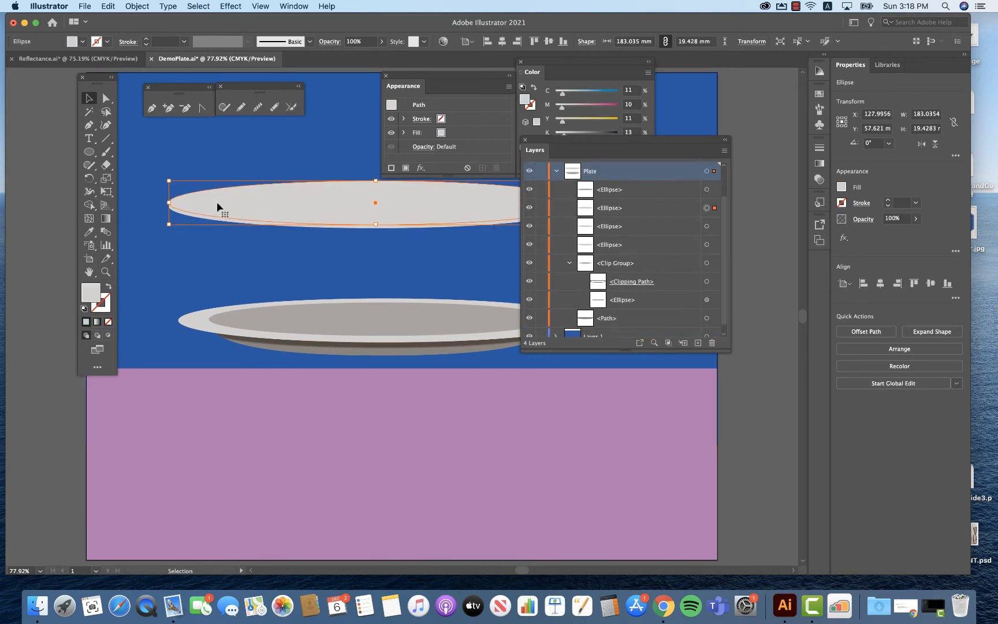
left_click(153, 194)
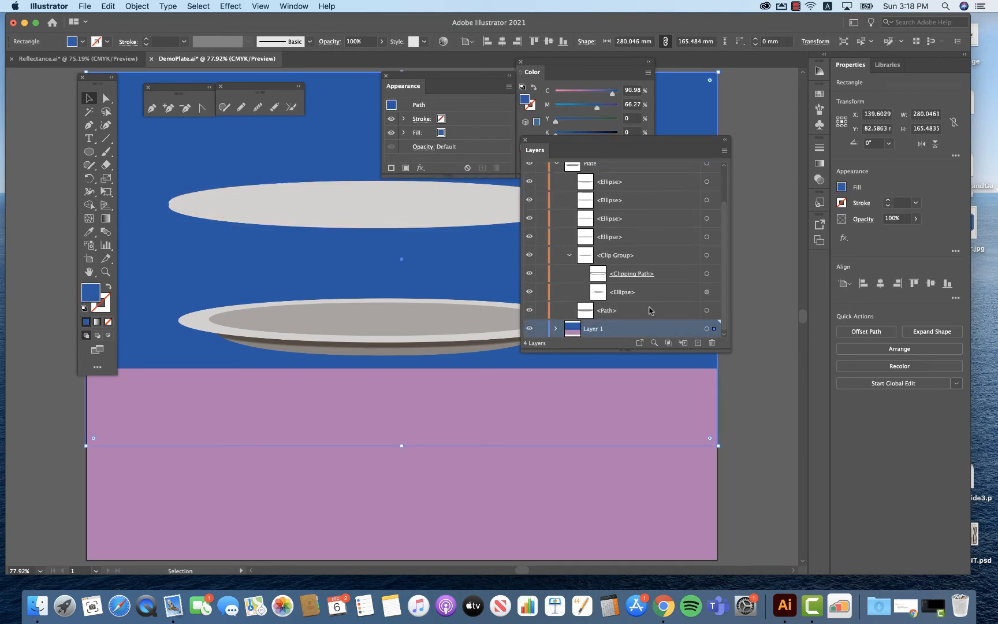
left_click(542, 329)
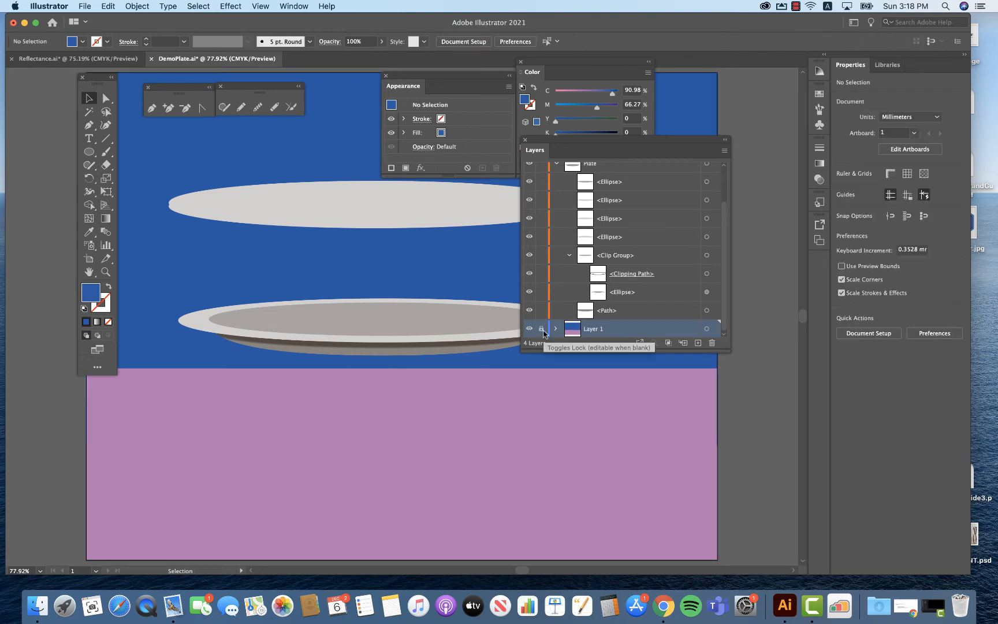
double_click(599, 329)
type("Background")
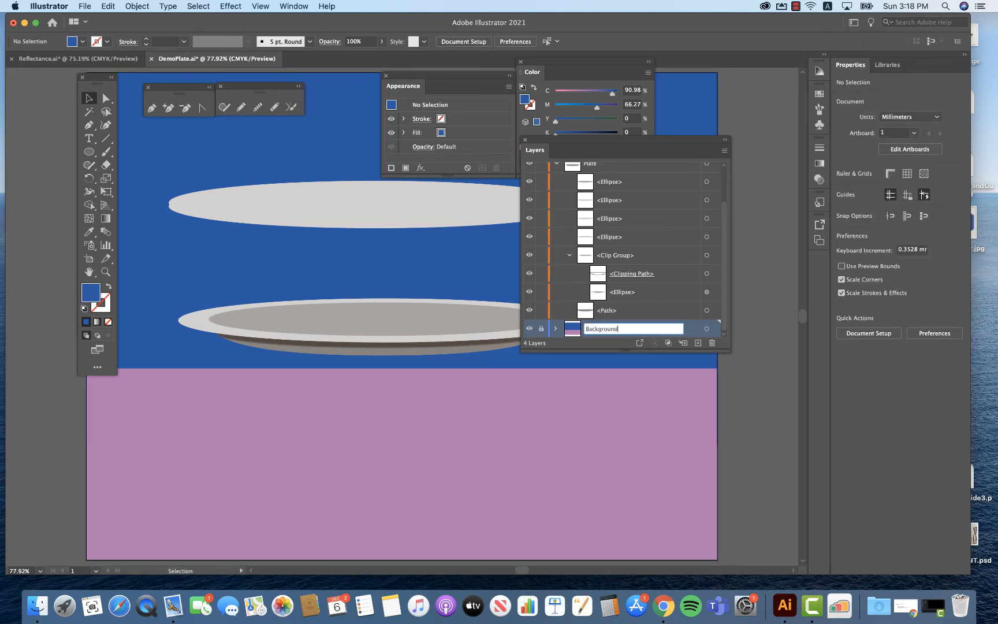
key("Return")
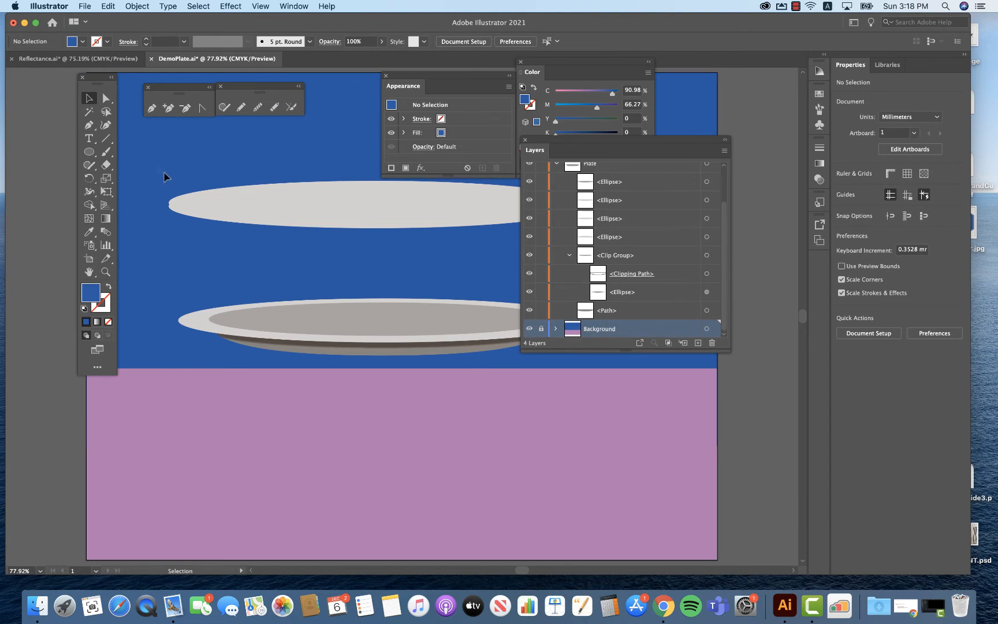
Fill the upper ellipse copy with the plate centre's darker grey using the Eyedropper, and deselect it.
left_click_drag(165, 174, 243, 249)
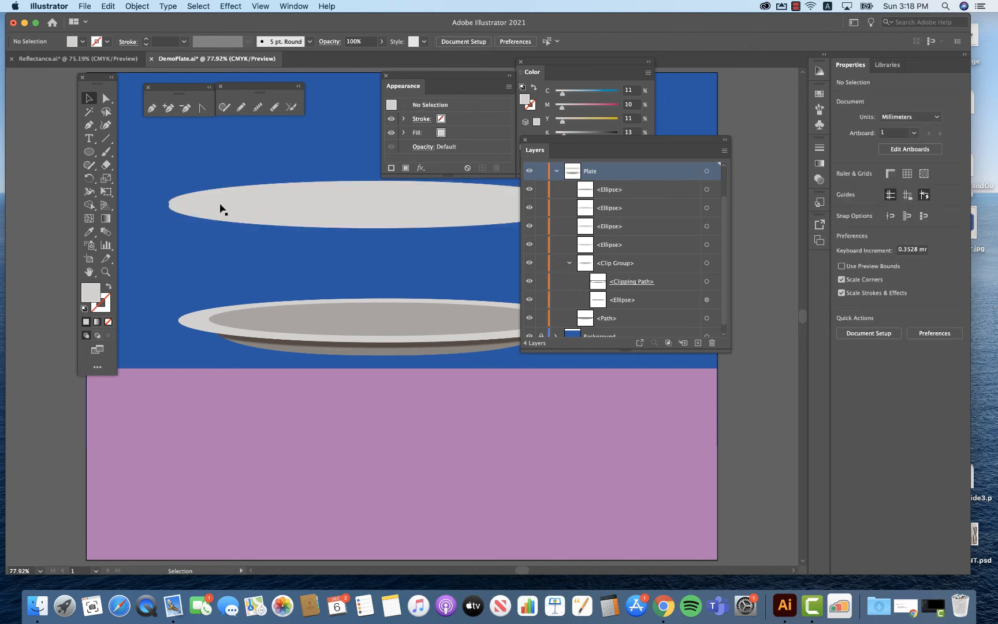
key("i")
left_click(333, 319)
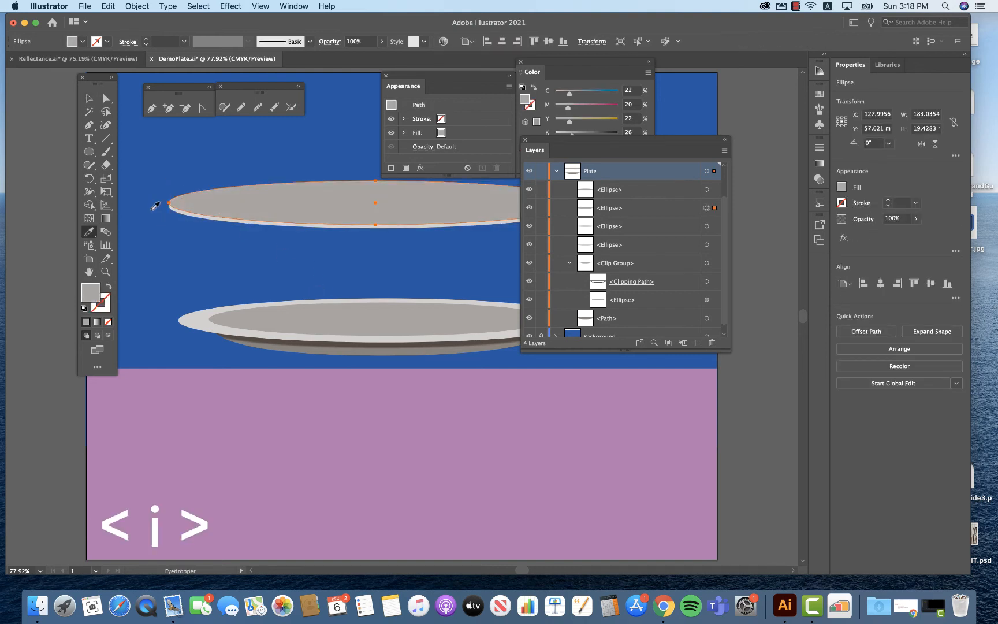
left_click(89, 98)
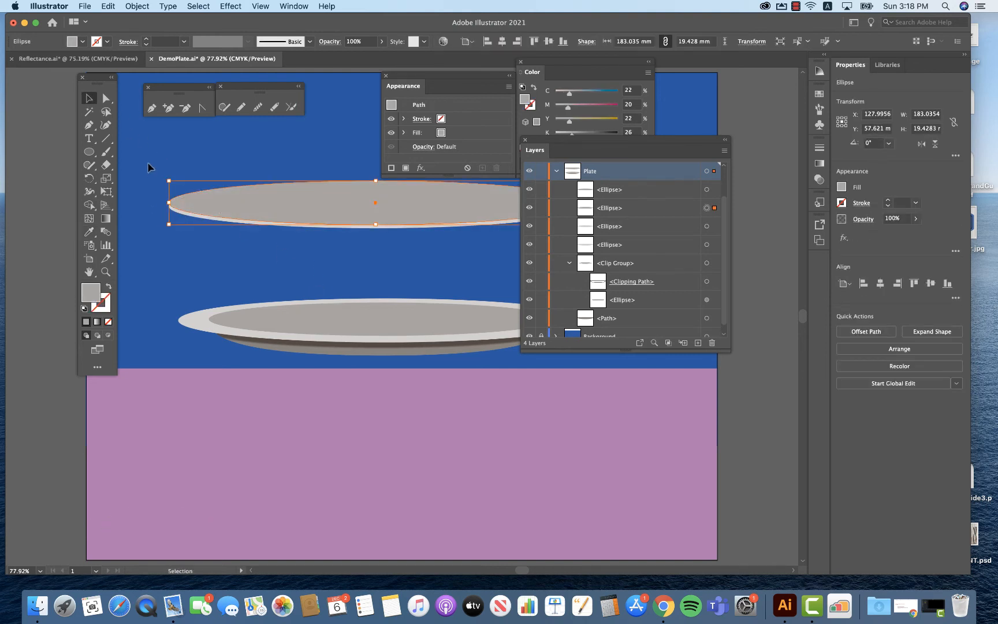
left_click(211, 234)
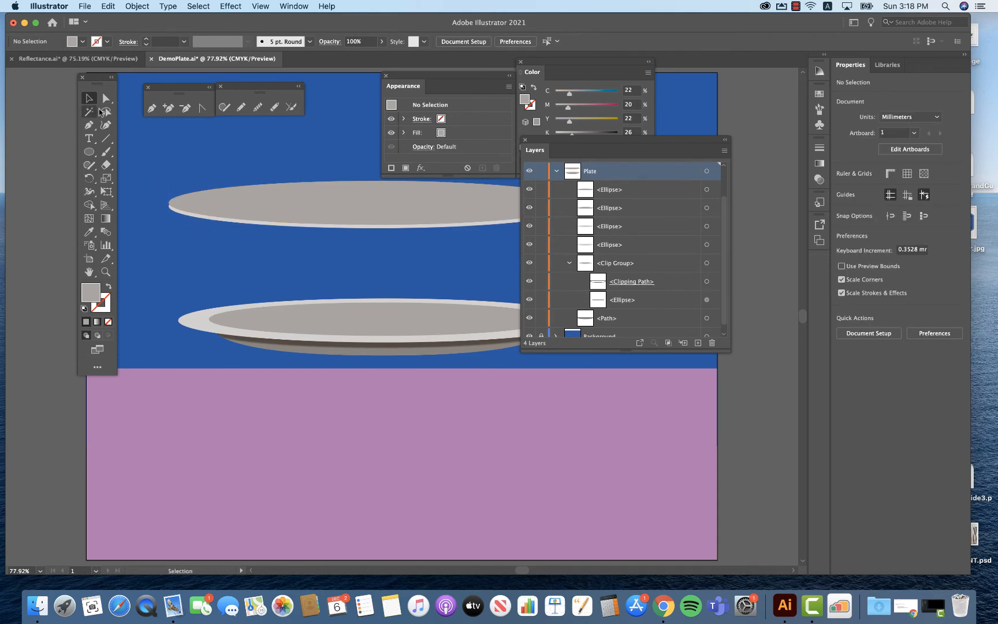
Select both ellipse copies and remove the darker overlapping ellipse with Shape Builder, leaving a thin crescent of the lighter one.
left_click_drag(164, 165, 225, 236)
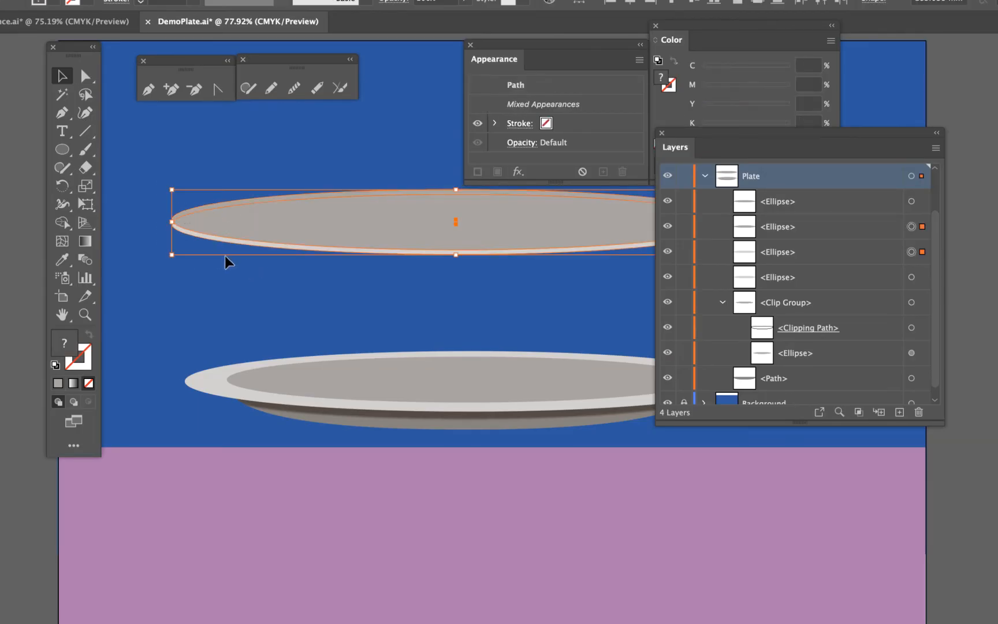
left_click(63, 224)
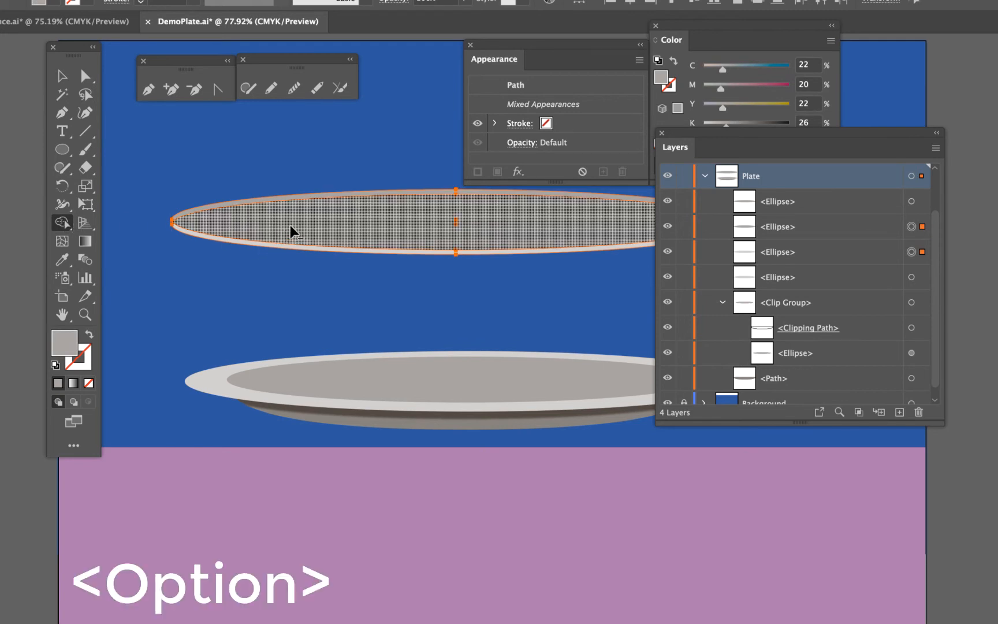
left_click(283, 205, "alt")
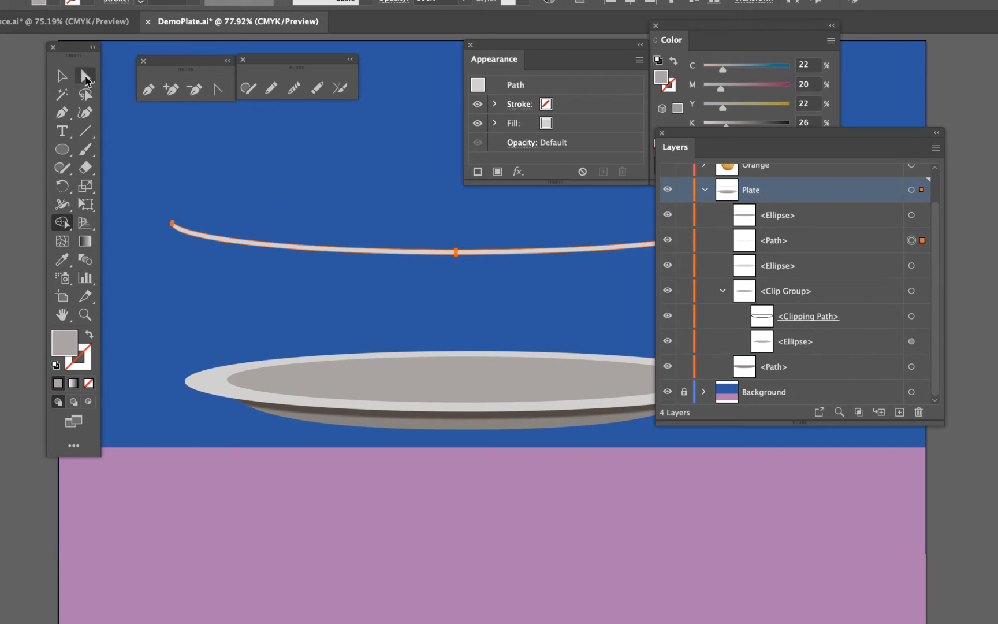
Deselect the crescent and examine its pointed left tip up close against the plate rim below.
left_click(86, 76)
left_click(236, 211)
left_click_drag(167, 215, 424, 320)
right_click(200, 232)
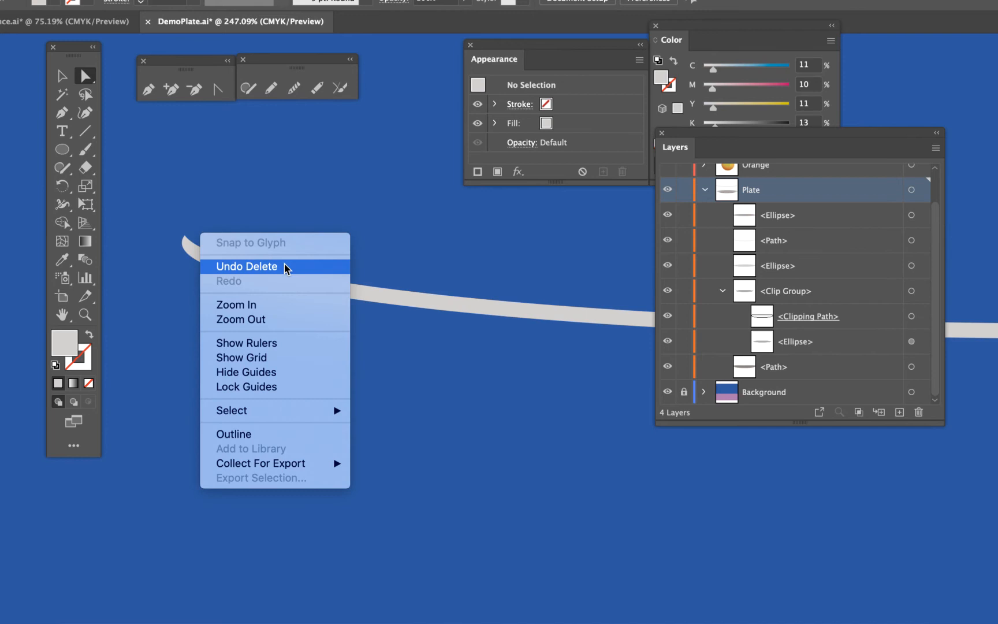
left_click(180, 217)
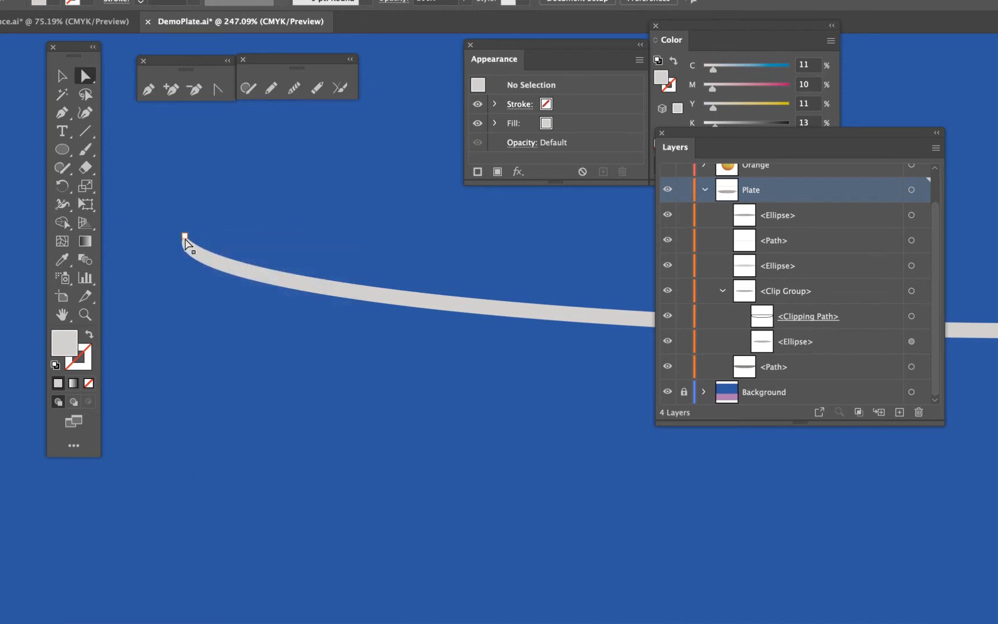
scroll(196, 312, "down", 5)
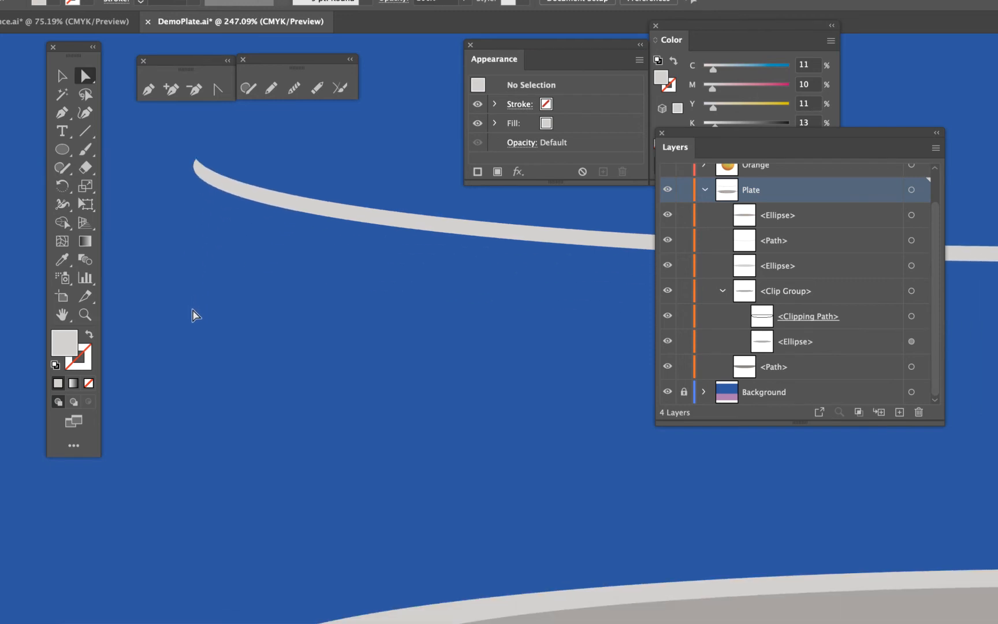
scroll(196, 315, "down", 3)
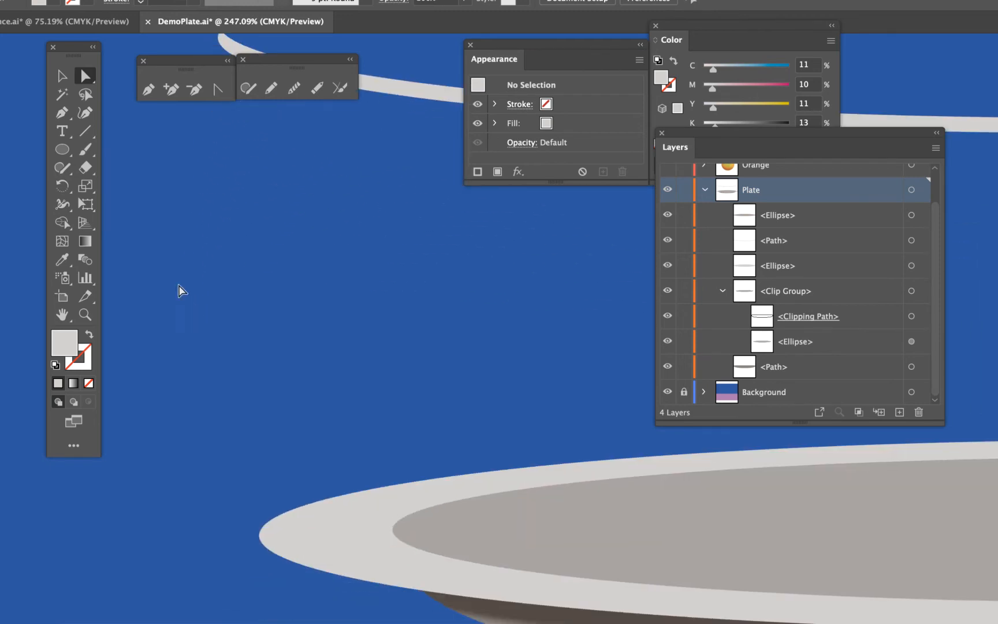
Lighten the crescent's fill to C 6, M 4.62, Y 5.08, K 6 and try it along the plate's lower rim, examining its left tip.
left_click(62, 76)
left_click(441, 572)
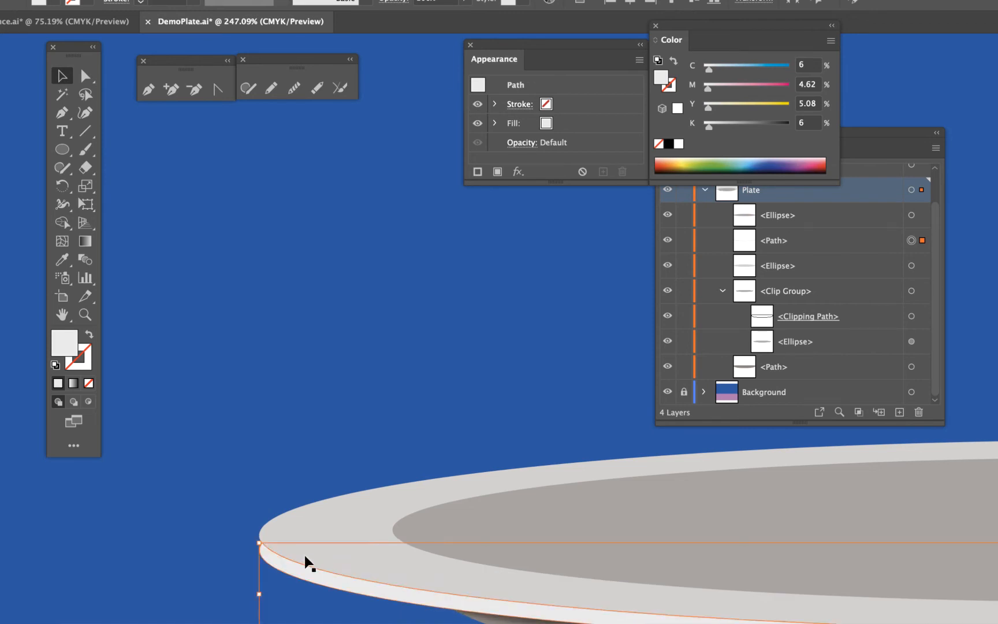
left_click(246, 517)
left_click_drag(250, 536, 463, 579)
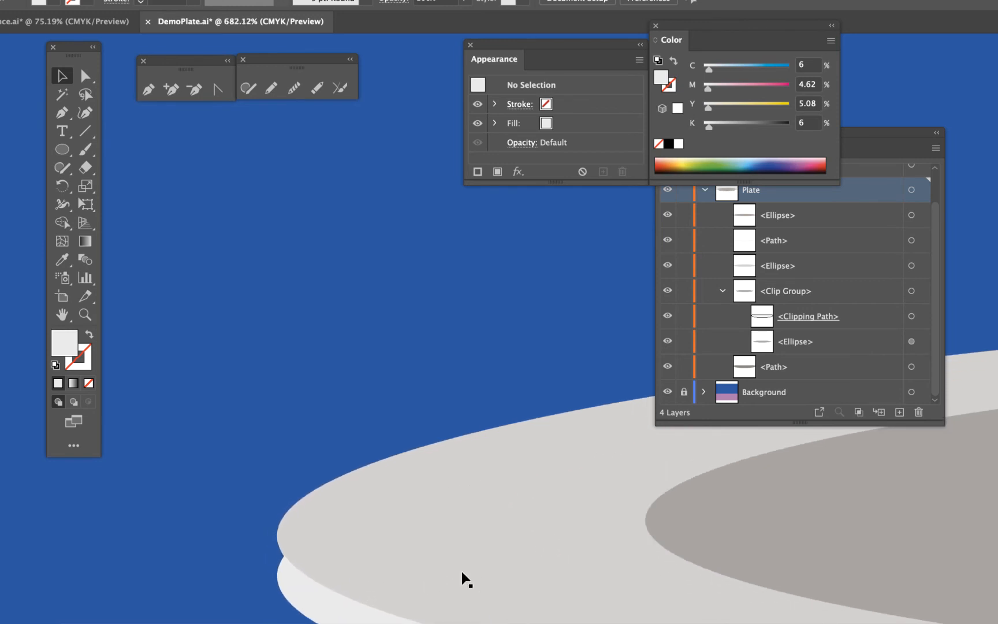
left_click(280, 563)
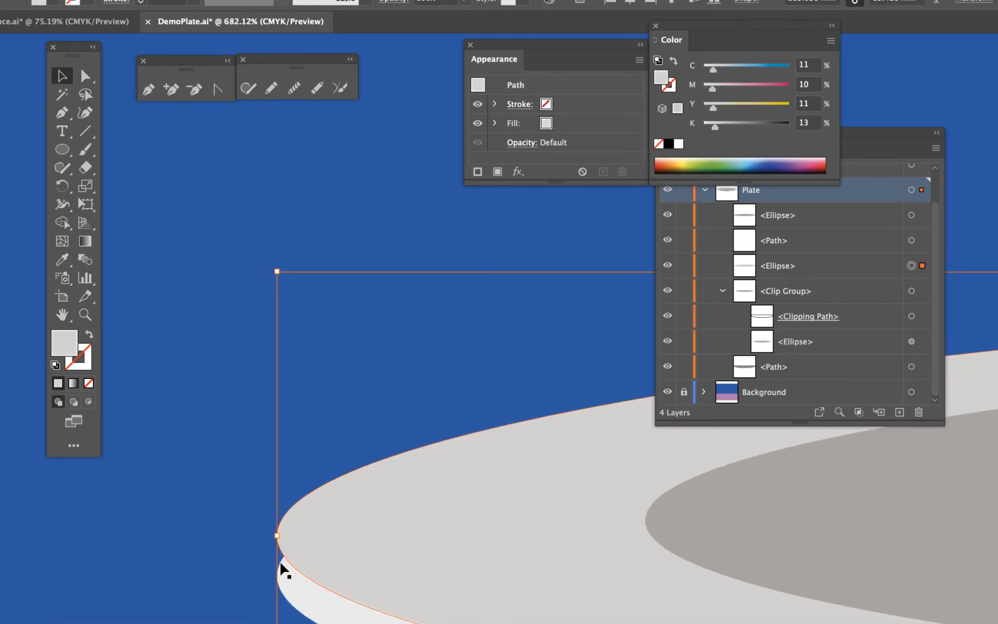
left_click(281, 568)
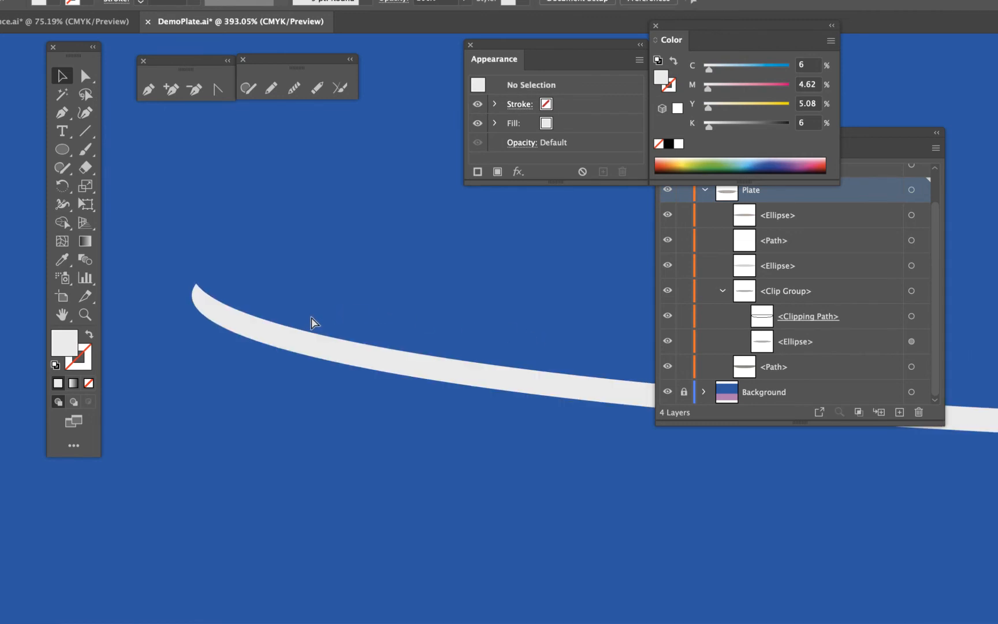
In outline view, draw matching rectangles about 1.05 by 1.77 mm over both tips of the crescent.
key("ctrl+y")
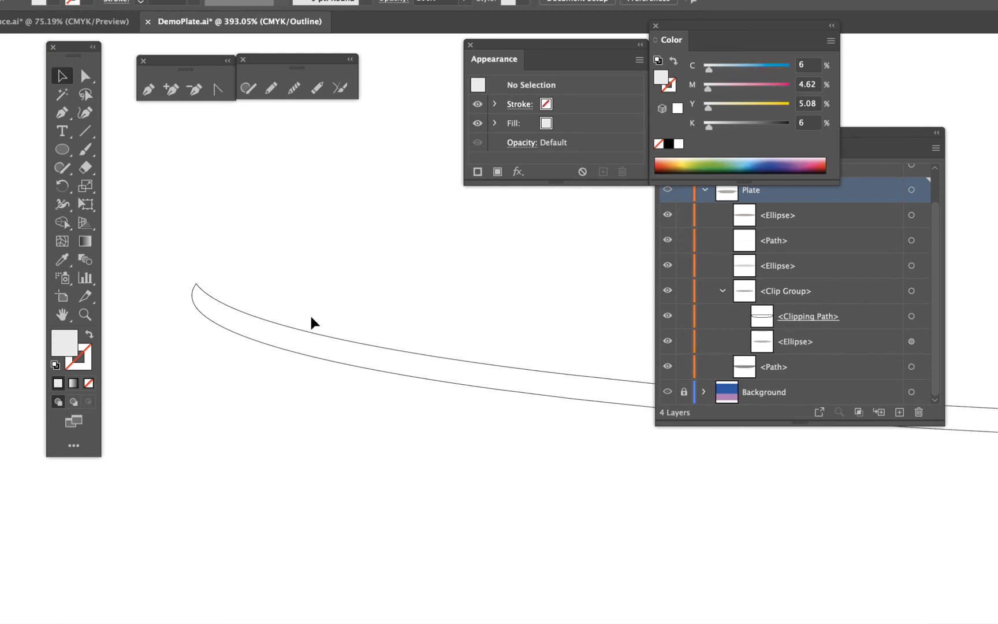
left_click(191, 285)
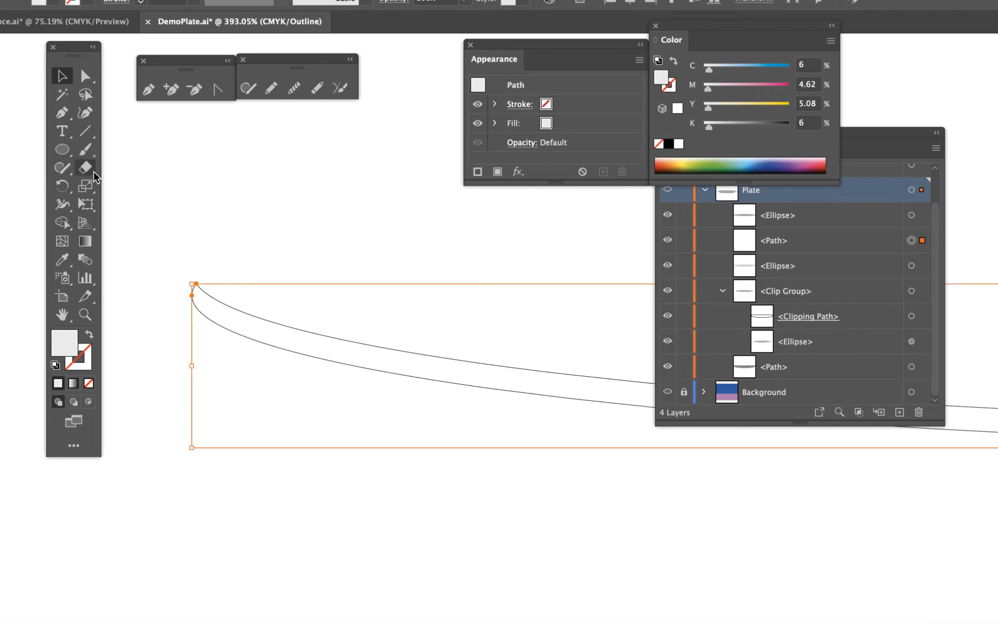
left_click(62, 149)
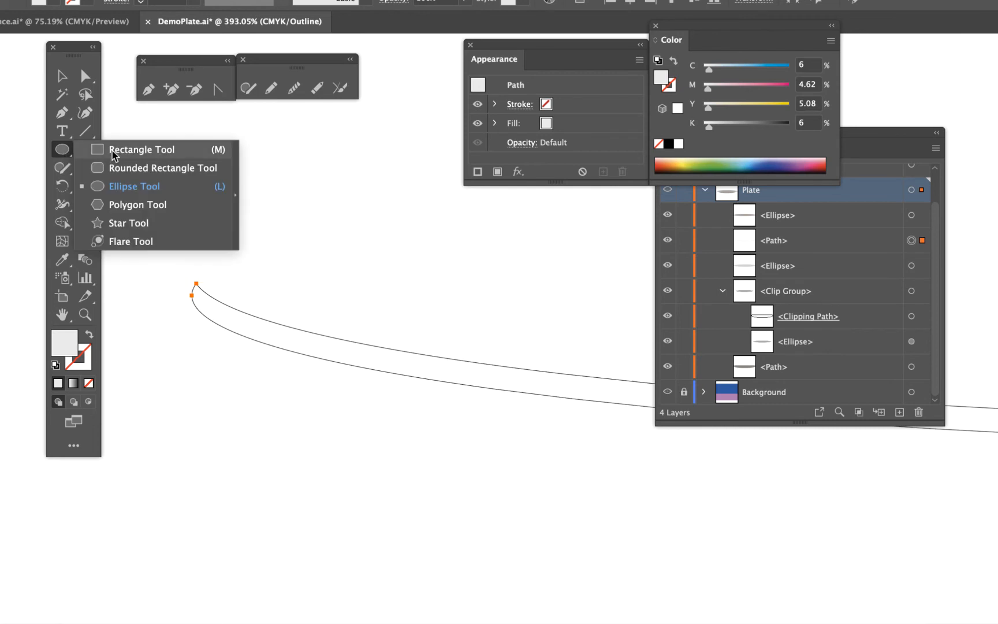
left_click(100, 154)
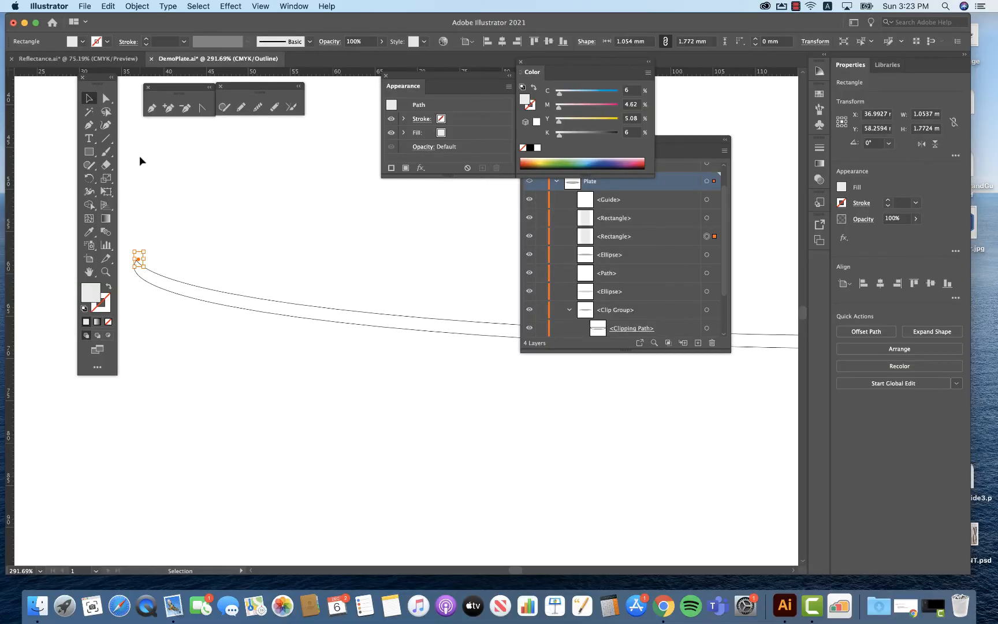
Select the crescent with both tip rectangles and merge the left rectangle into the crescent with Shape Builder.
key("super+0")
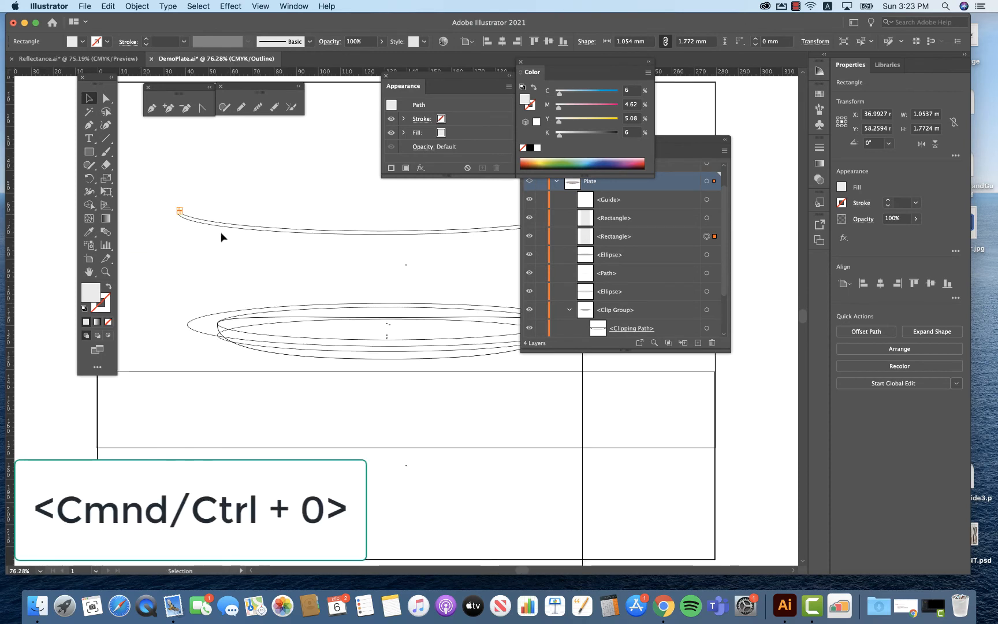
left_click_drag(136, 204, 555, 247)
key("super+space")
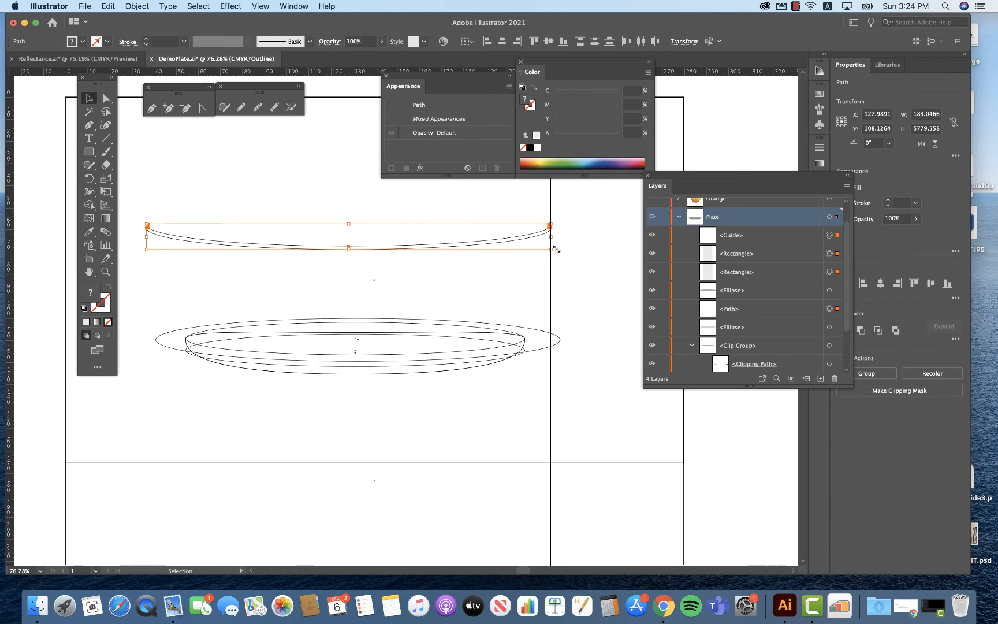
left_click_drag(140, 214, 446, 370)
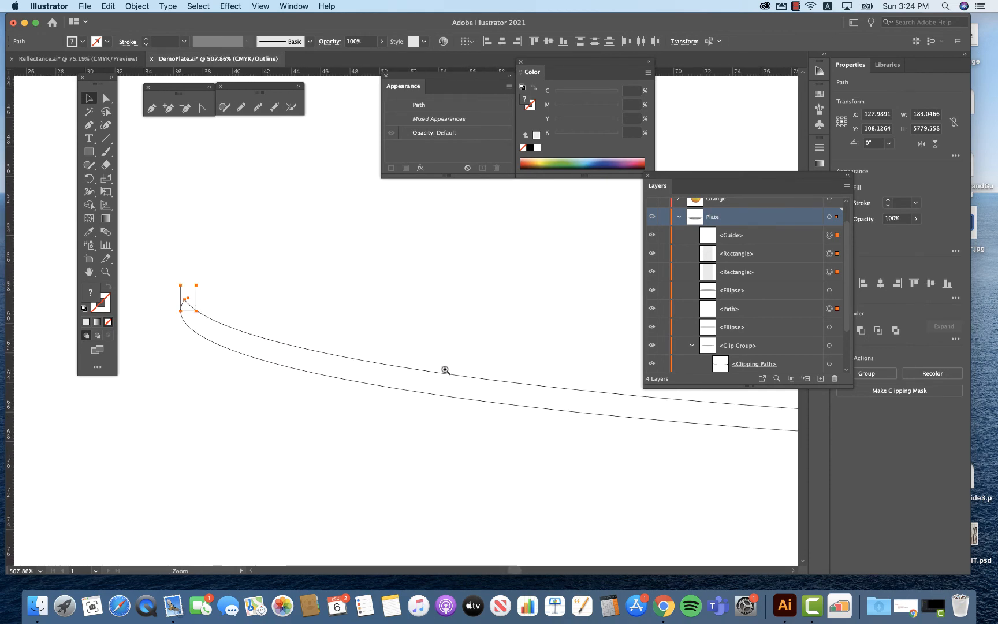
left_click(89, 205)
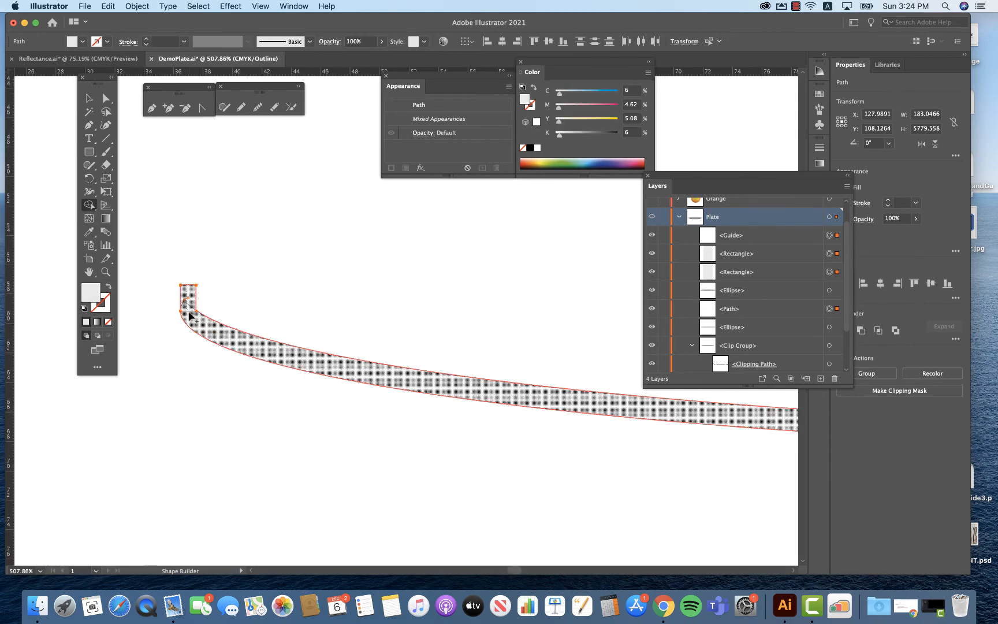
left_click(192, 317)
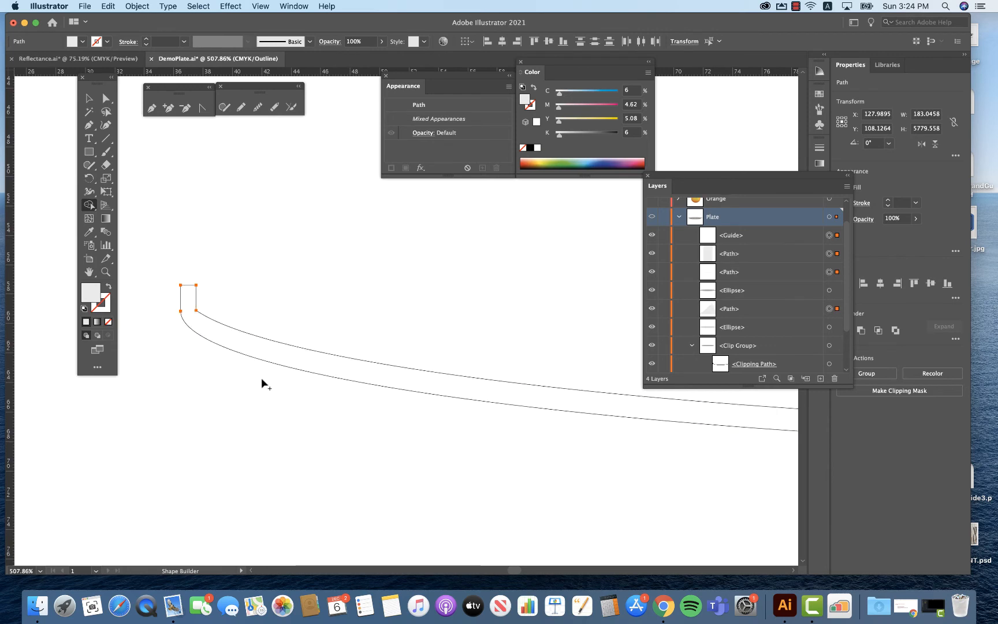
Merge the rectangle over the right tip into the crescent with Shape Builder to form one continuous rim edge.
scroll(484, 432, "right", 20)
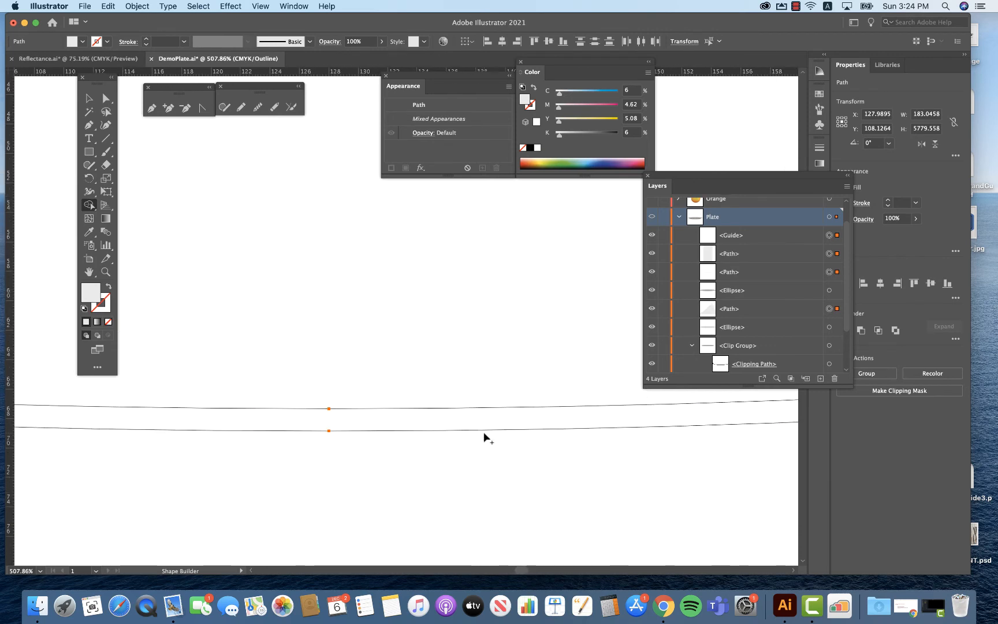
scroll(484, 431, "right", 20)
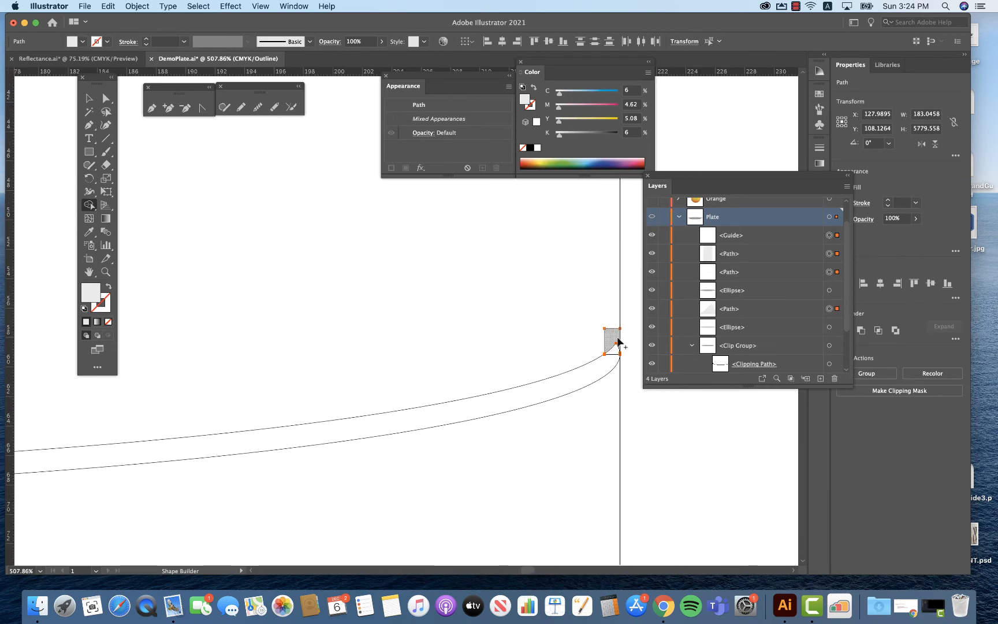
left_click_drag(613, 339, 608, 367)
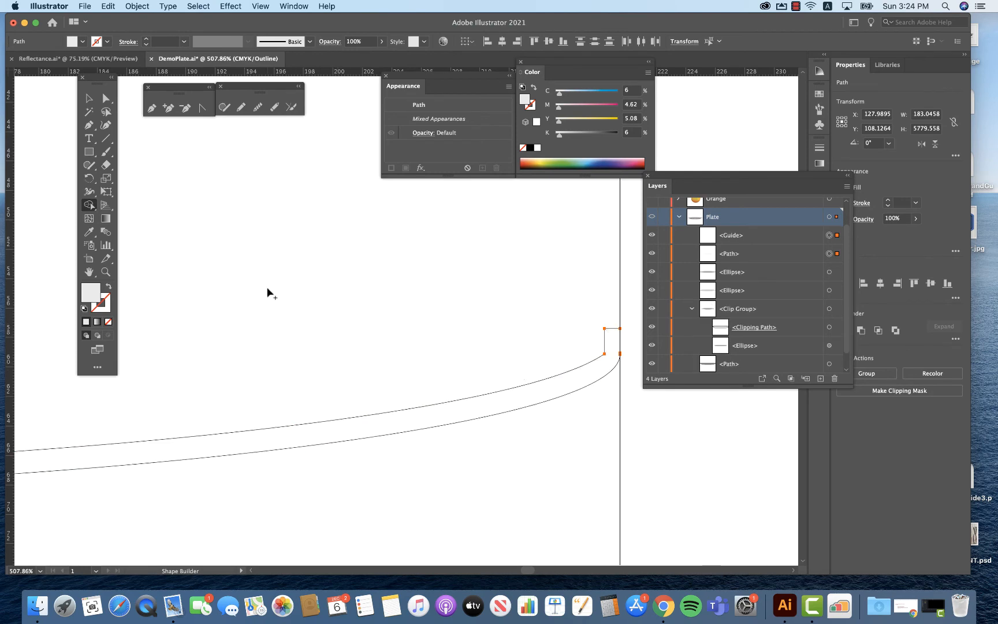
In preview, move the rim edge onto the plate's lower rim and send it behind the plate's two ellipses.
left_click(89, 98)
key("super+0")
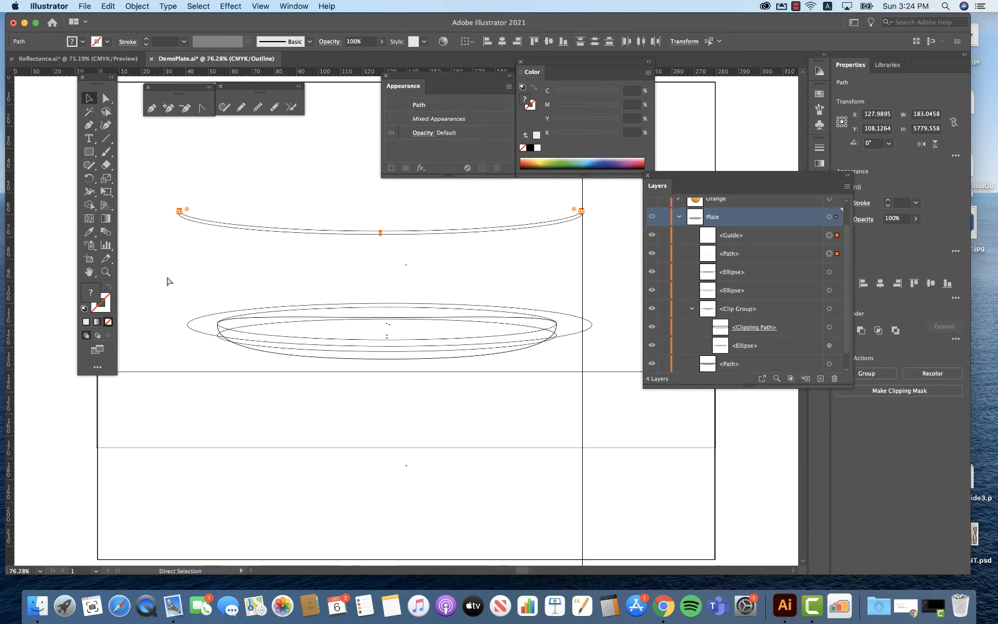
key("super+y")
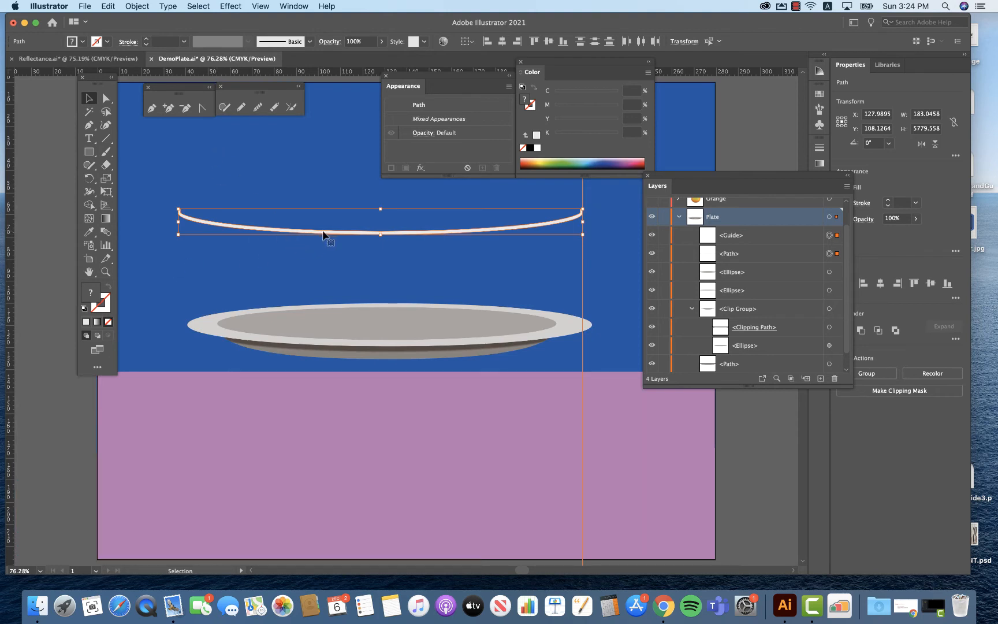
left_click_drag(323, 234, 332, 350)
left_click_drag(199, 325, 599, 423)
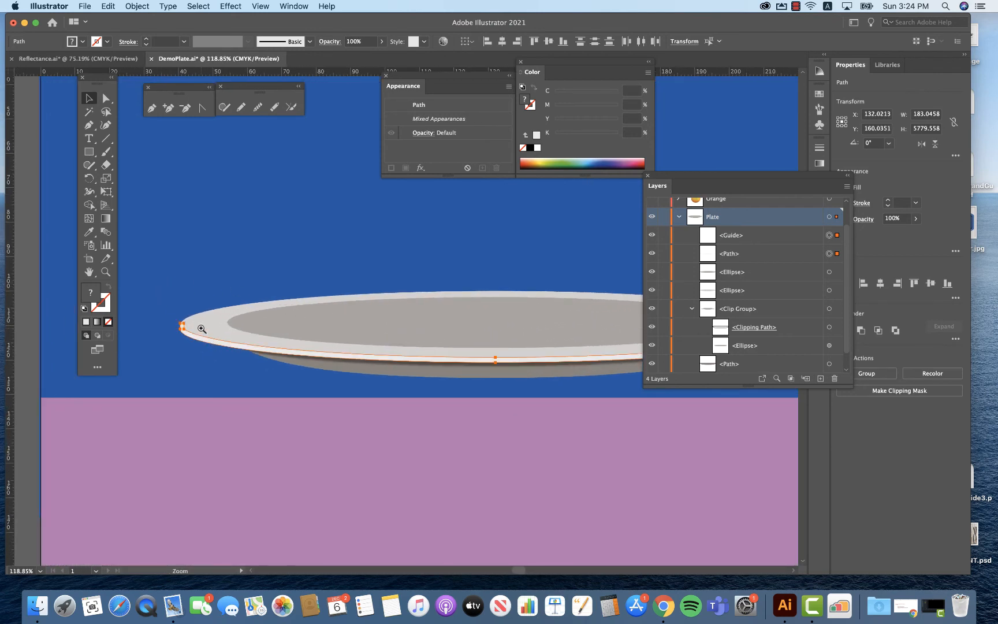
left_click_drag(202, 329, 371, 381)
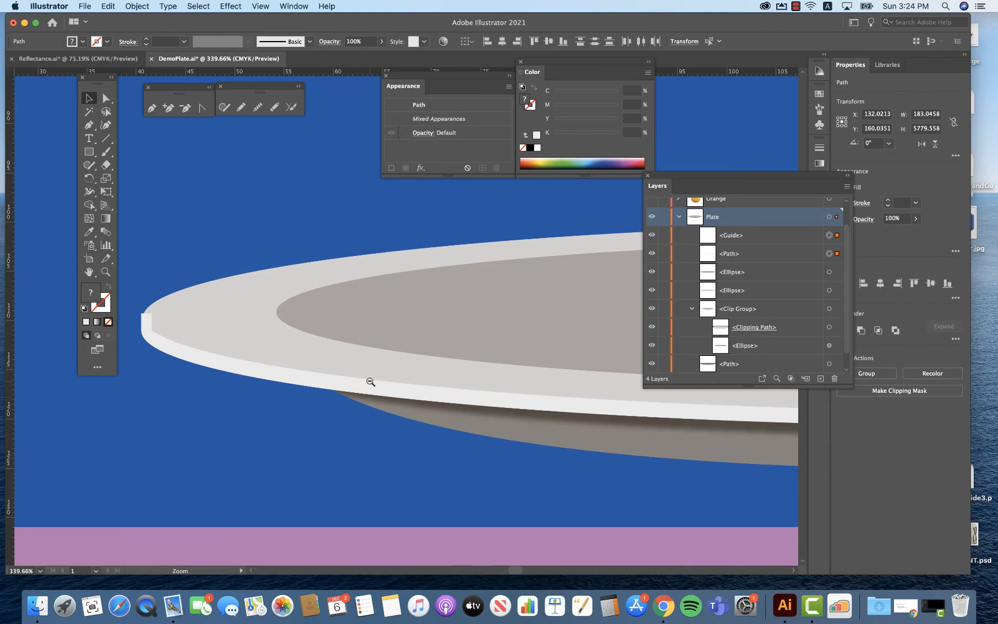
left_click(346, 382)
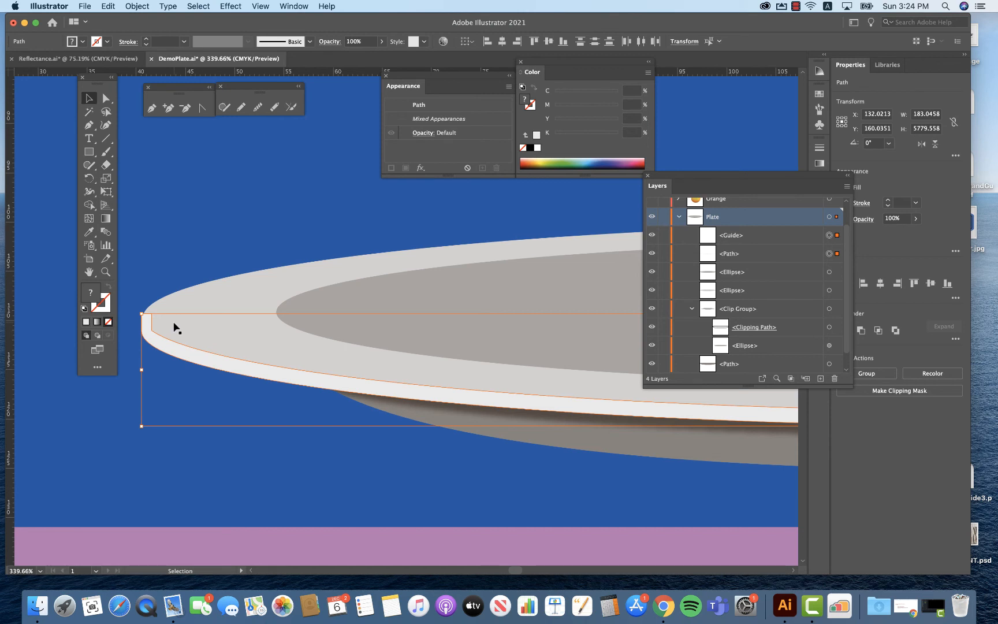
key("super+shift+bracketleft")
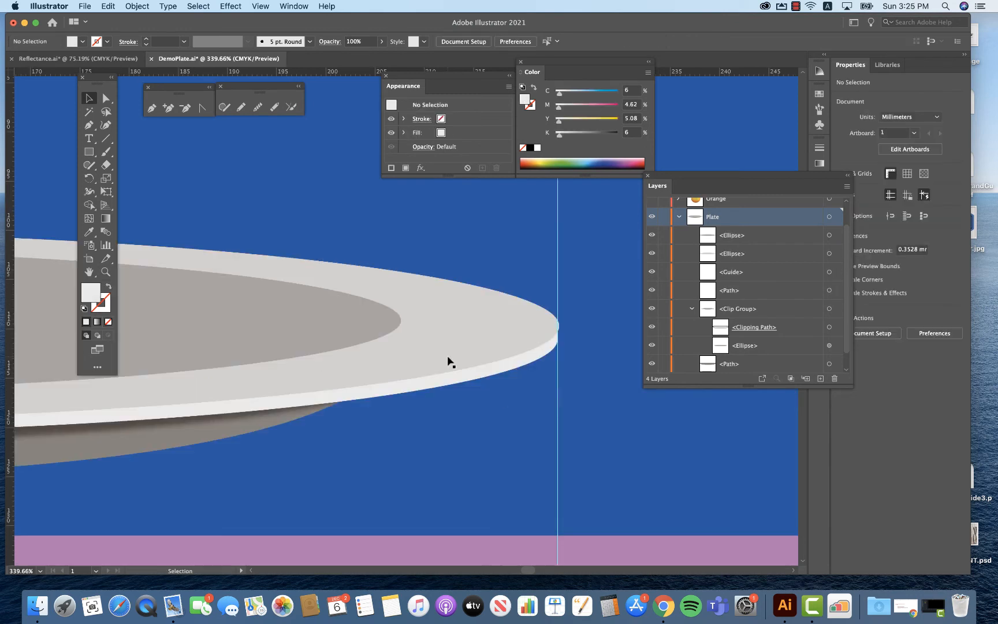
Delete the vertical guide at the plate's right tip.
scroll(448, 357, "right", 1)
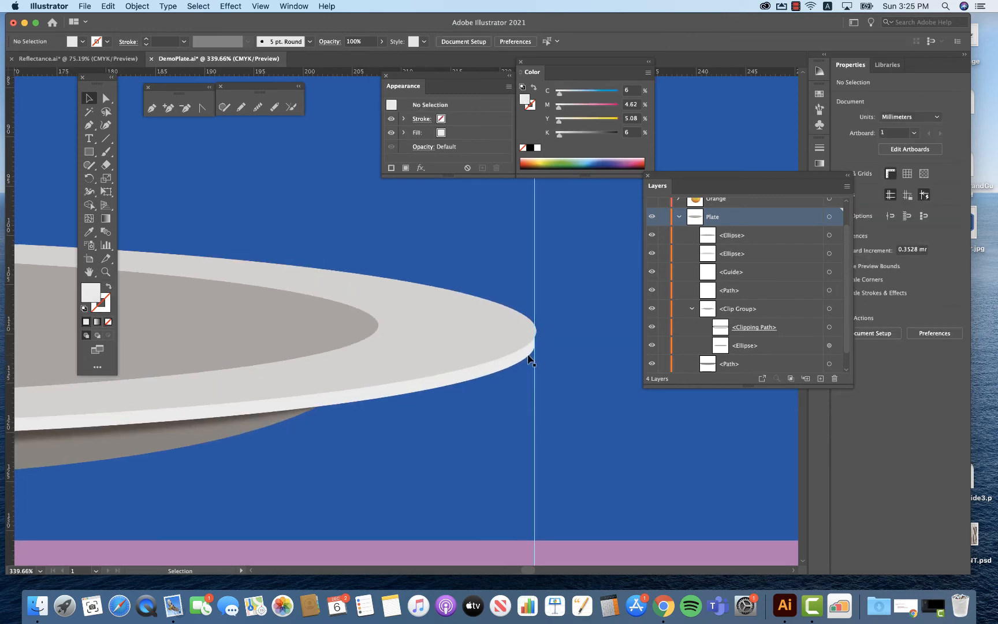
left_click(535, 266)
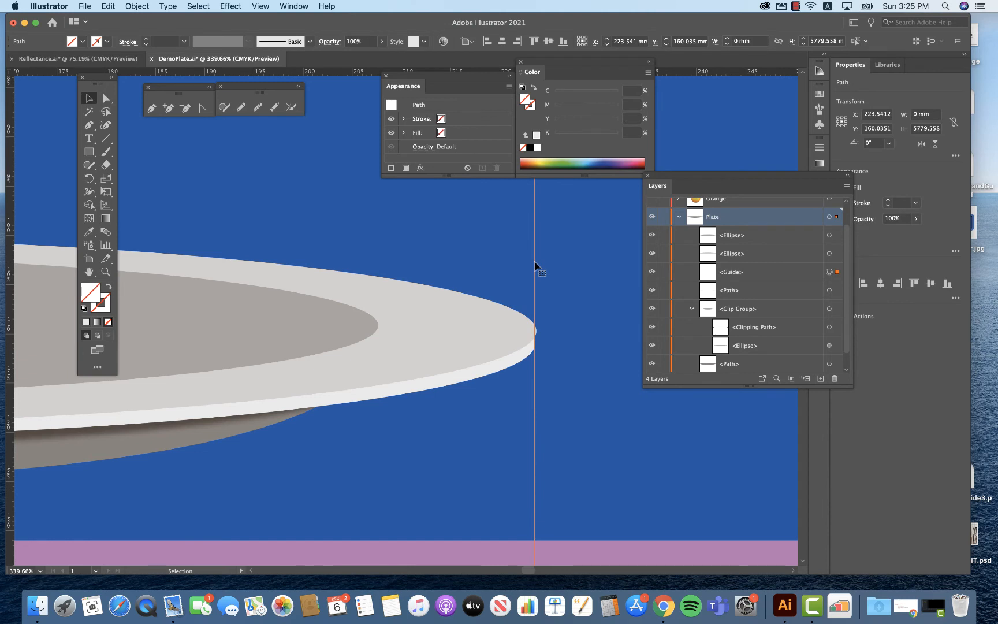
key("Delete")
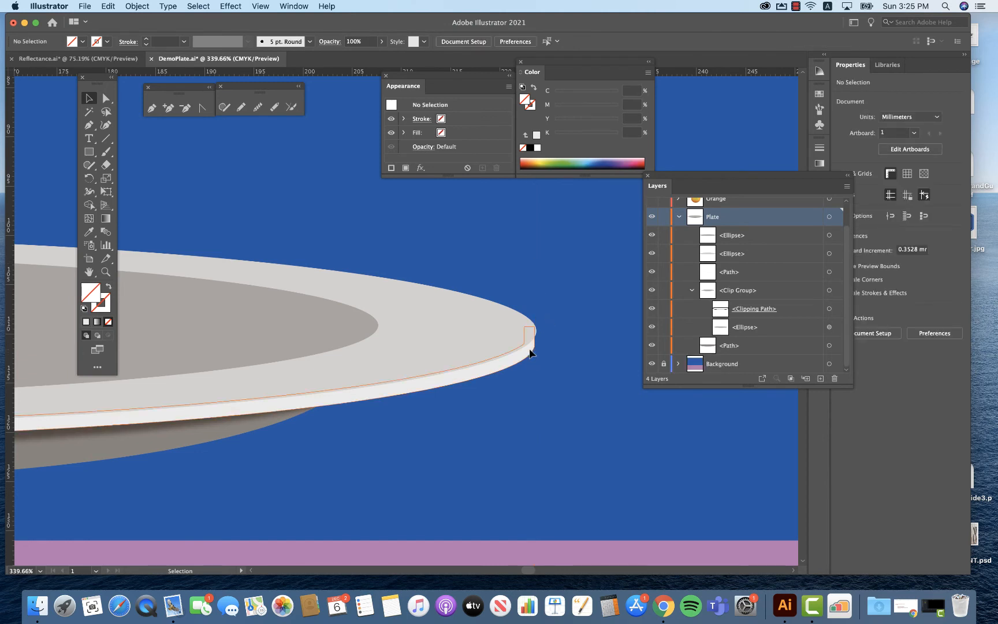
Nudge the rim edge flush with the outer ellipse's right end, check its left end too, and deselect everything.
key("a")
left_click(530, 352)
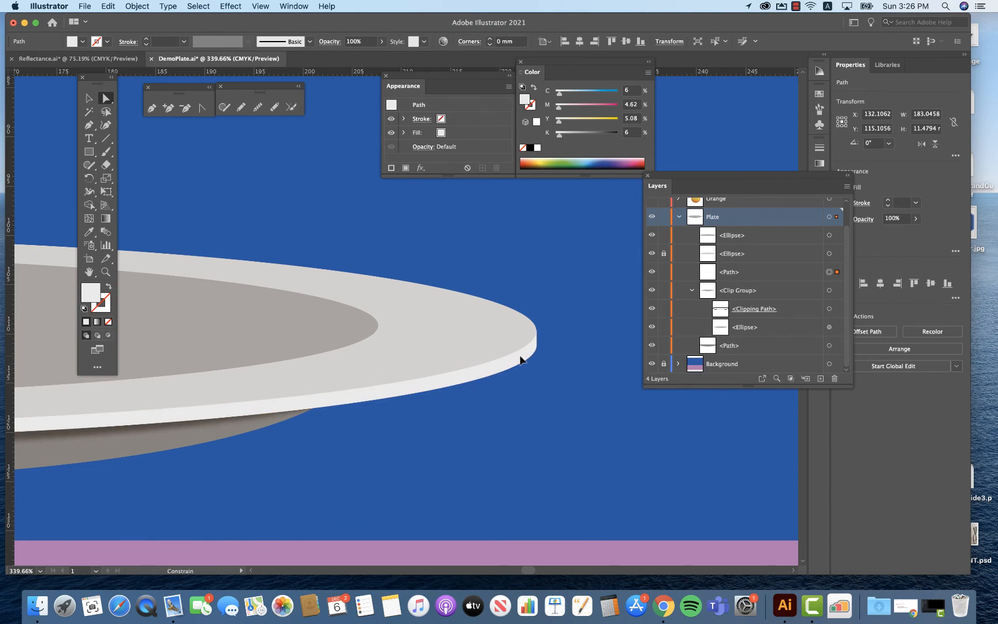
left_click_drag(520, 355, 520, 356)
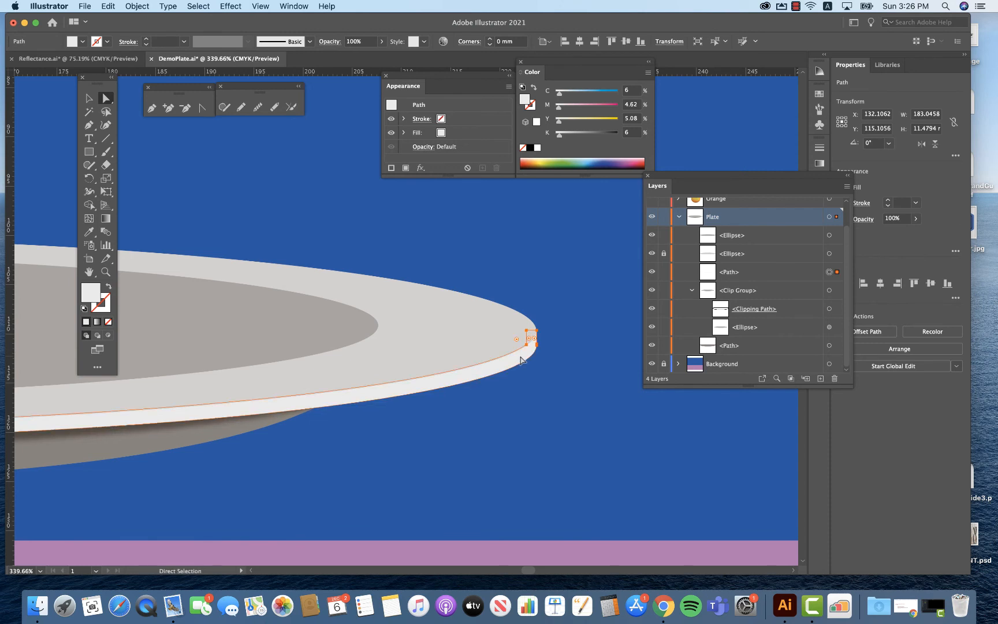
scroll(409, 392, "left", 5)
scroll(409, 395, "down", 2)
scroll(409, 395, "left", 10)
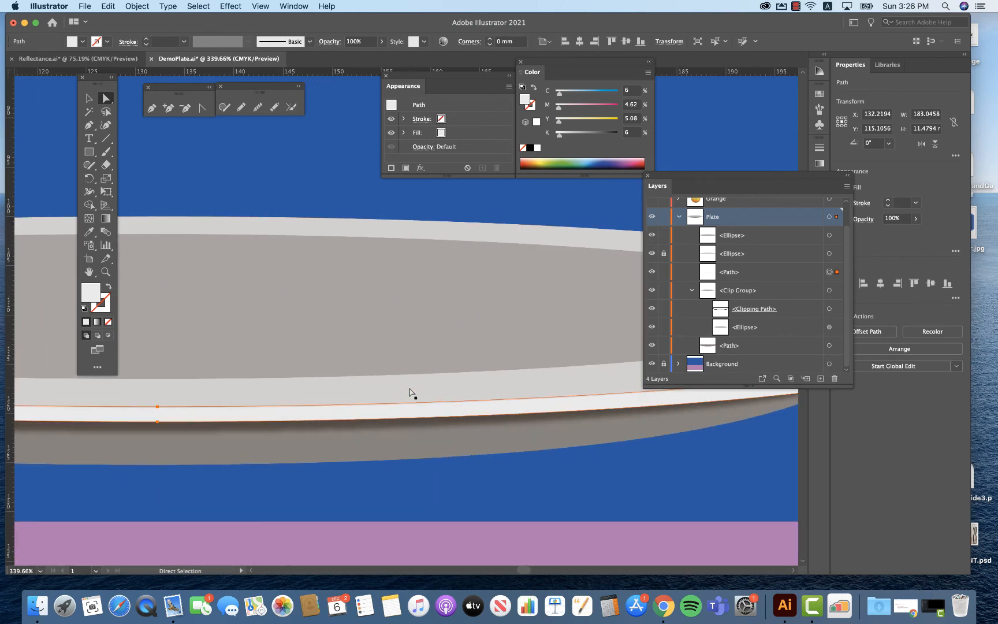
scroll(410, 392, "left", 4)
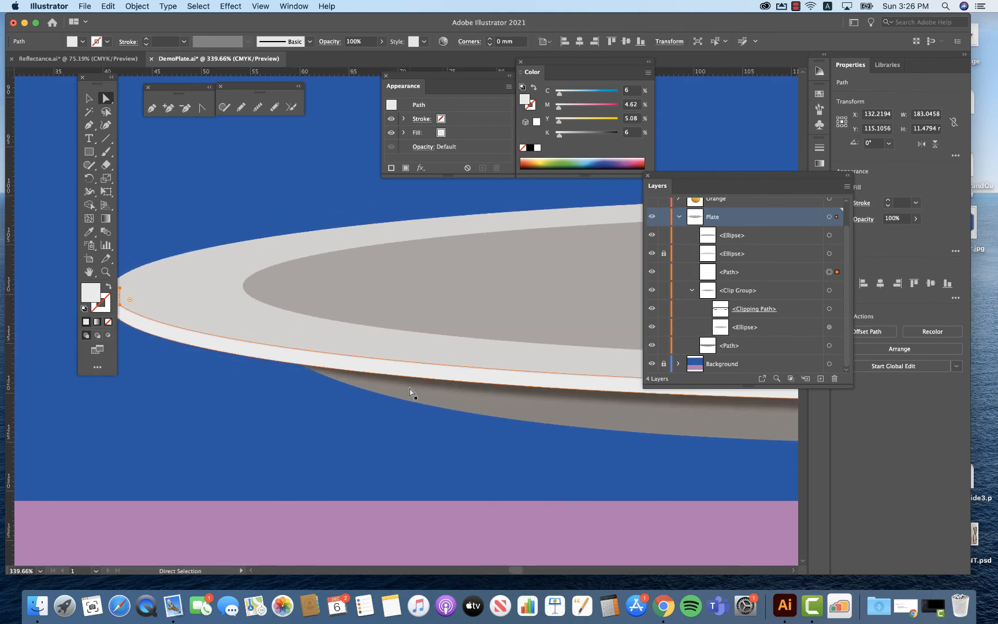
scroll(410, 392, "down", 1)
left_click(230, 323)
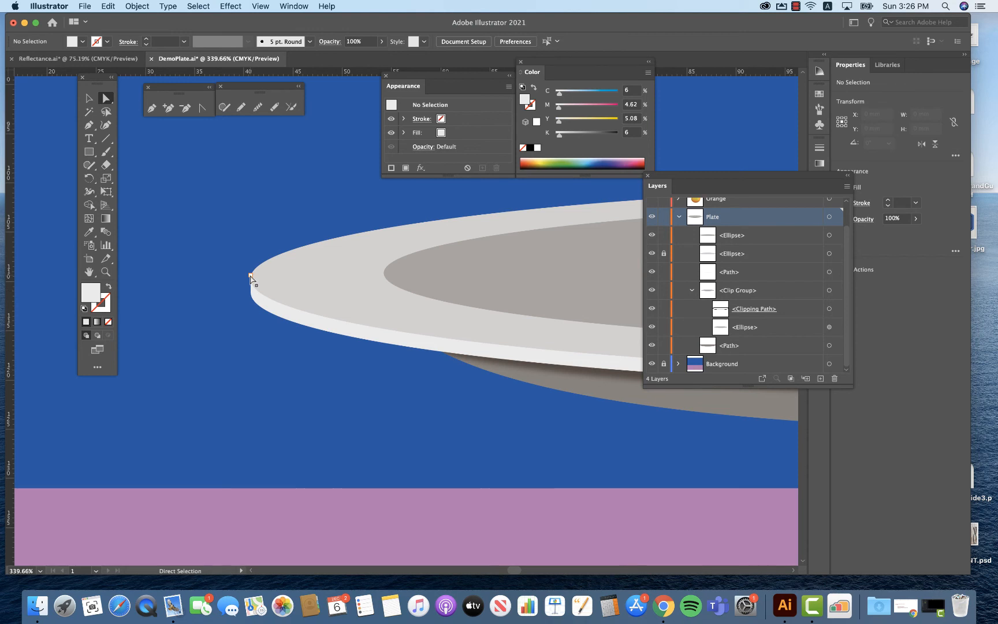
scroll(250, 277, "up", 5)
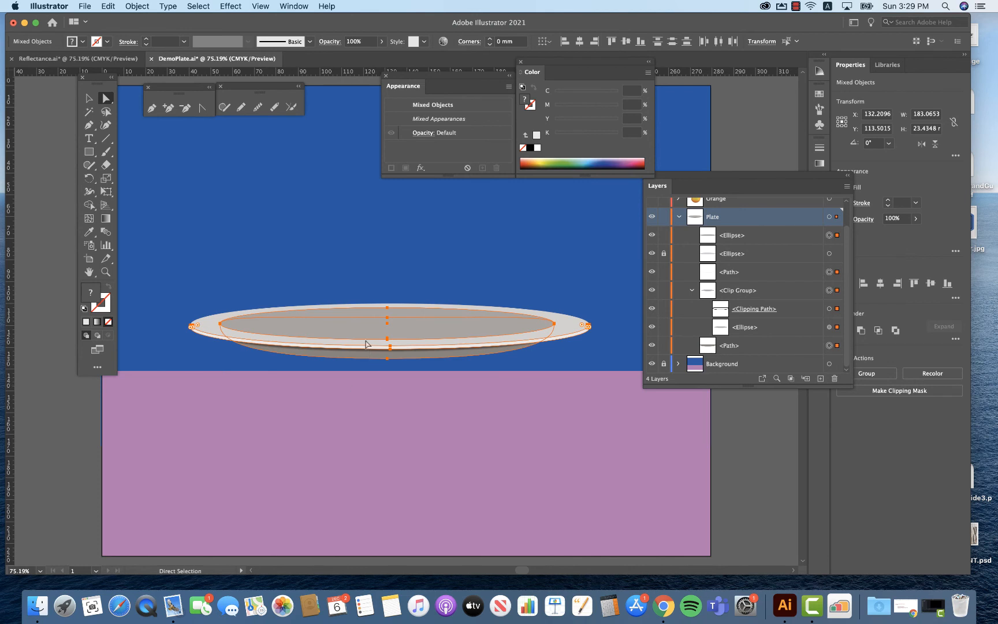
left_click(299, 287)
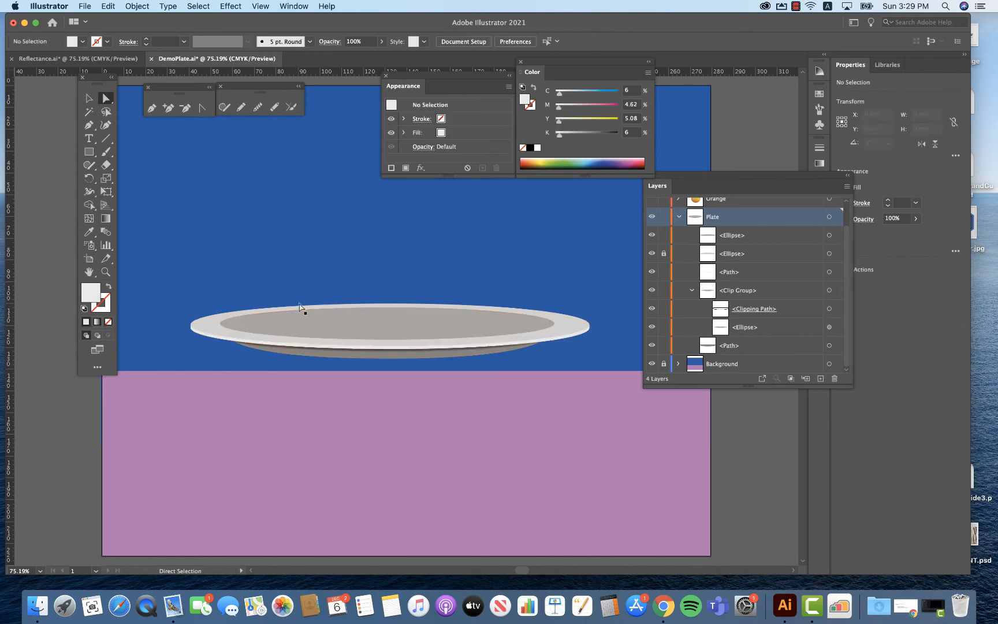
Duplicate the plate's inner ellipse twice above the plate and overlap the two copies with a small vertical offset.
left_click(341, 324)
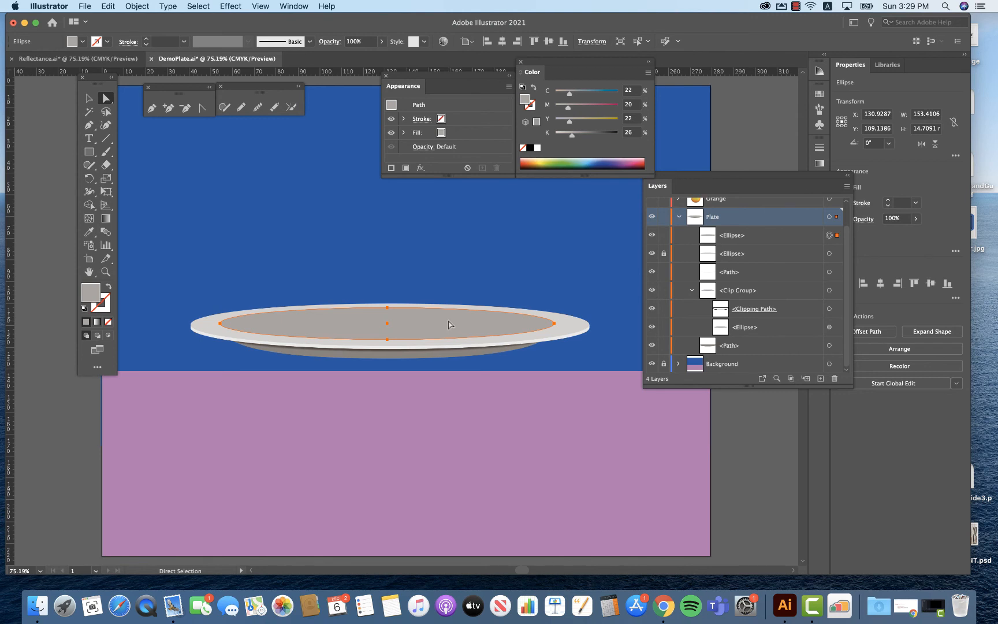
left_click_drag(448, 323, 433, 248)
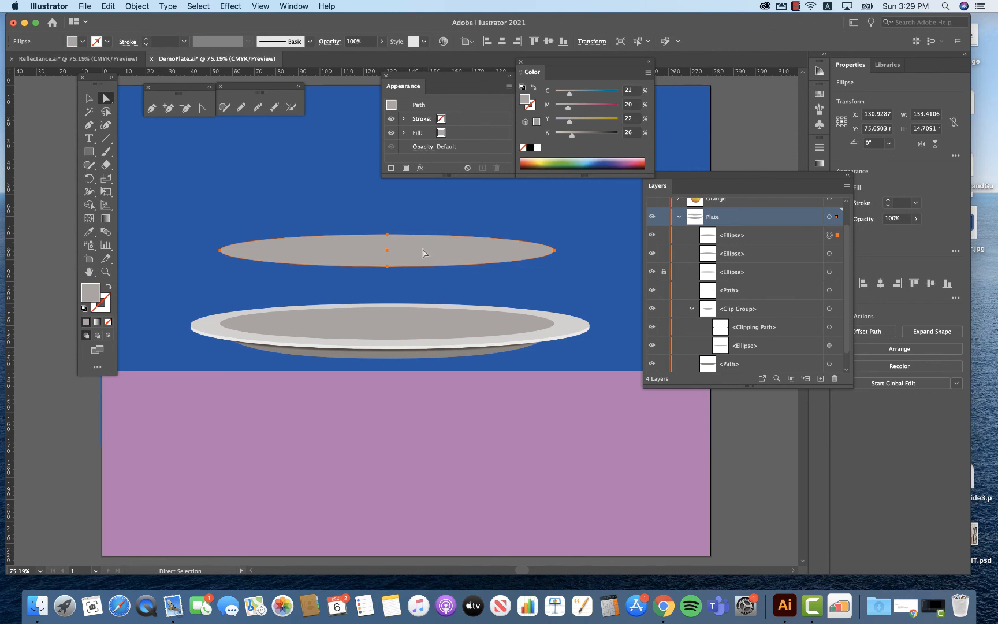
left_click_drag(417, 255, 416, 189)
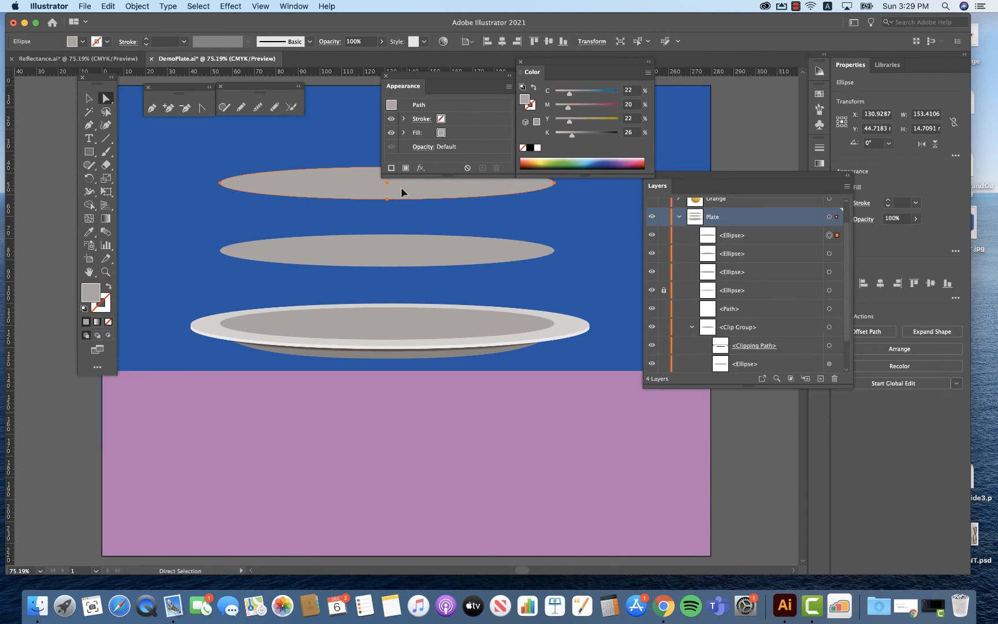
left_click_drag(401, 187, 384, 212)
left_click(391, 249)
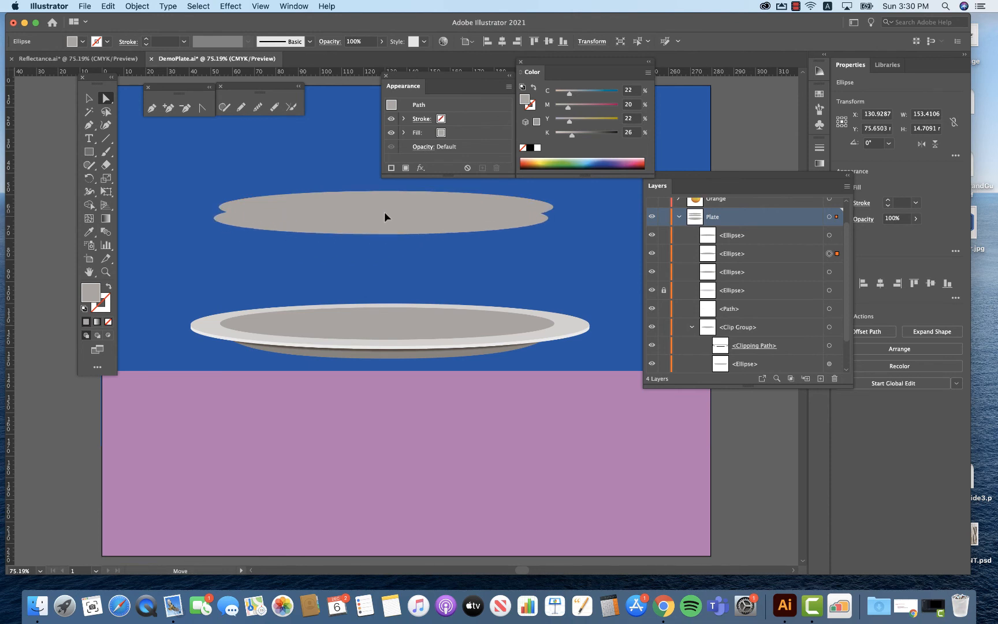
left_click_drag(385, 211, 385, 212)
Select both ellipse copies and remove their upper and lower crescents with Shape Builder, keeping only the overlapping lens shape.
left_click(90, 100)
left_click_drag(257, 194, 322, 262)
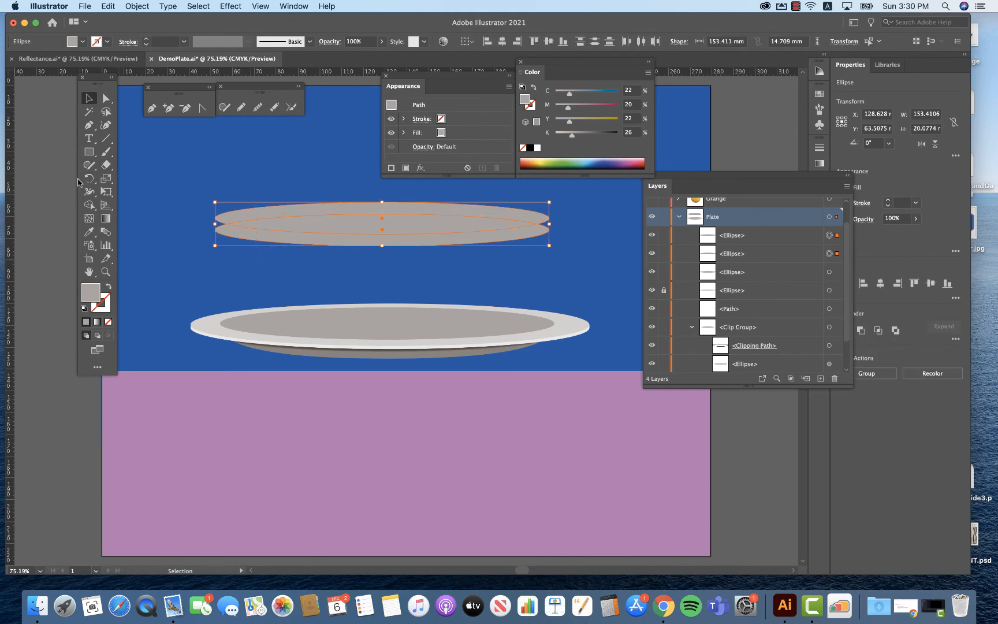
left_click(89, 205)
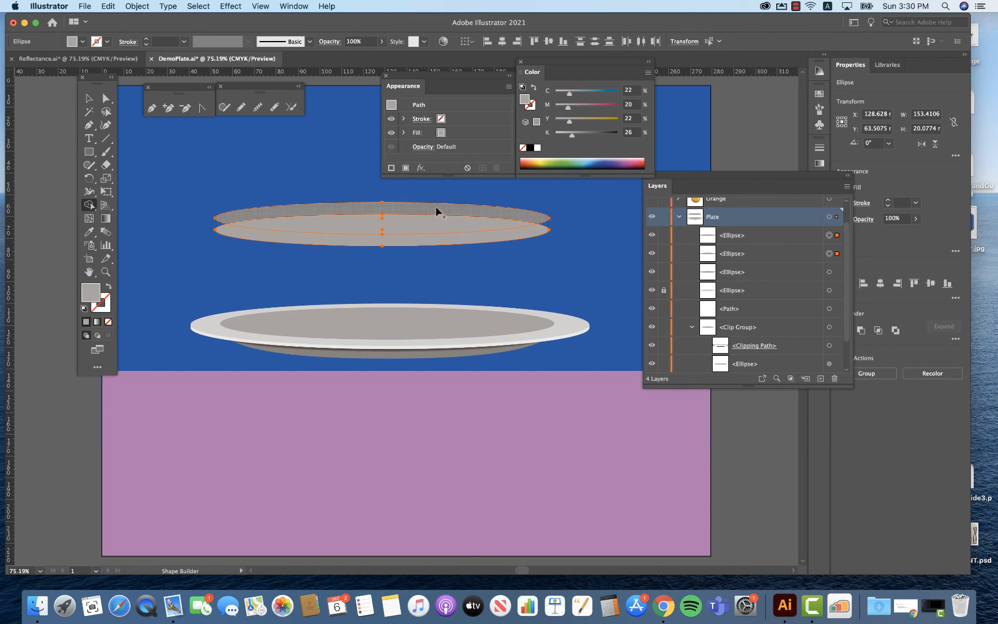
key("alt")
left_click(436, 208, "alt")
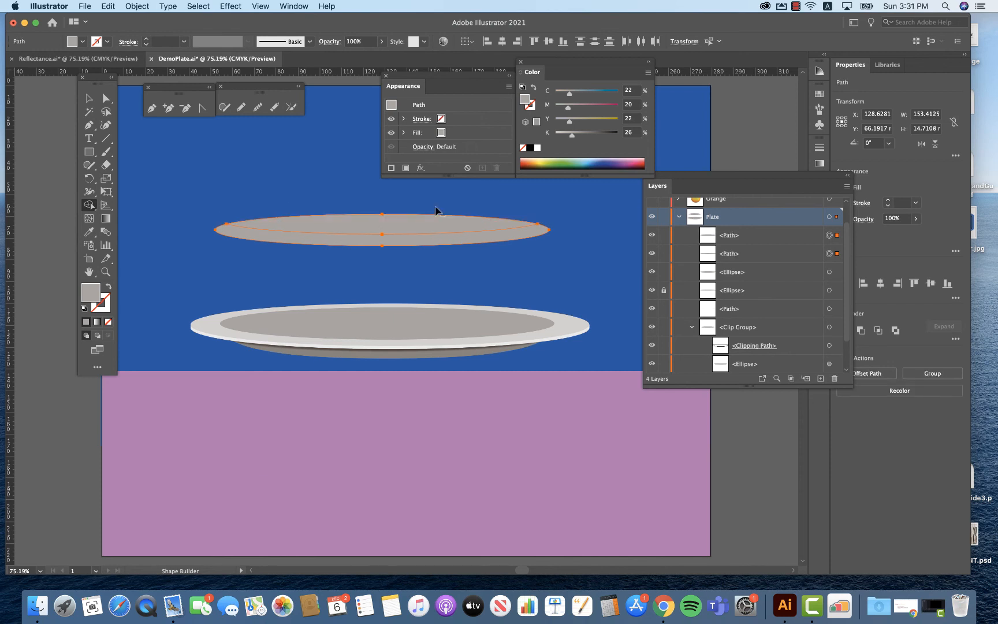
left_click(449, 244, "alt")
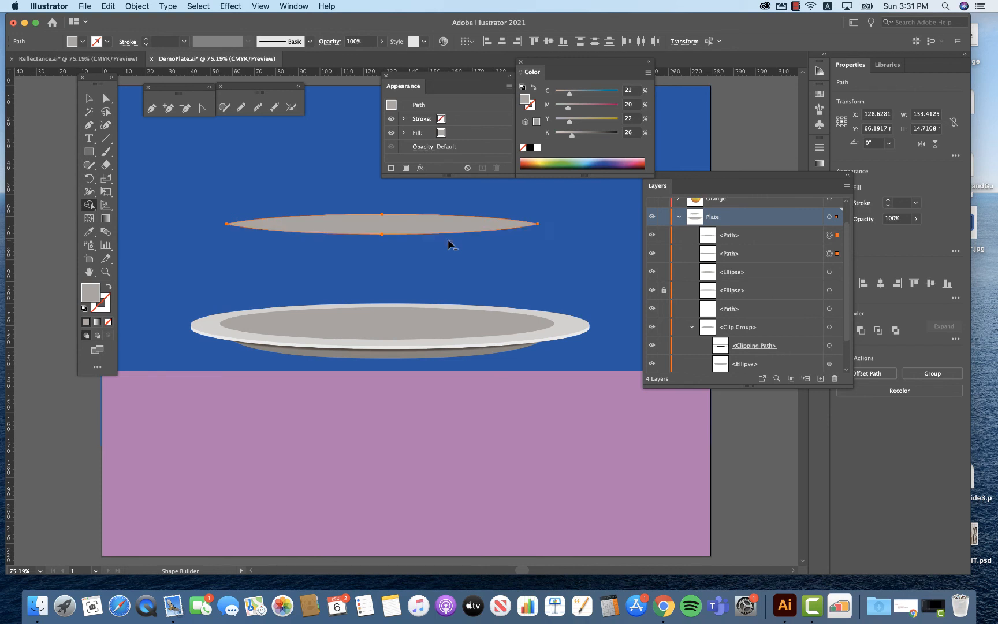
Move the lens shape over the upper part of the plate's inner ellipse and darken its fill to K 61.
left_click(89, 98)
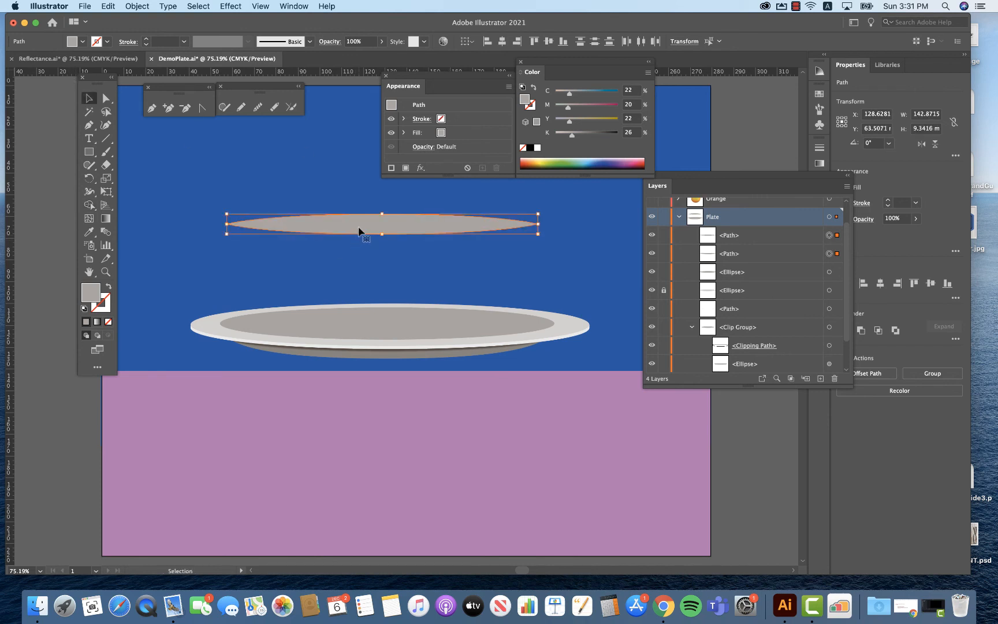
left_click_drag(358, 231, 357, 311)
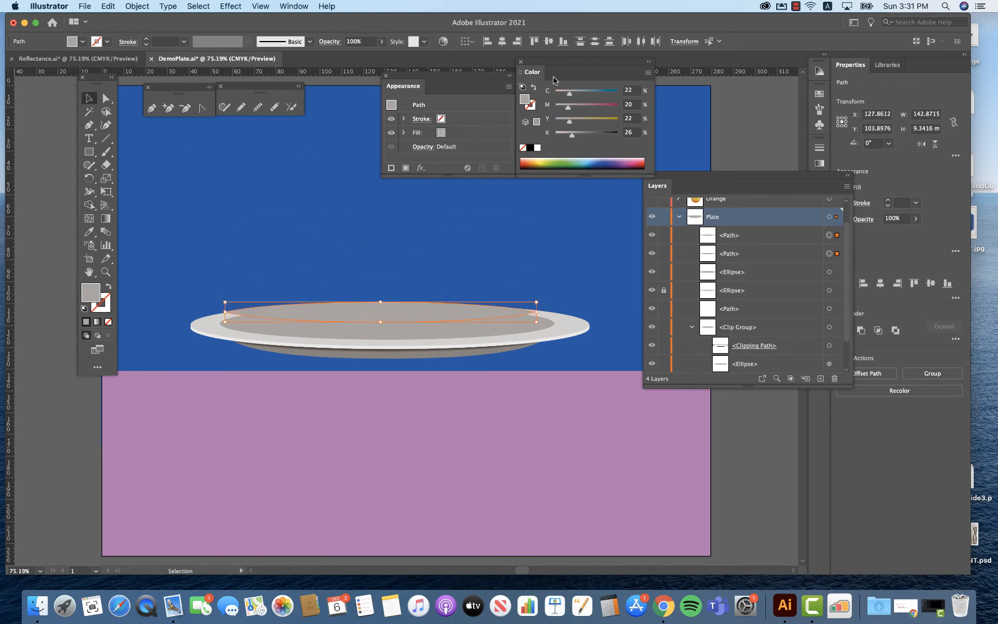
left_click_drag(571, 134, 593, 135)
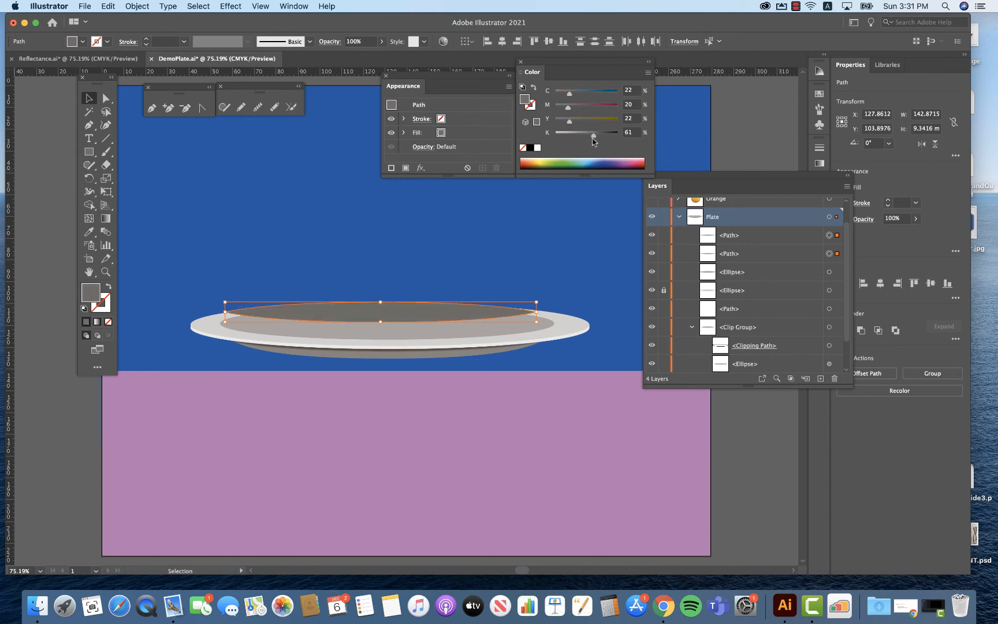
Move the dark lens shape down into the lower part of the plate's inner ellipse and deselect it.
left_click_drag(412, 308, 412, 324)
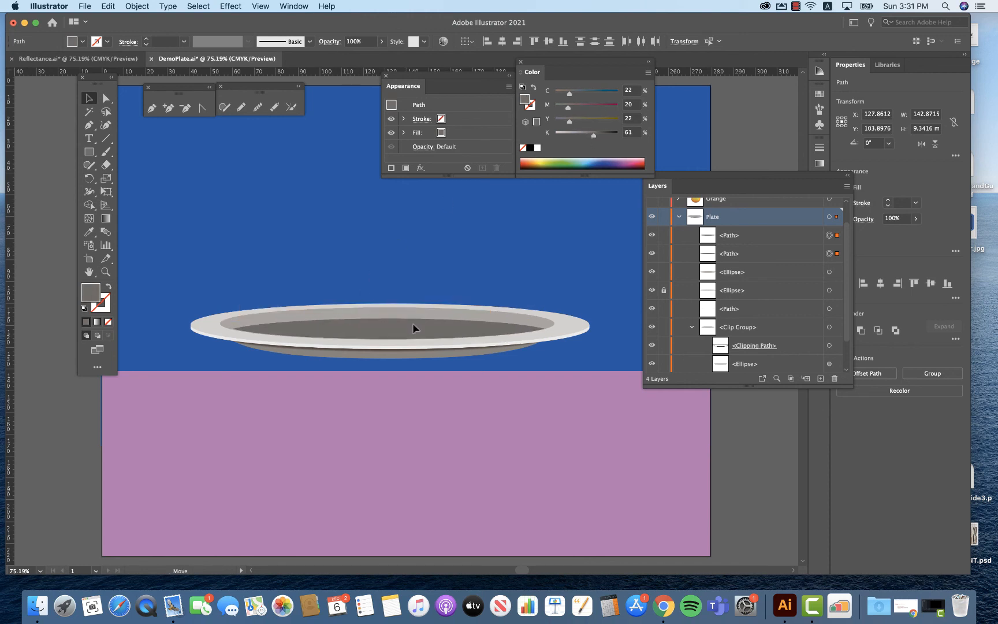
left_click_drag(412, 328, 412, 328)
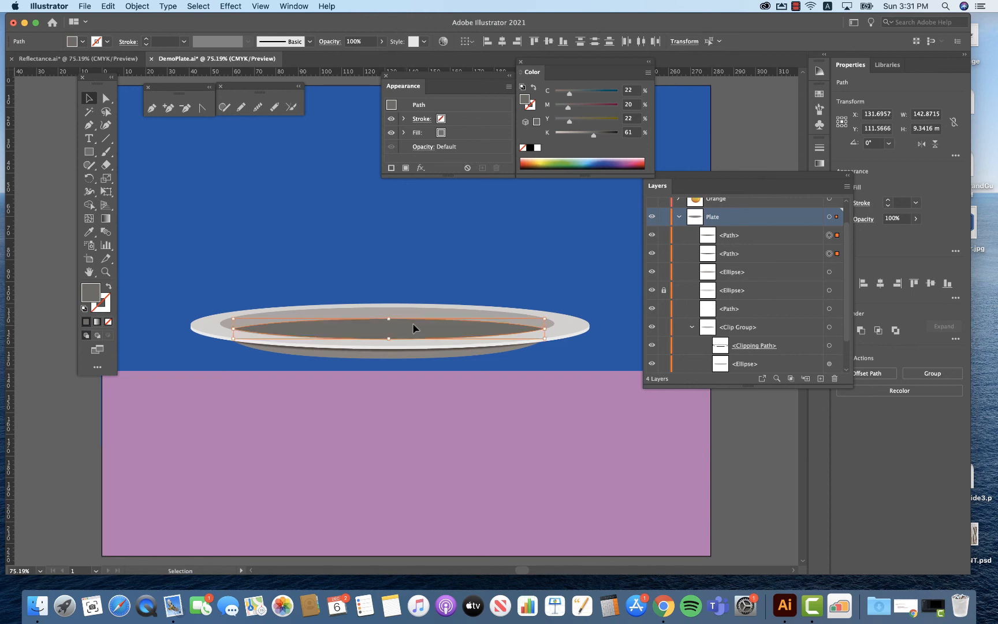
key("super+shift+a")
Duplicate the plate's inner ellipse straight above the plate, activate the Blob Brush and deselect the copy.
left_click(426, 316)
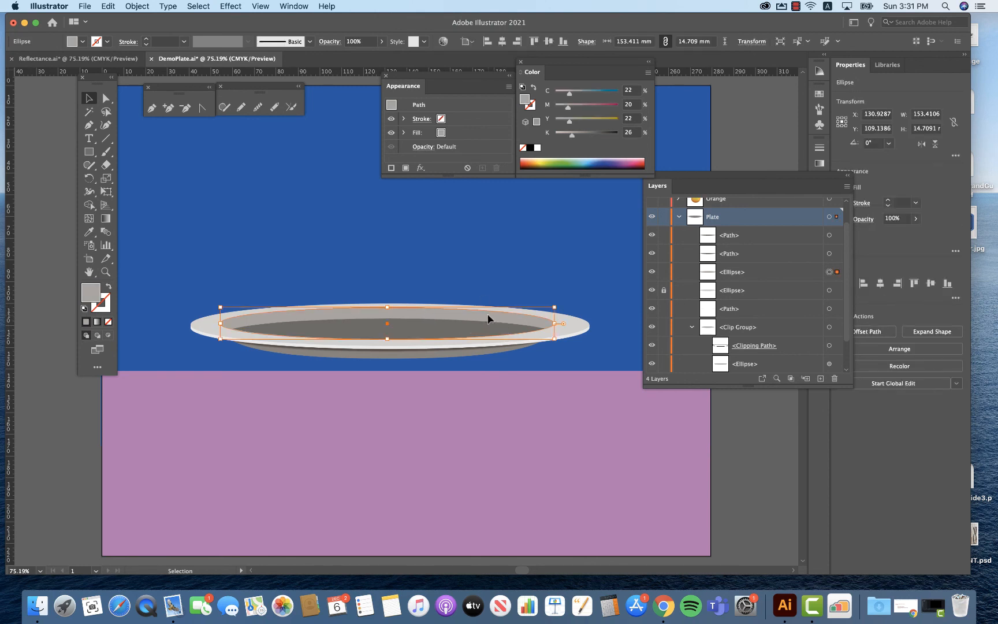
left_click_drag(488, 319, 495, 208)
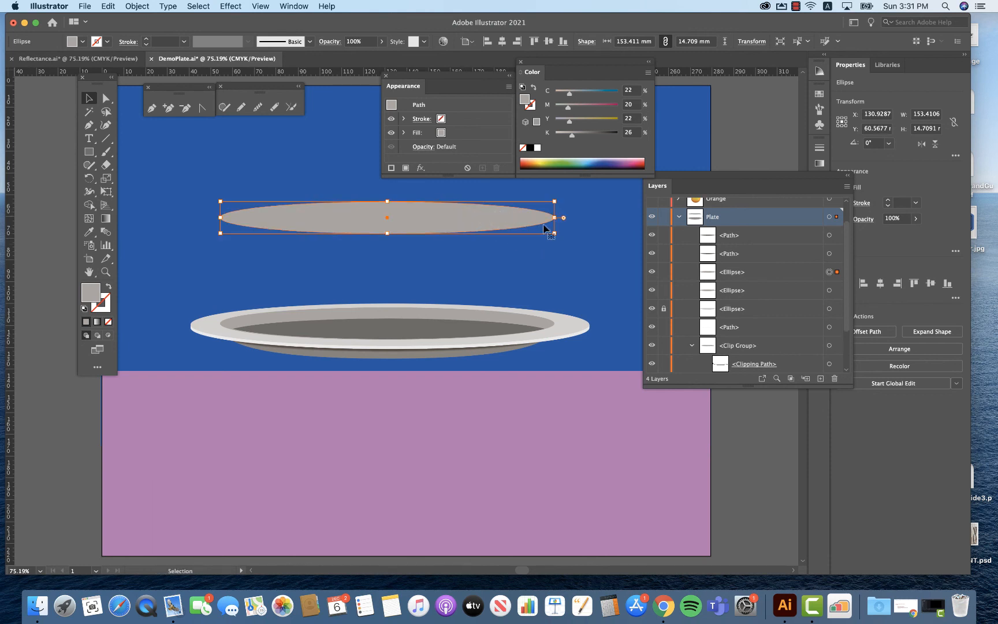
left_click(107, 153)
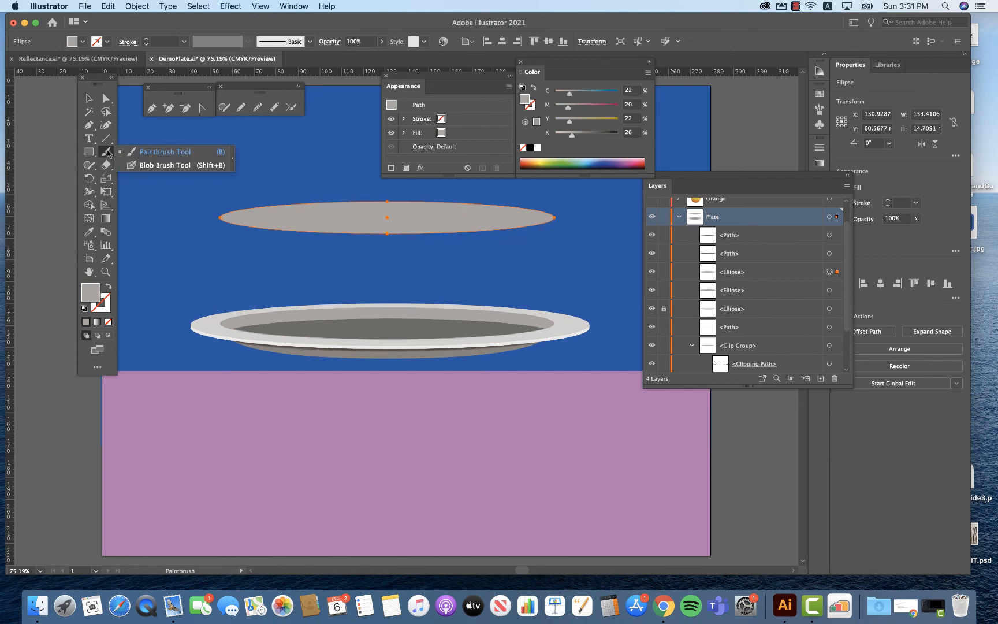
left_click(137, 166)
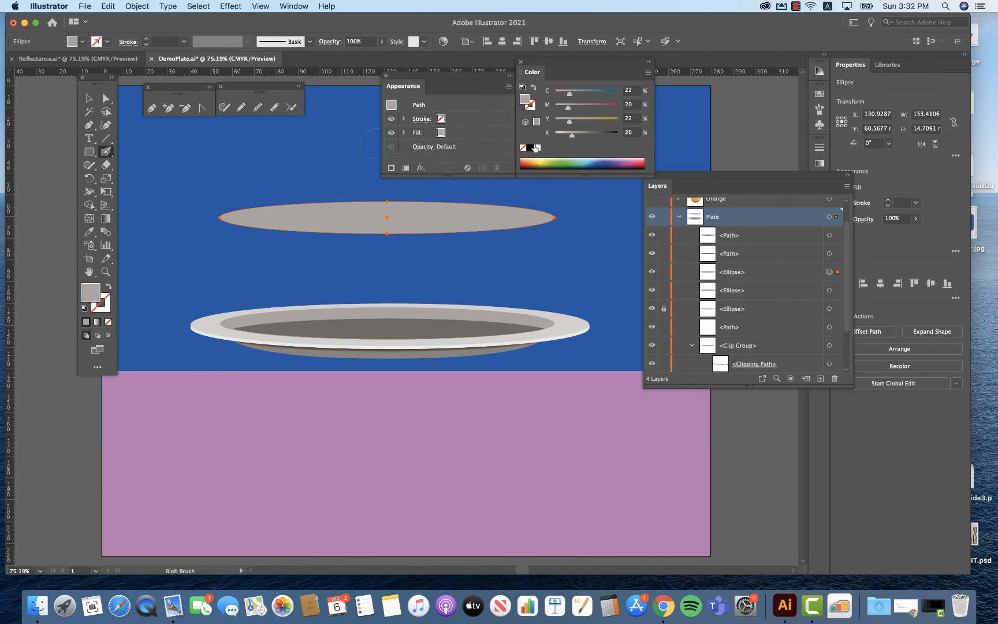
key("v")
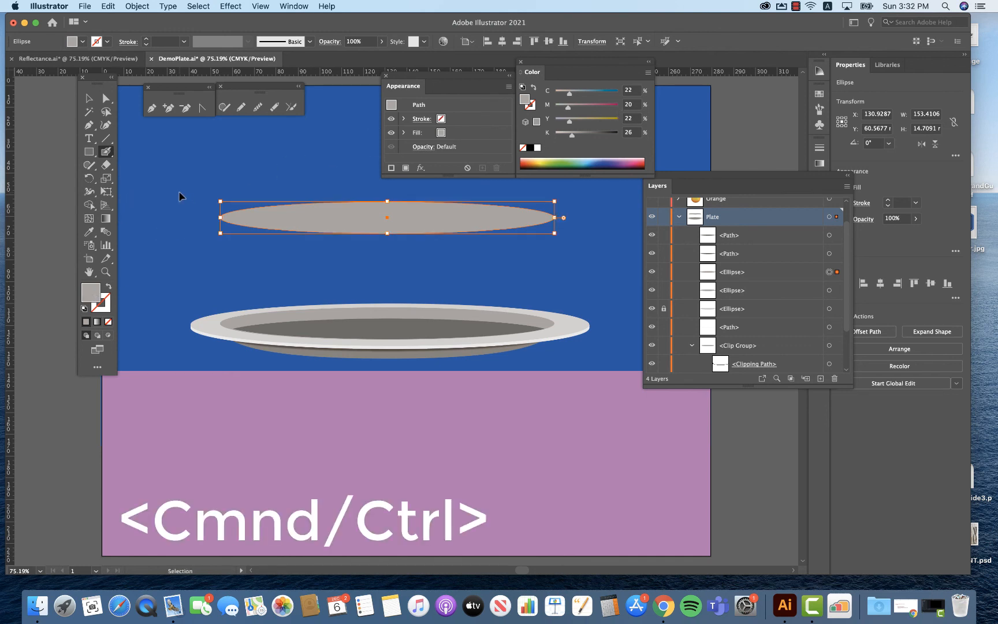
left_click(179, 196, "super")
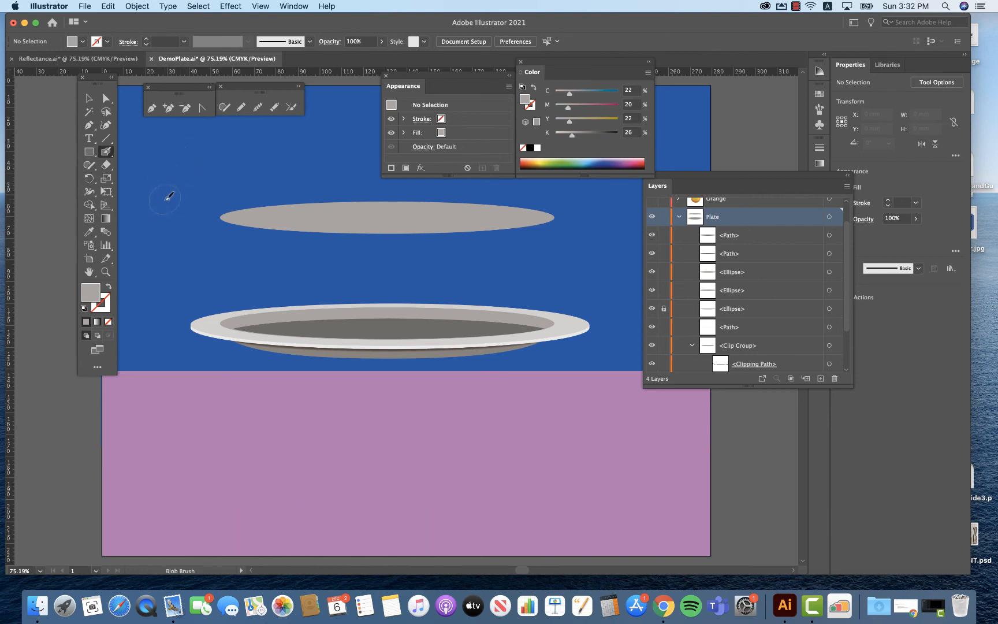
Configure the Blob Brush with a size of 36 pt, an angle of 57° and a roundness of 73%.
double_click(104, 152)
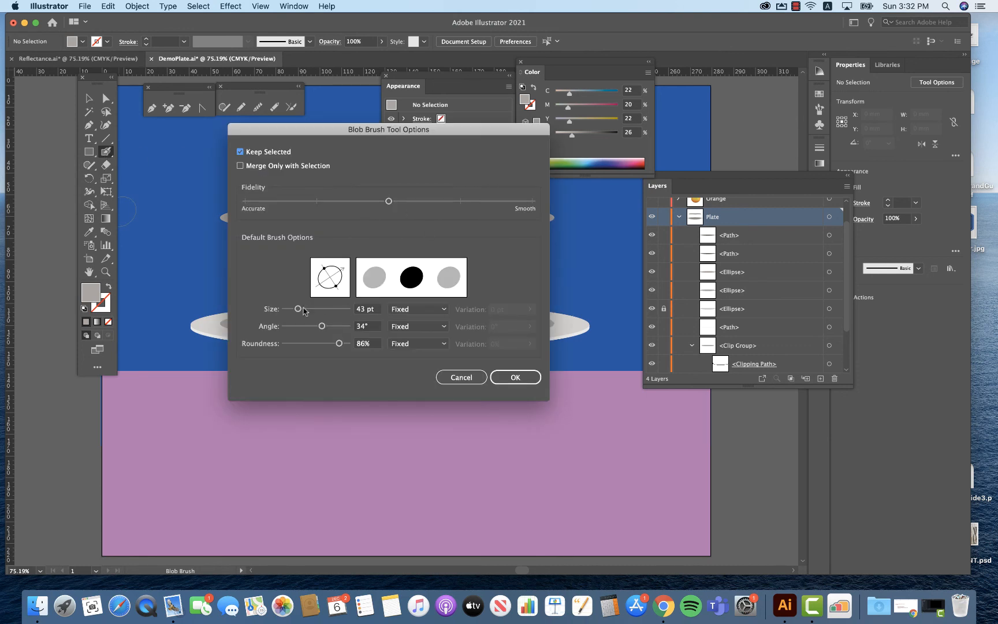
left_click_drag(306, 310, 299, 305)
mouse_move(341, 275)
left_mouse_down()
mouse_move(326, 261)
mouse_move(340, 278)
left_mouse_up()
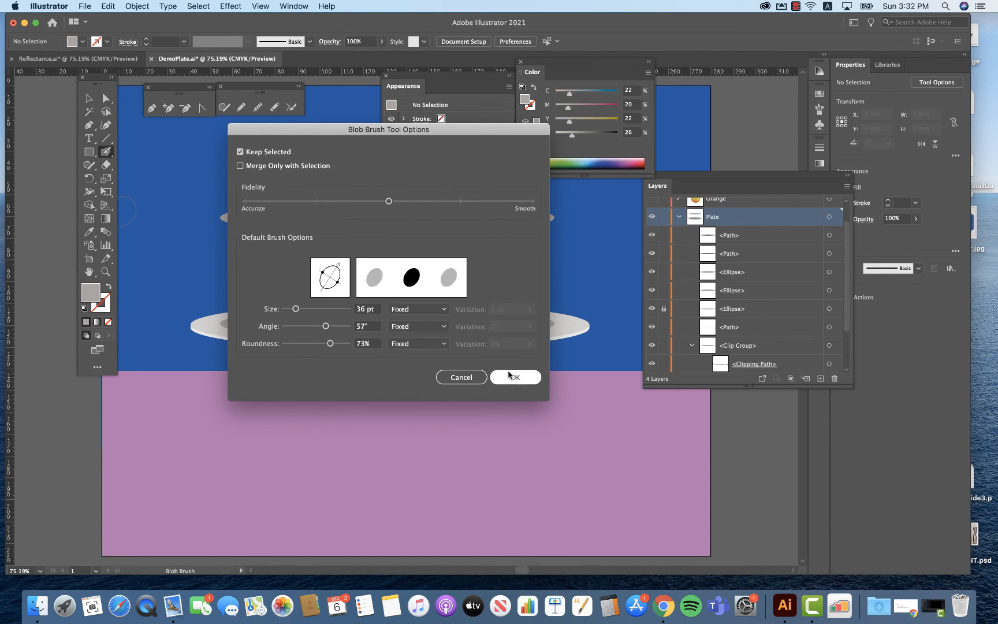
left_click(515, 377)
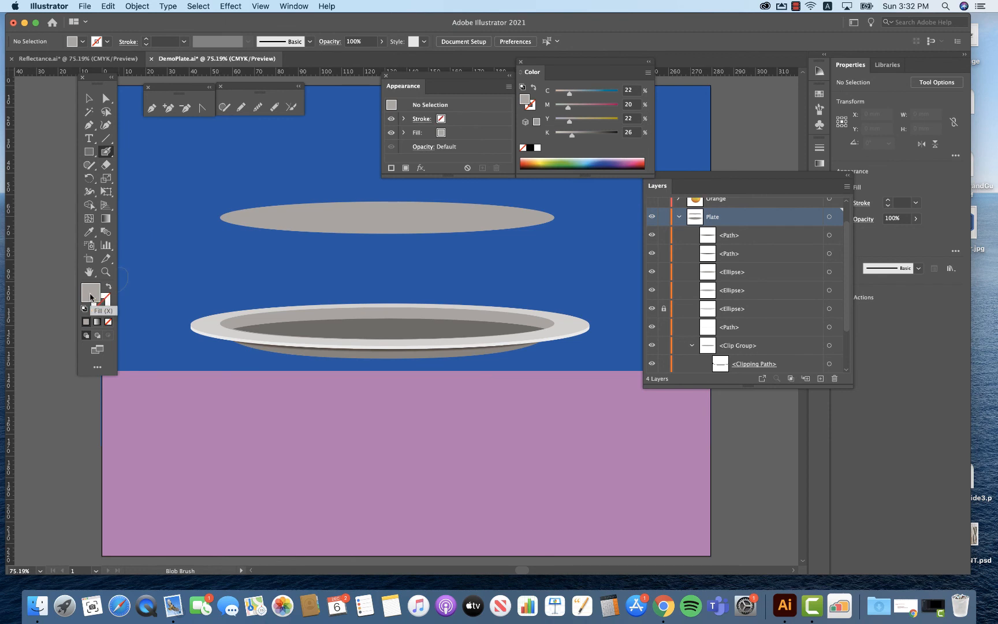
Set the stroke to black with no fill and paint a stroke about 100 mm wide along the ellipse copy's upper edge, curling around its right end.
left_click(108, 287)
left_click(108, 301)
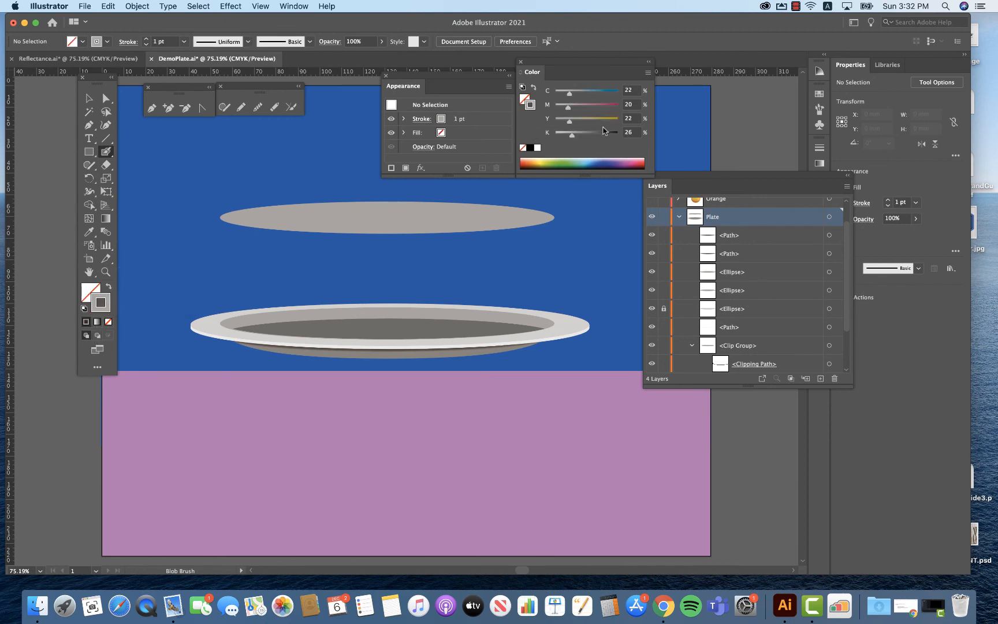
left_click(530, 148)
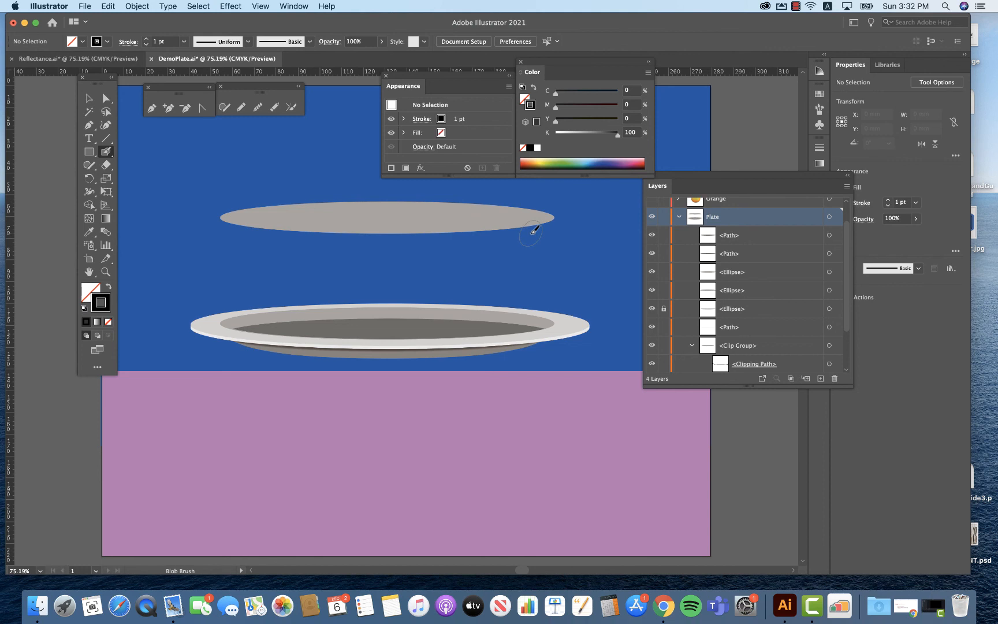
mouse_move(354, 198)
left_mouse_down()
mouse_move(531, 202)
mouse_move(552, 223)
mouse_move(532, 236)
left_mouse_up()
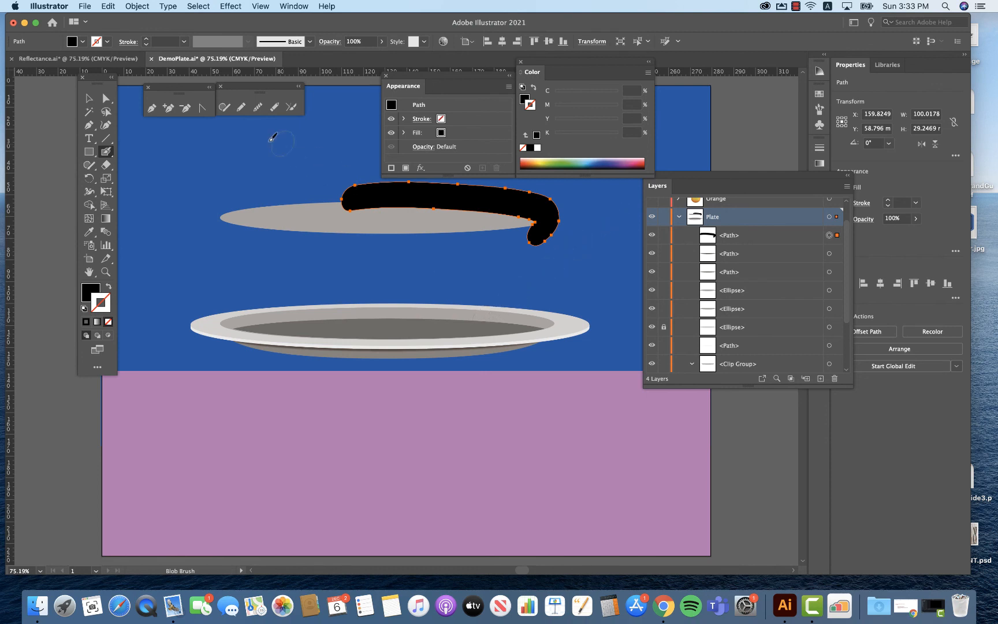
Cut the black brush shape and paste it directly behind the ellipse copy.
left_click(88, 98)
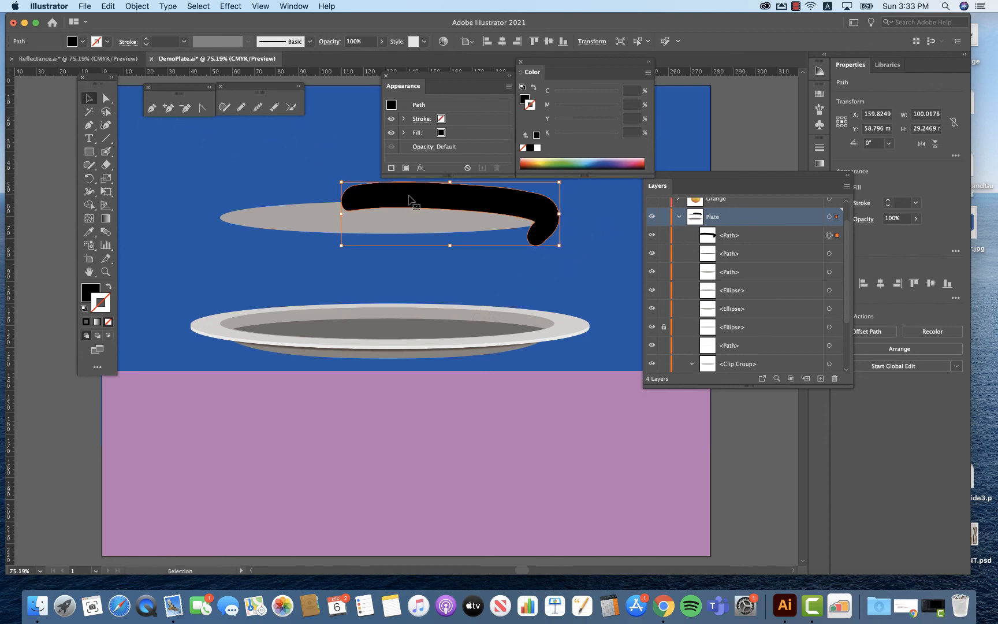
key("super+[")
key("super+[")
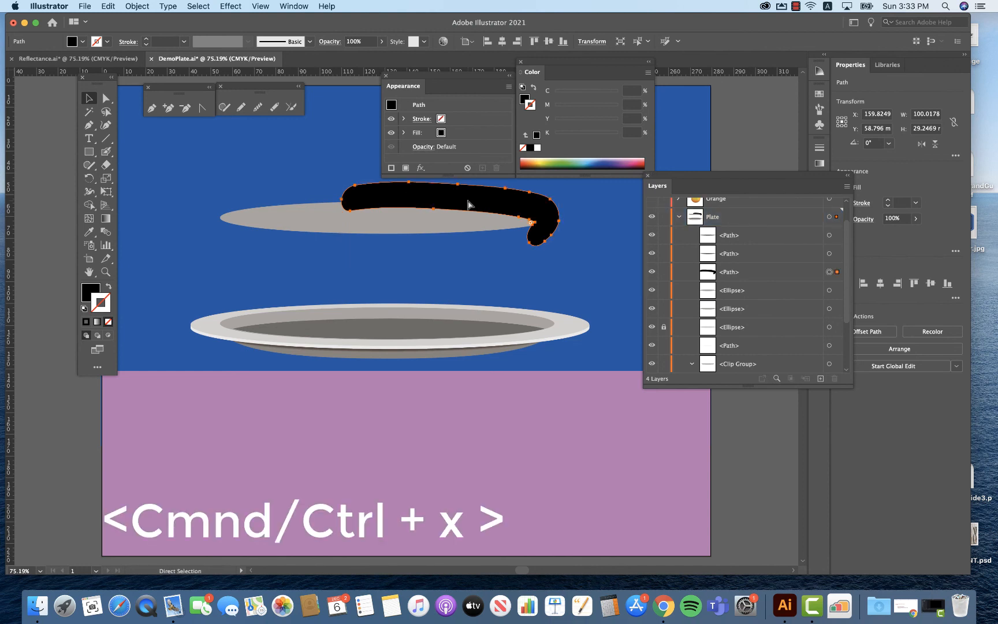
key("super+x")
left_click(460, 212)
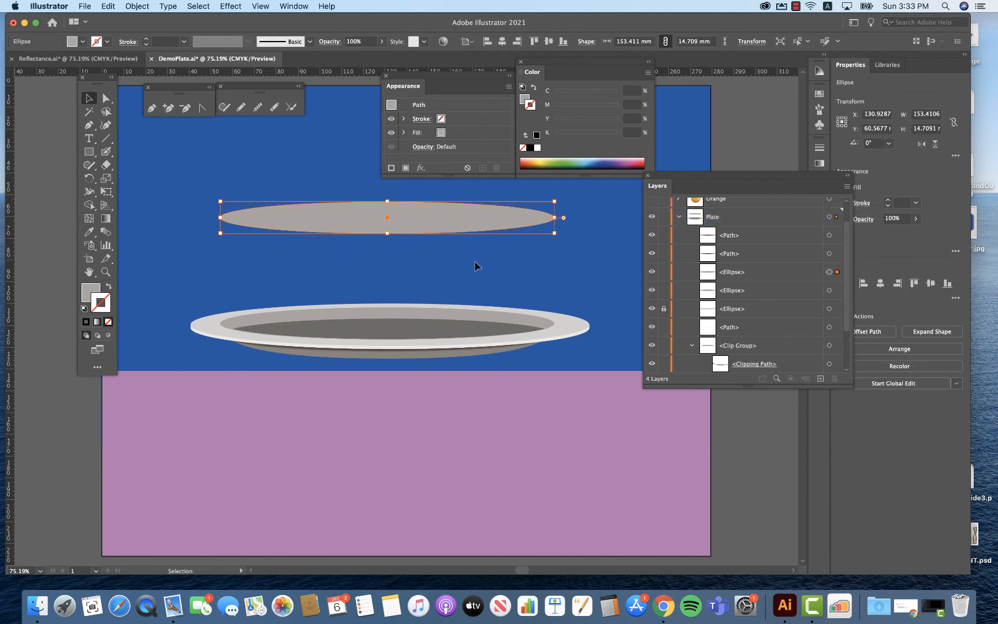
key("super")
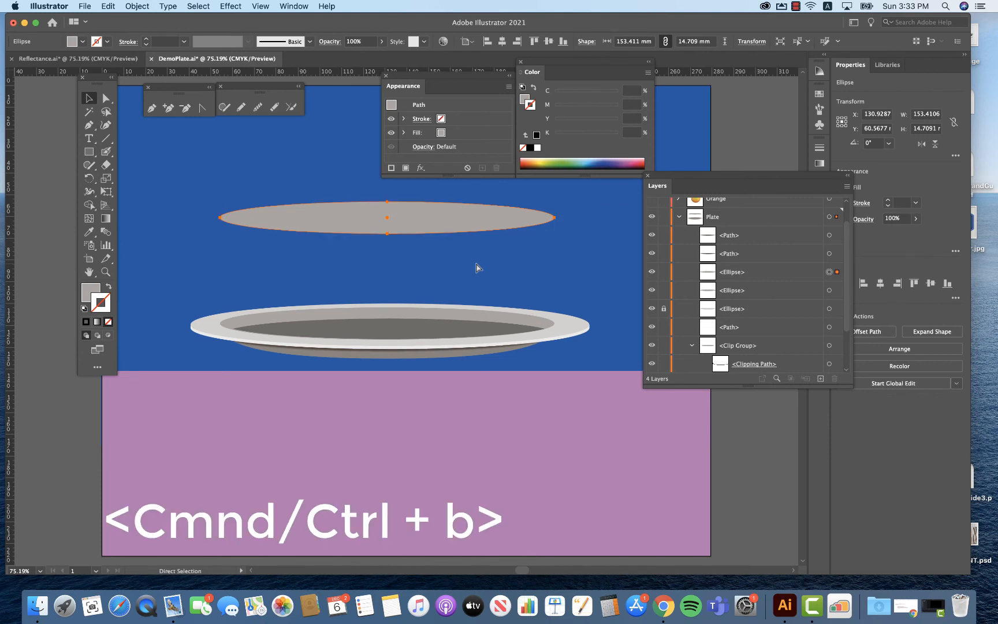
key("super+b")
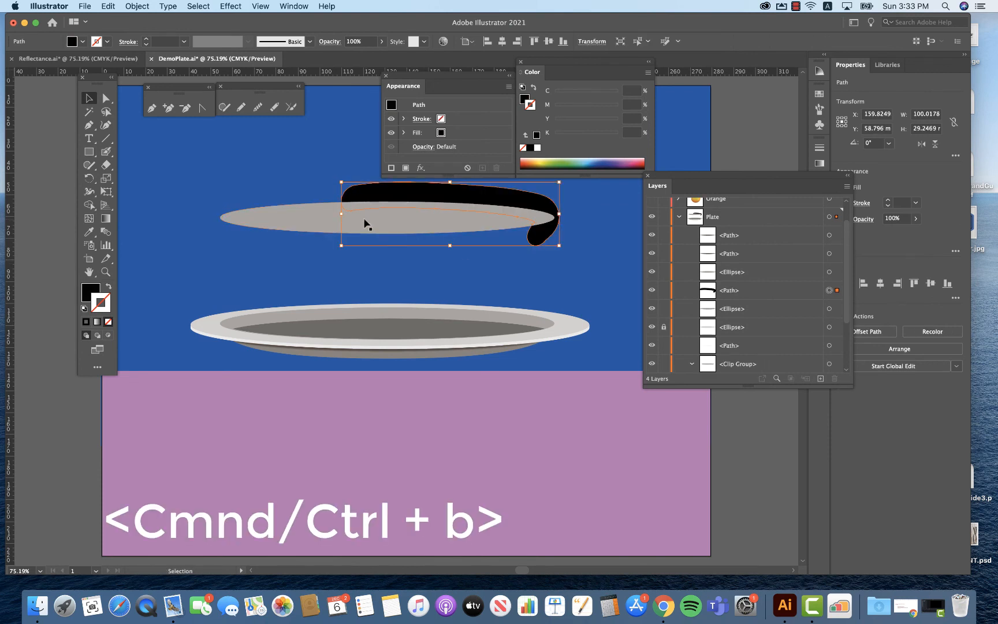
Select the ellipse copy together with the black brush shape and make a clipping mask from them.
left_click(299, 212, "shift")
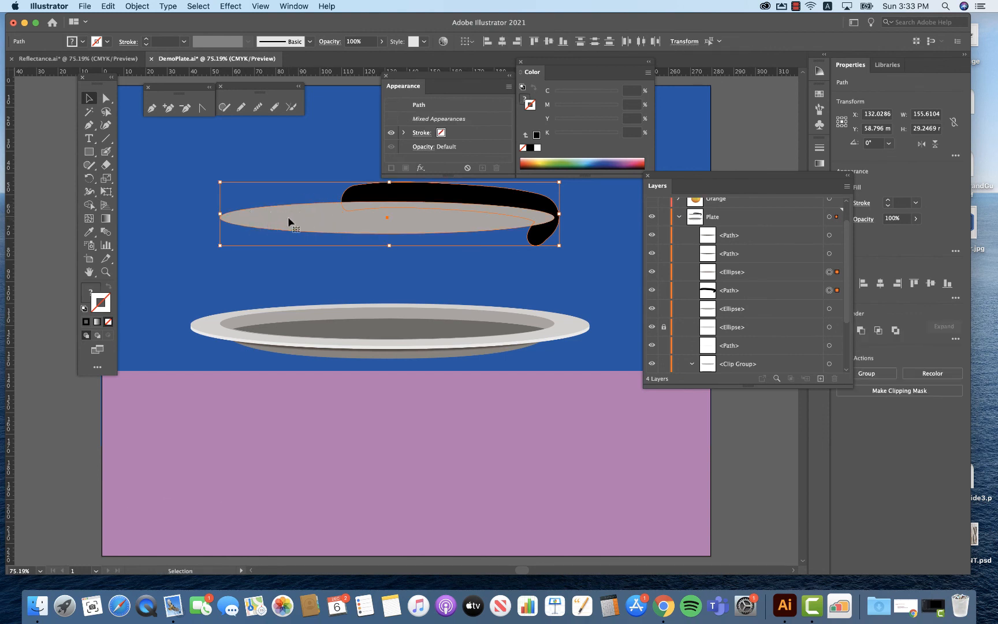
left_click(138, 6)
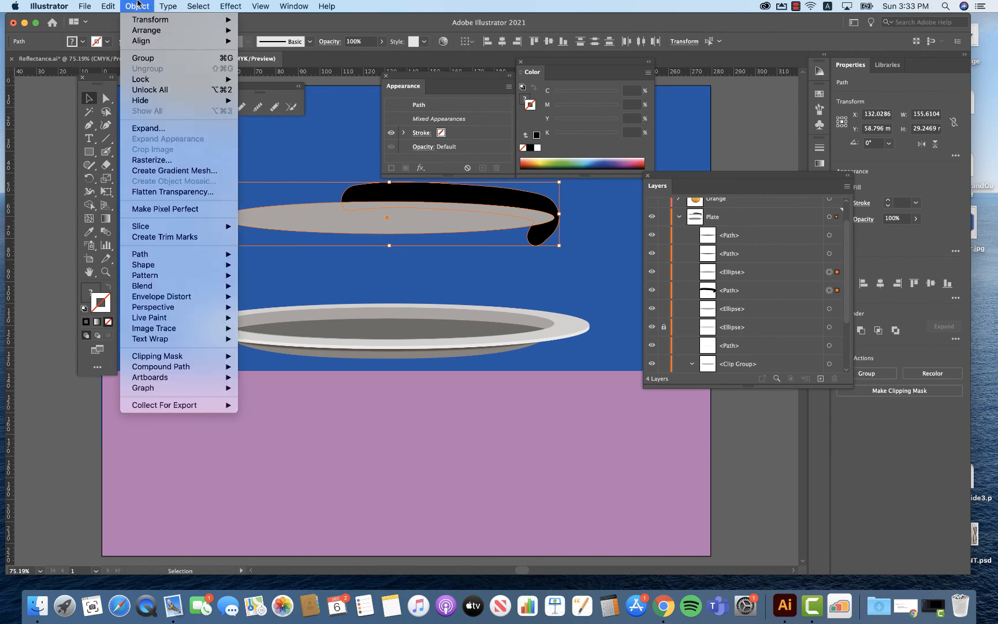
mouse_move(228, 356)
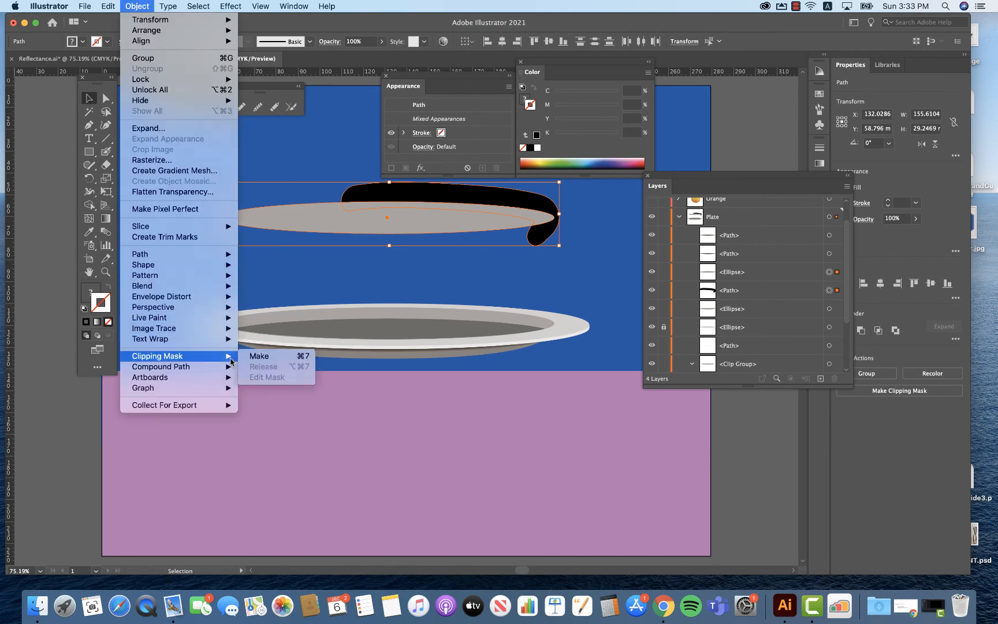
left_click(260, 356)
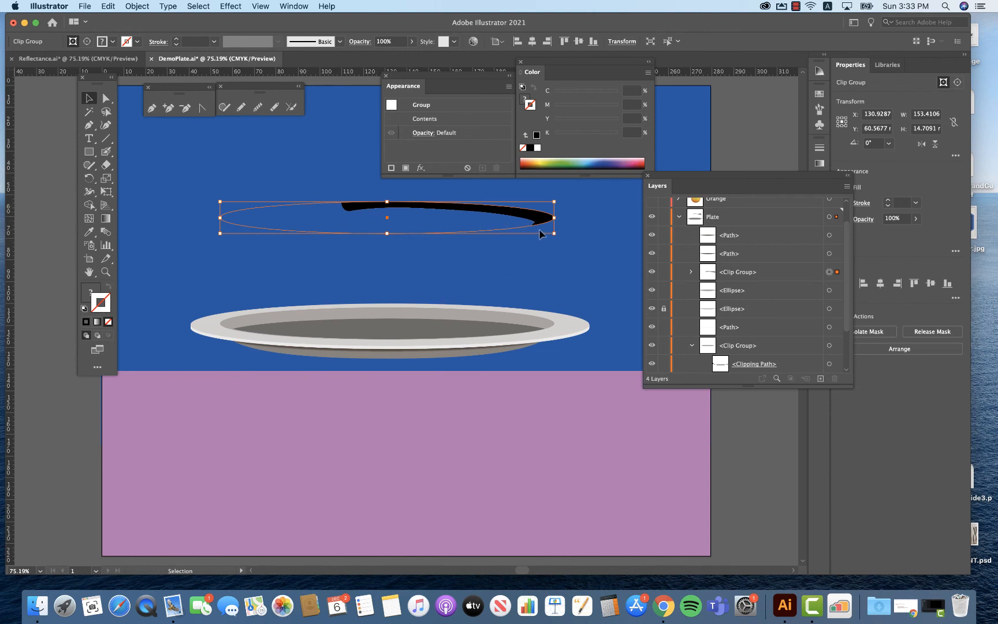
Select only the black brush shape inside the clip group and apply a Gaussian Blur effect to it.
left_click(106, 99)
left_click(420, 207)
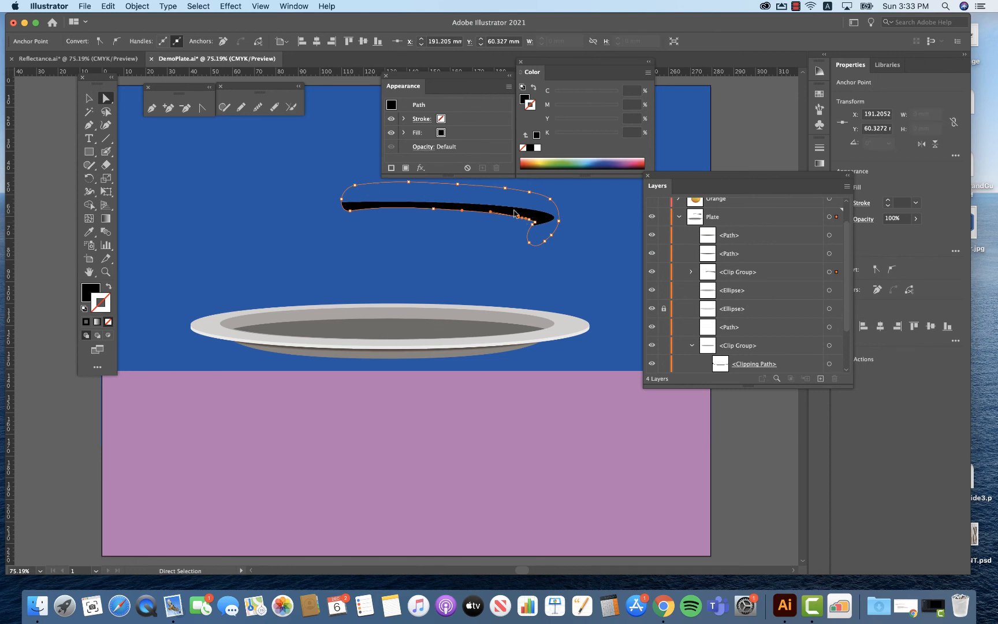
left_click(420, 166)
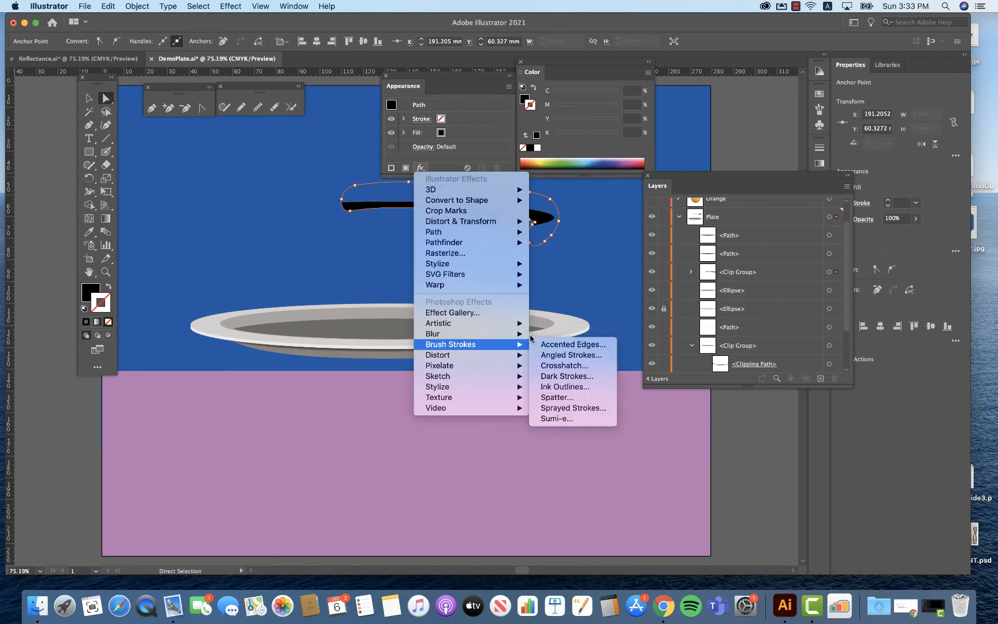
mouse_move(510, 335)
left_click(568, 334)
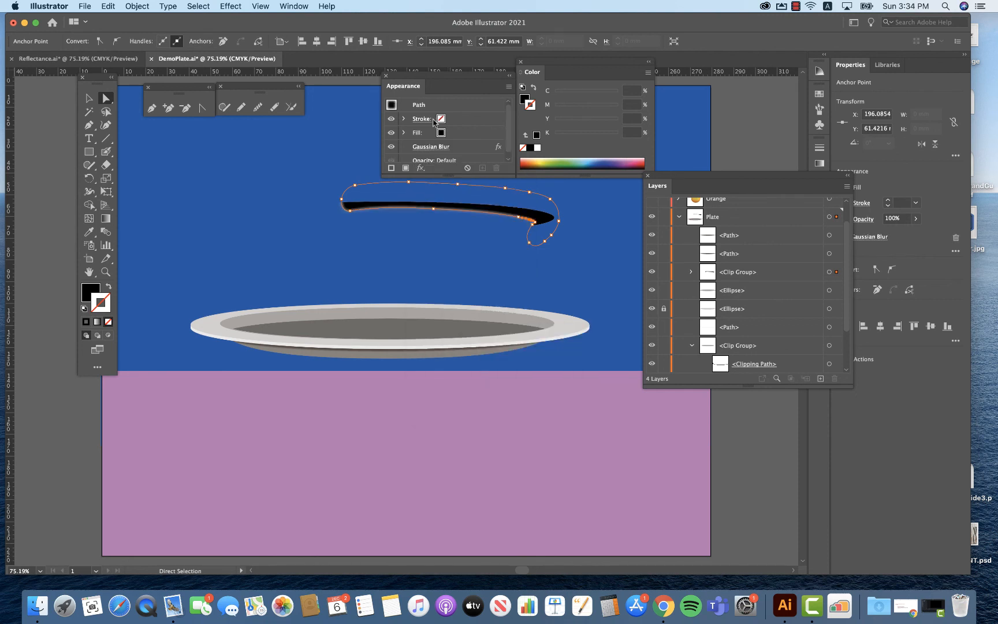
Set the blurred black shape's blending mode to Multiply and its opacity to 35%.
left_click(424, 161)
left_click(341, 182)
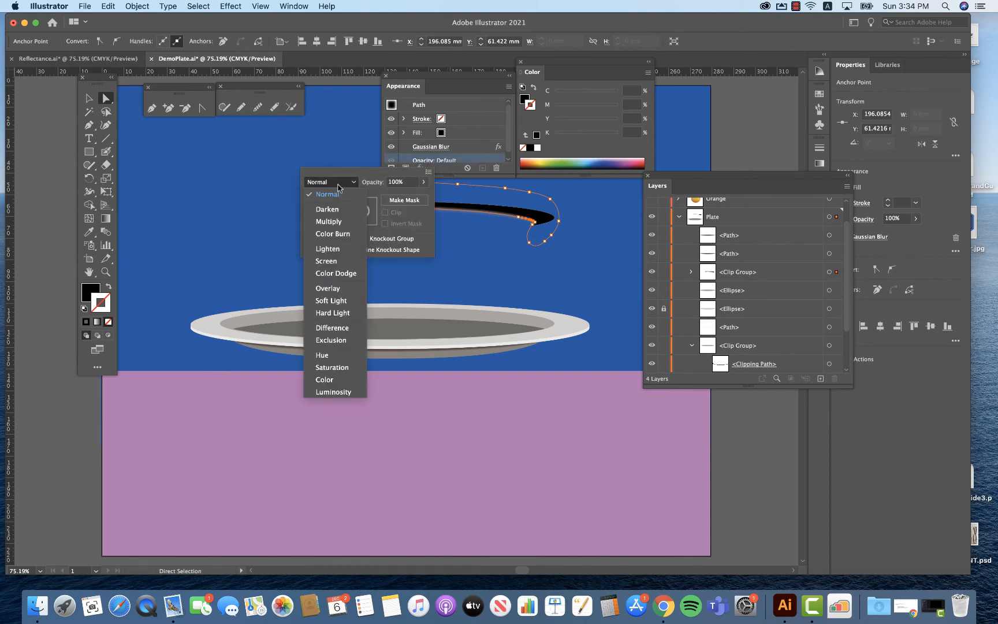
left_click(332, 222)
left_click_drag(424, 182, 395, 199)
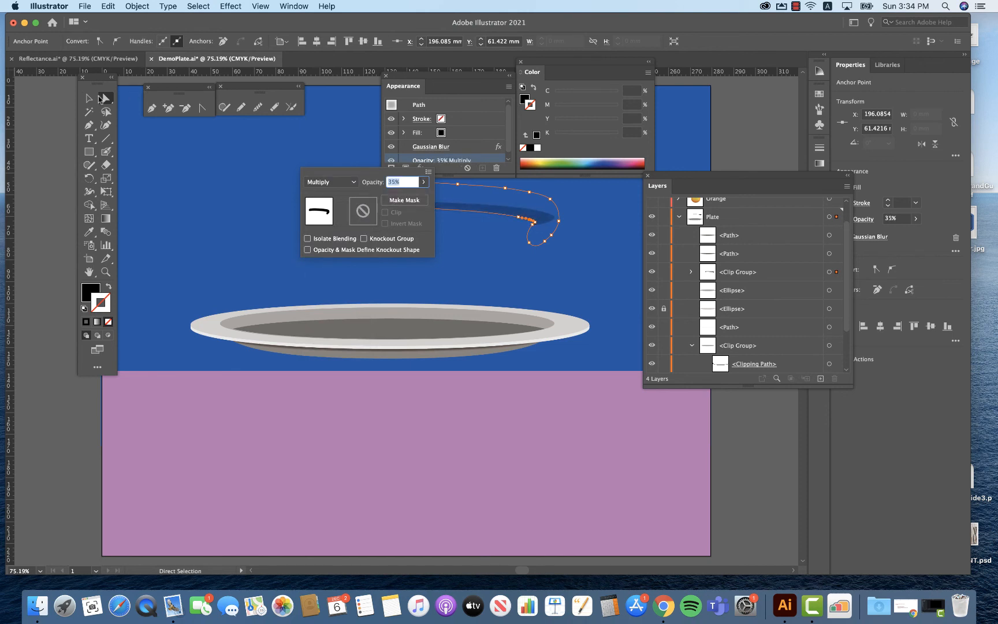
Move the clipped shadow down onto the plate, aligned with the inner ellipse.
left_click(89, 98)
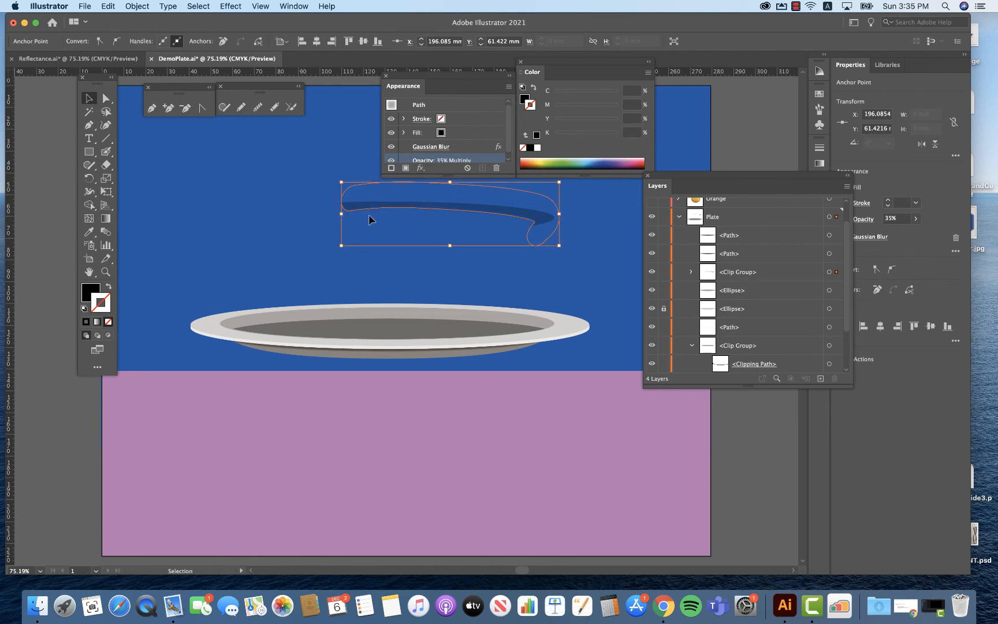
left_click_drag(364, 205, 368, 314)
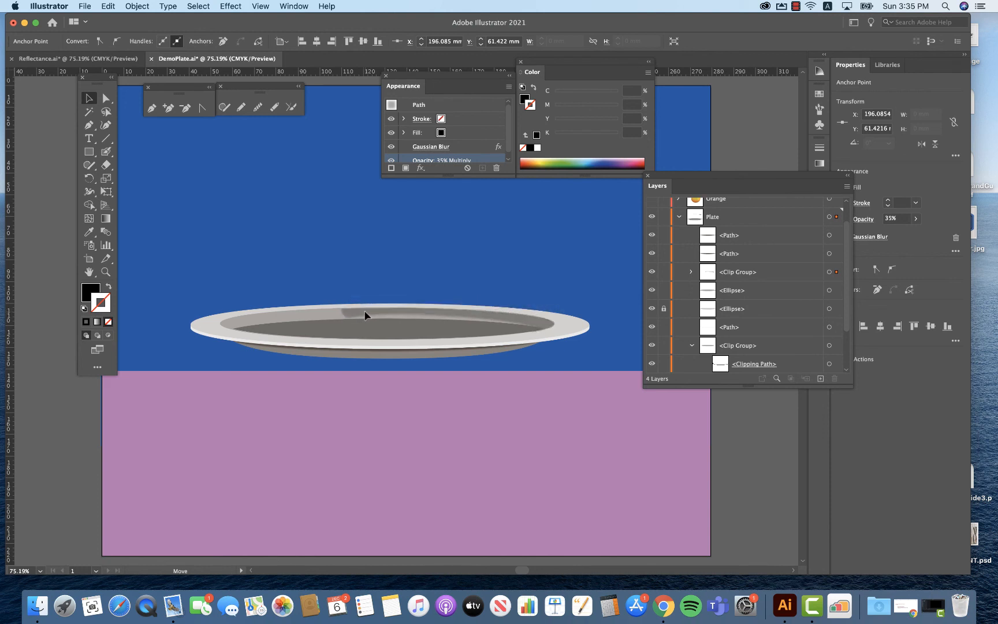
left_click(367, 314)
Reshape the shadow's left end by moving its anchor points outward so the shadow extends farther along the inner ellipse's upper edge.
left_click(106, 98)
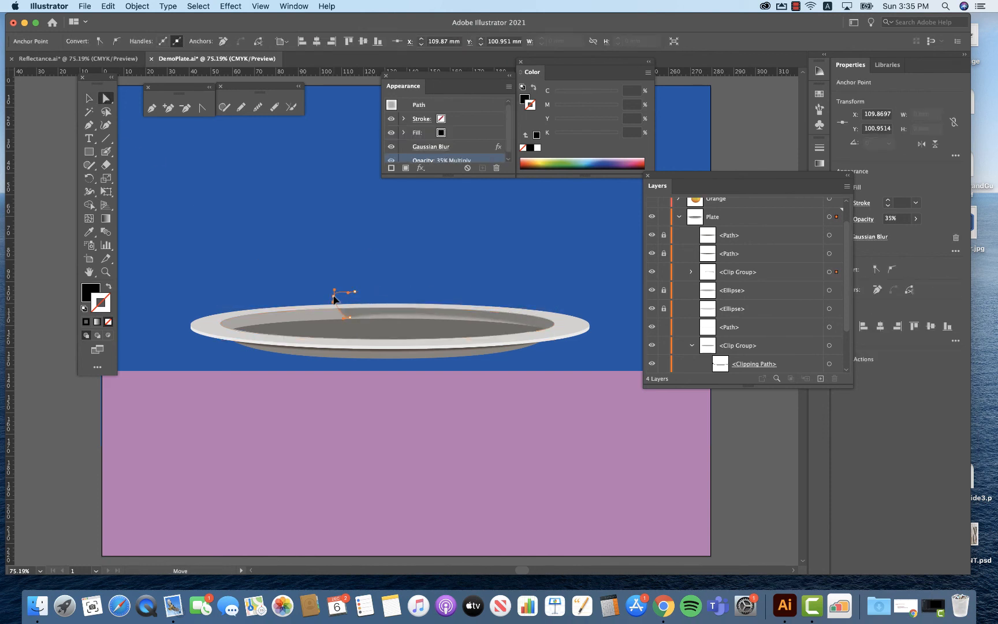
left_click(330, 291)
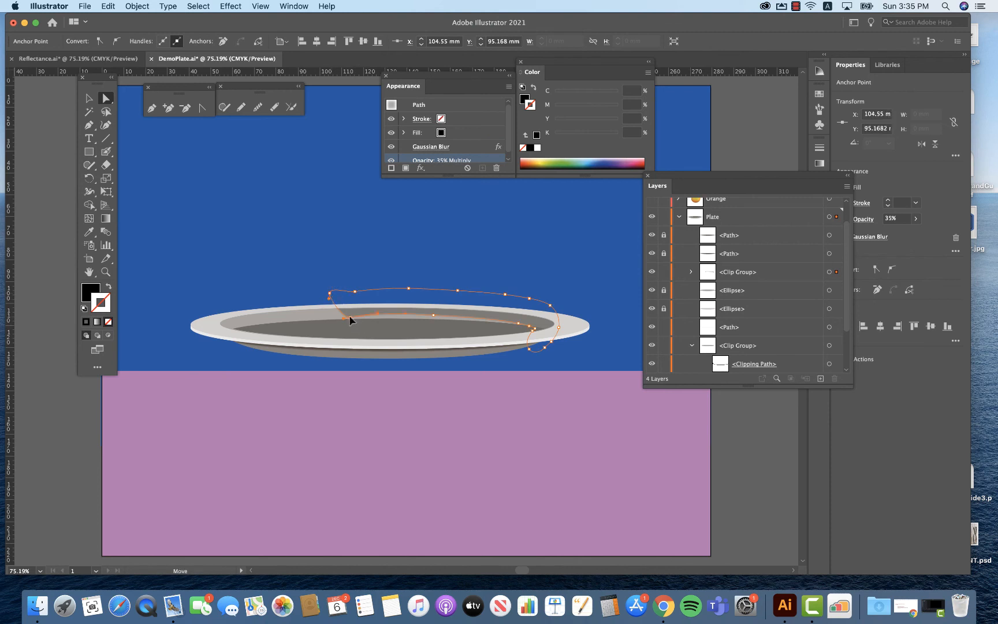
mouse_move(352, 321)
left_mouse_down()
mouse_move(335, 315)
mouse_move(364, 312)
mouse_move(363, 320)
left_mouse_up()
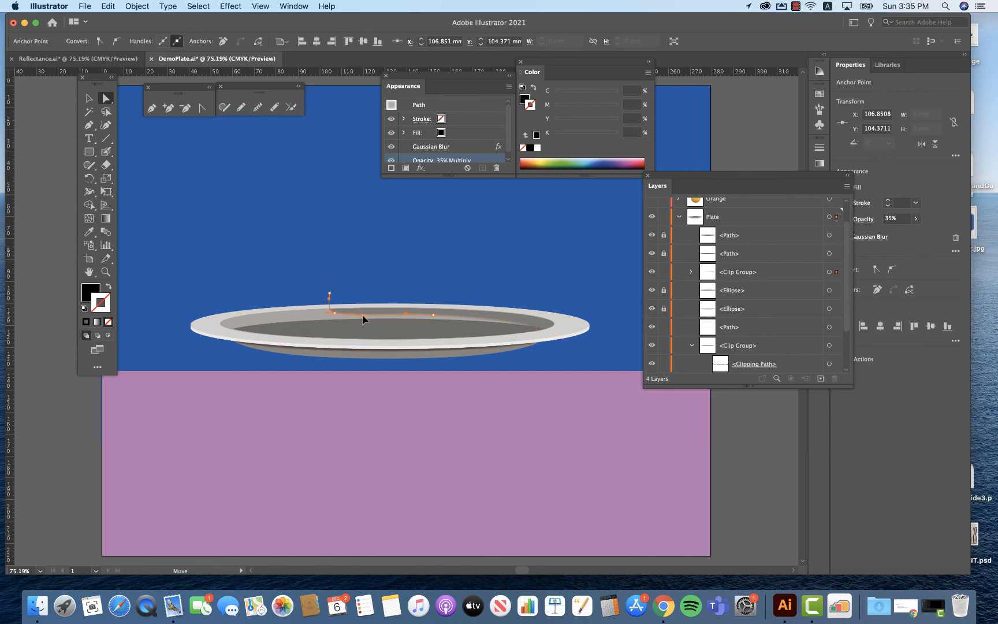
left_click_drag(416, 297, 577, 338)
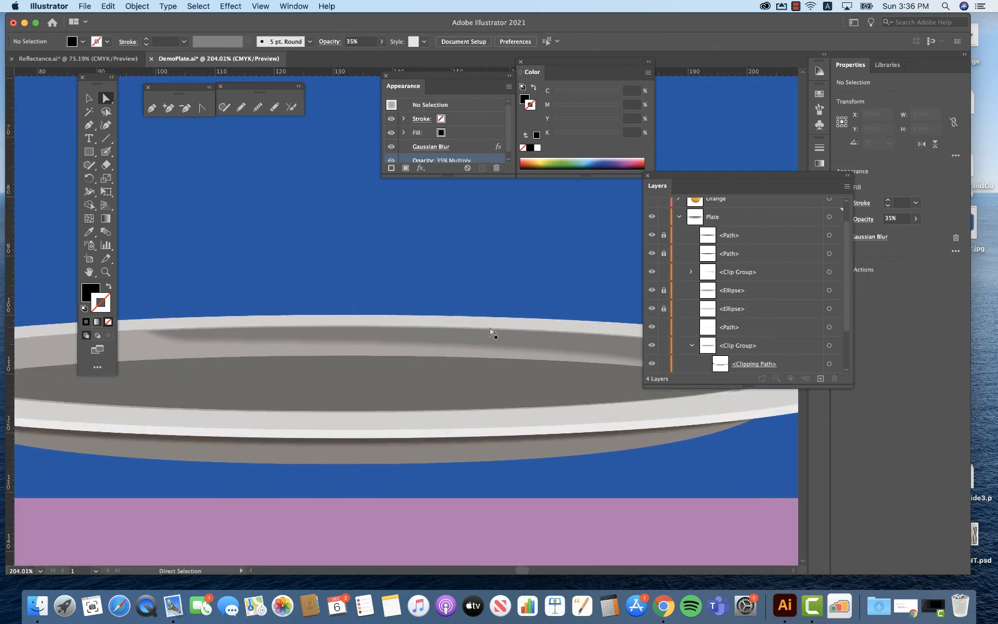
Raise the inner shadow's Gaussian Blur radius to about 28.5 pixels, deselect it and check the result on the plate.
left_click(450, 337)
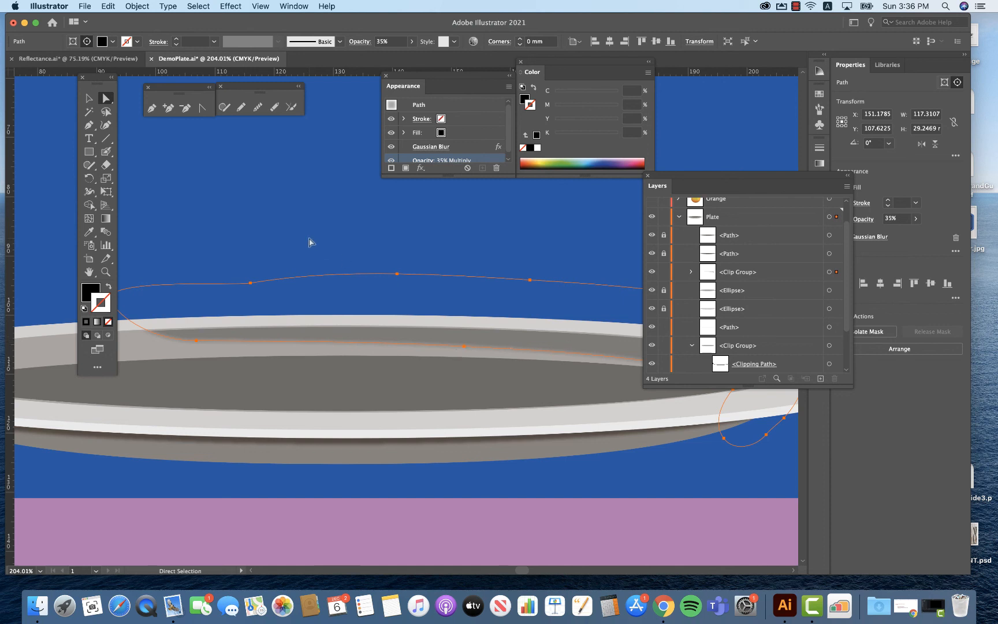
key("super+0")
left_click_drag(448, 174, 456, 222)
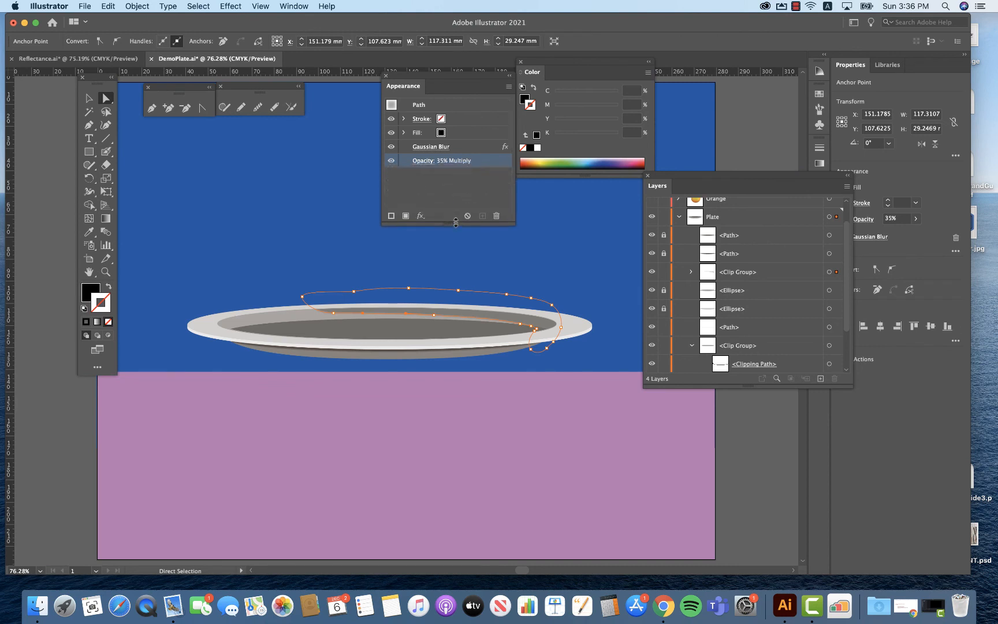
left_click(427, 146)
left_click_drag(469, 275, 481, 277)
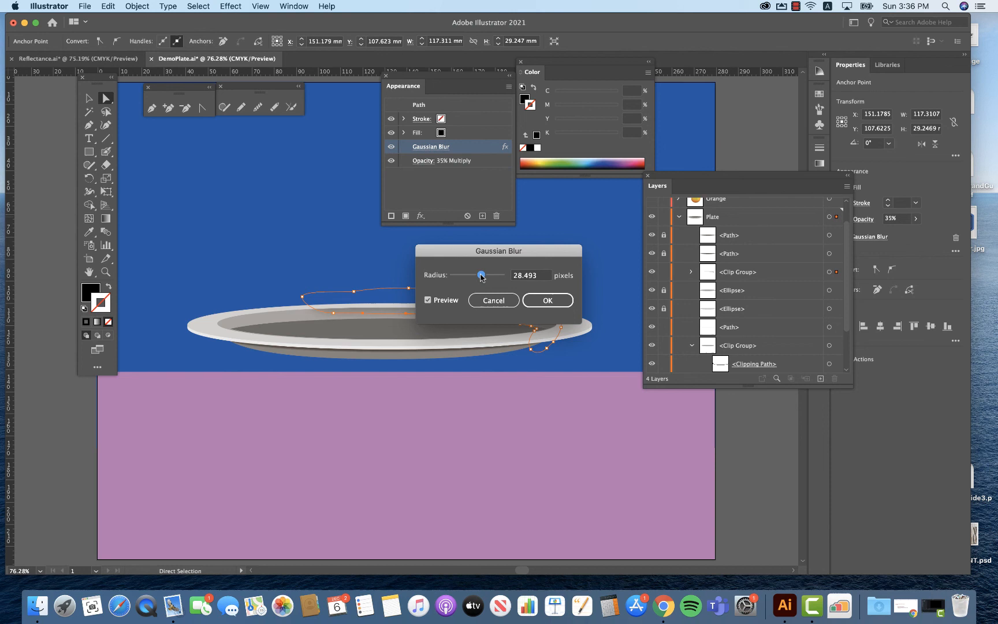
left_click(533, 300)
left_click(558, 285)
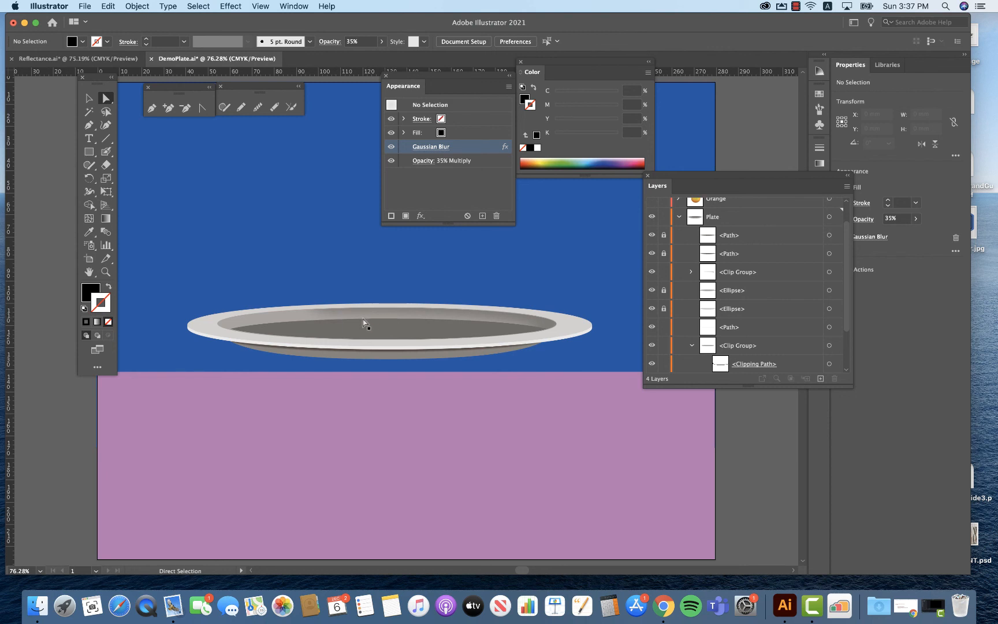
key("z")
mouse_move(341, 317)
left_mouse_down()
mouse_move(514, 357)
mouse_move(353, 312)
left_mouse_up()
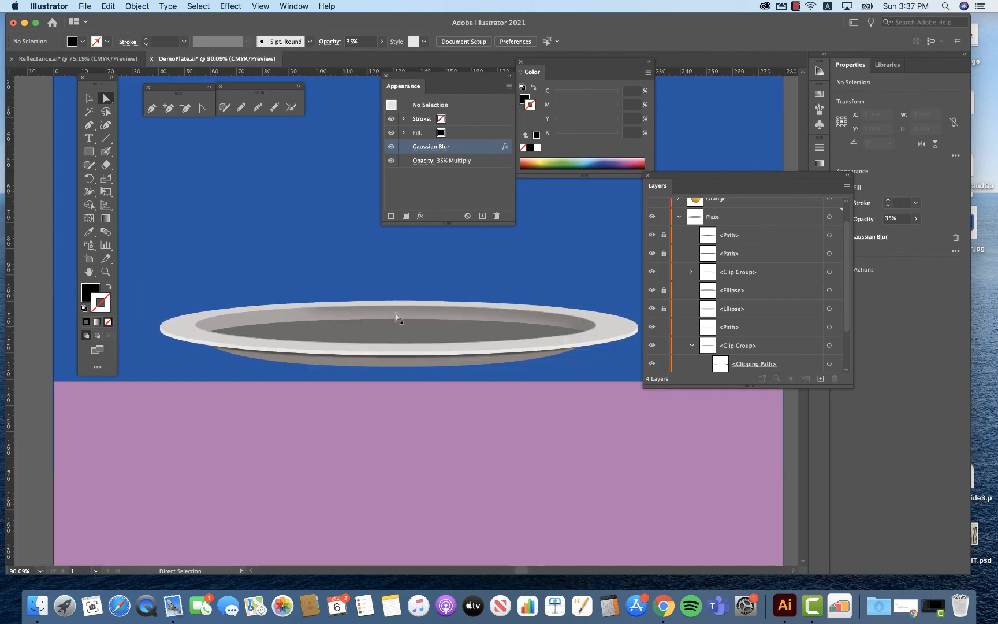